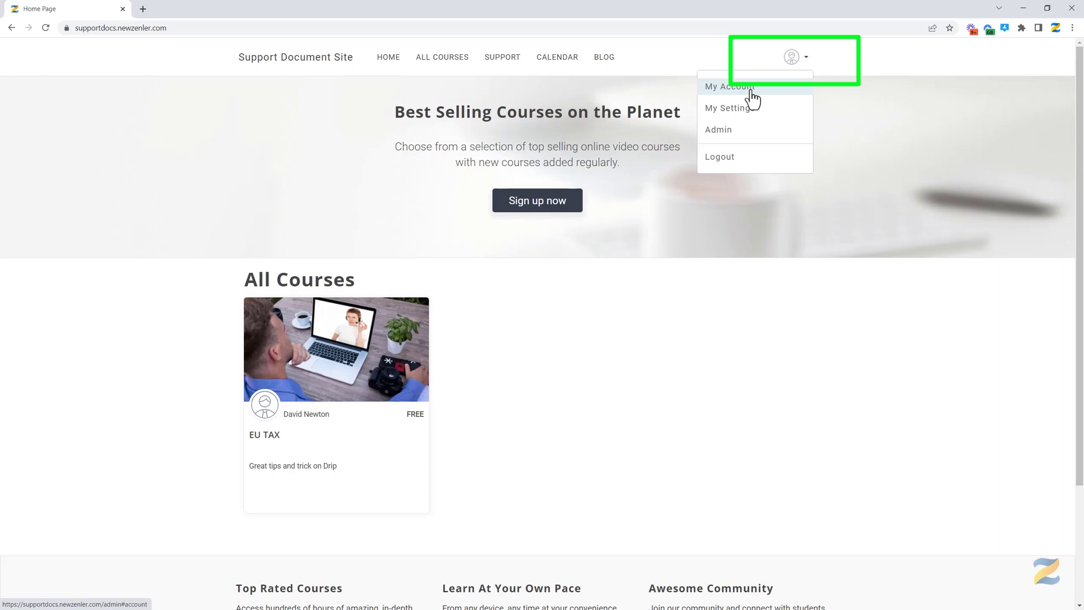
Step: Go to the site admin's Pages list and open the Home Page in the page editor to review its layout
left_click(728, 131)
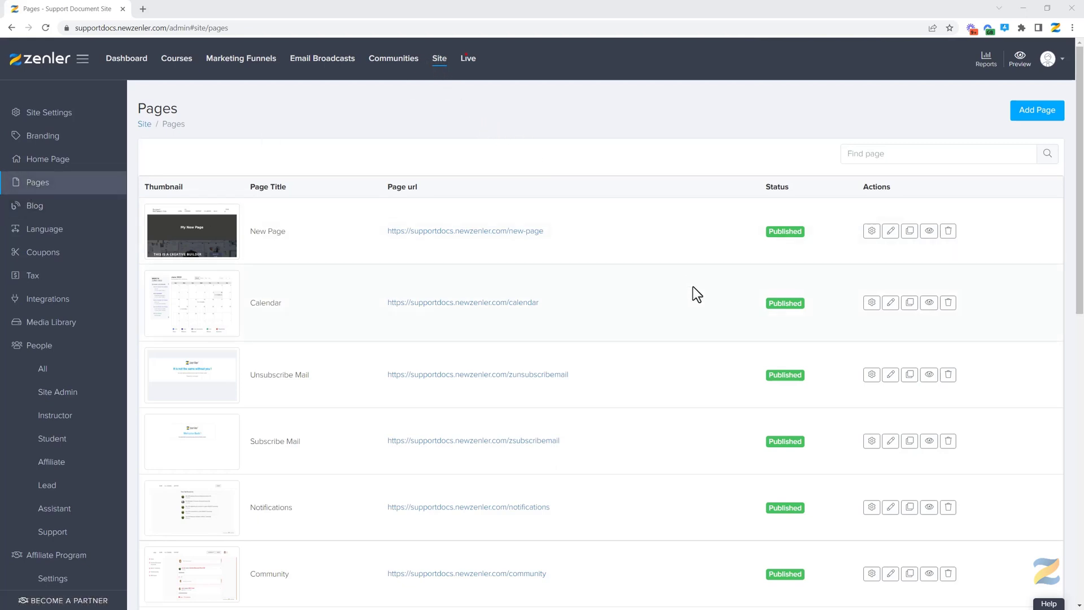
scroll(689, 290, "down", 10)
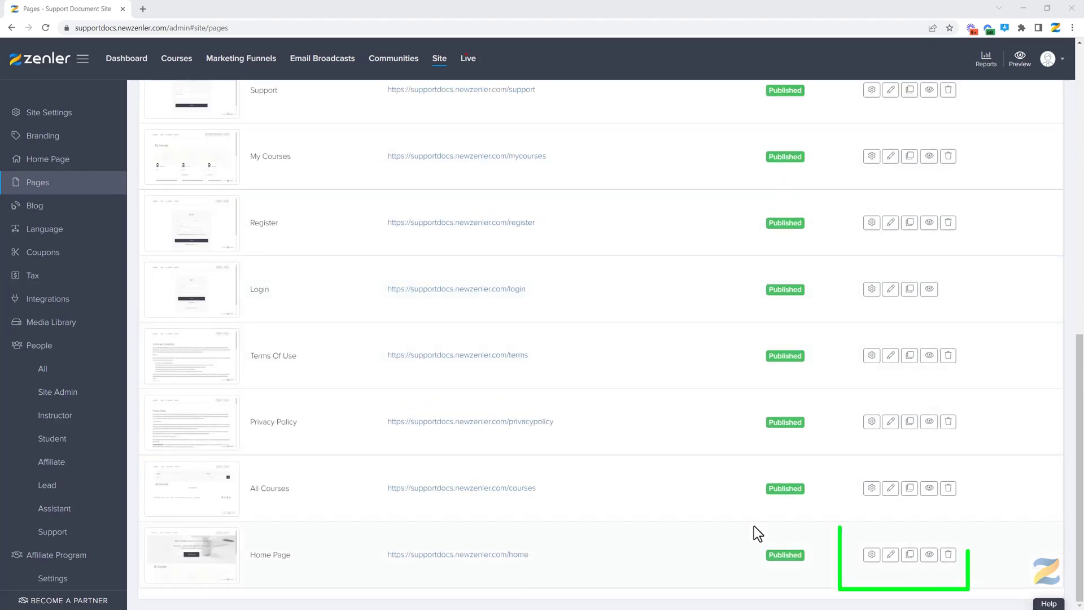
left_click(890, 555)
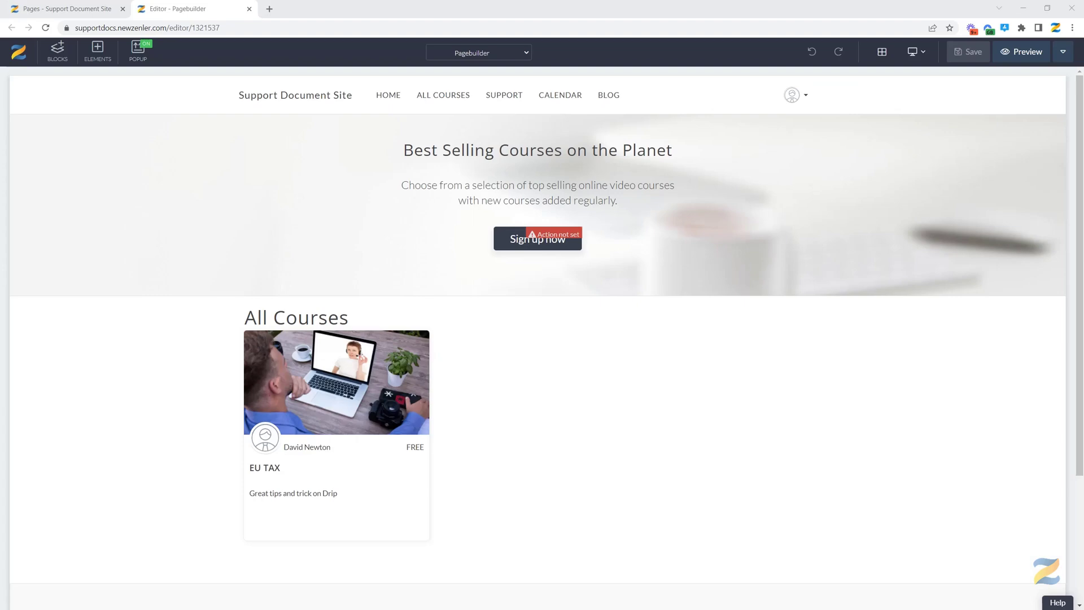
scroll(861, 279, "down", 3)
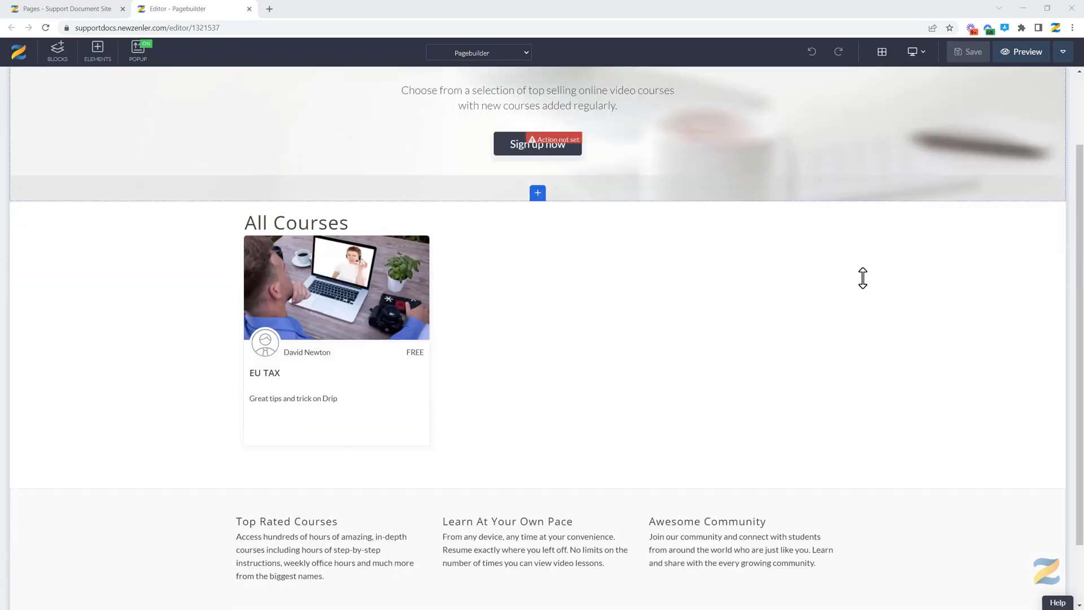
scroll(863, 278, "up", 3)
scroll(863, 277, "up", 1)
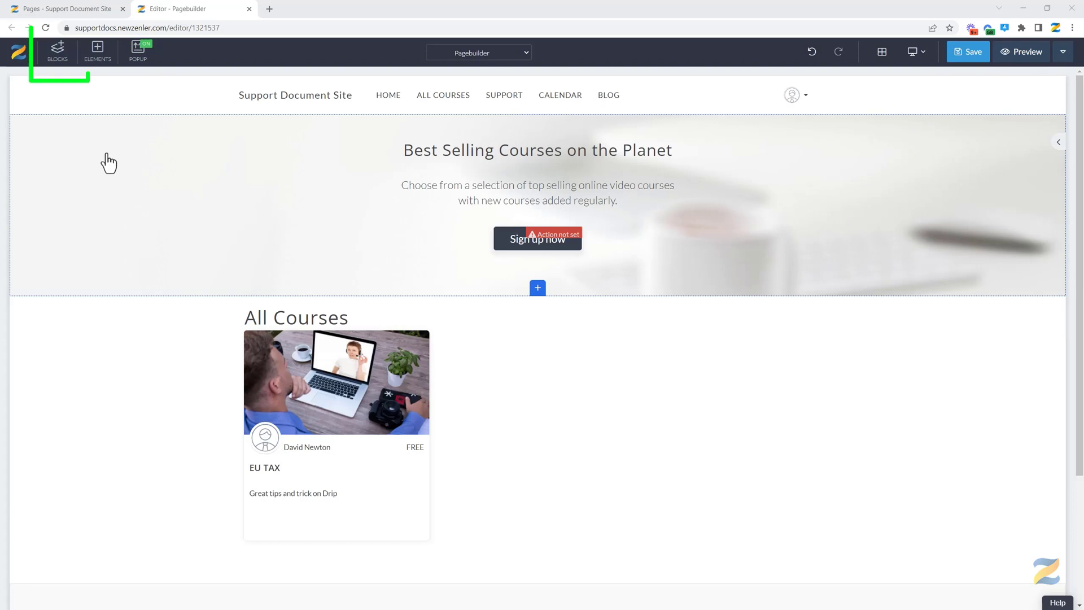
Step: Examine the page's existing blocks in the Manage Blocks overview and the categories available in the block library
left_click(59, 56)
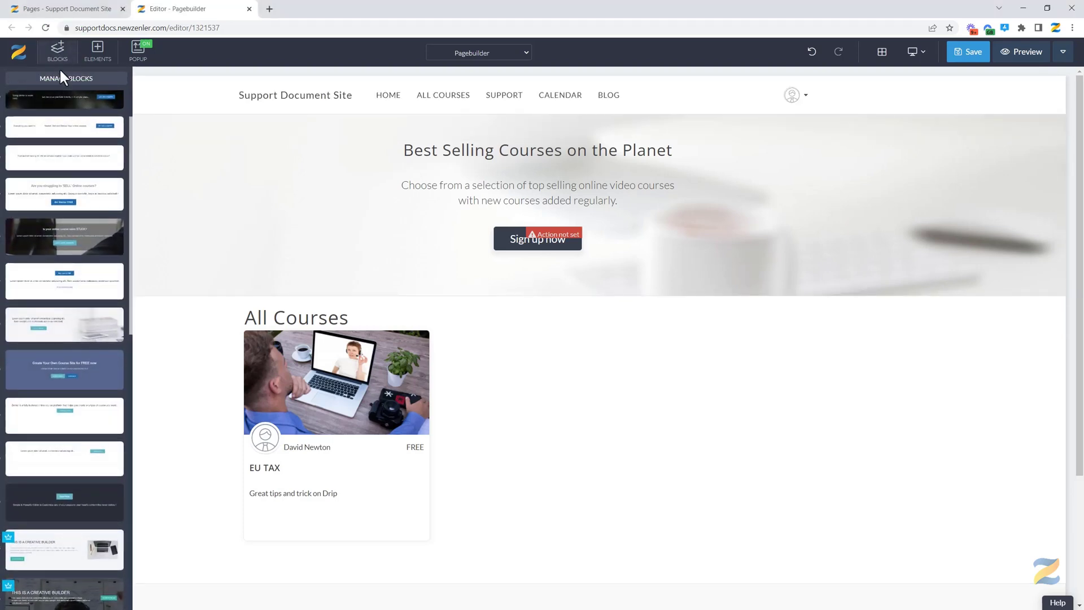
left_click(63, 79)
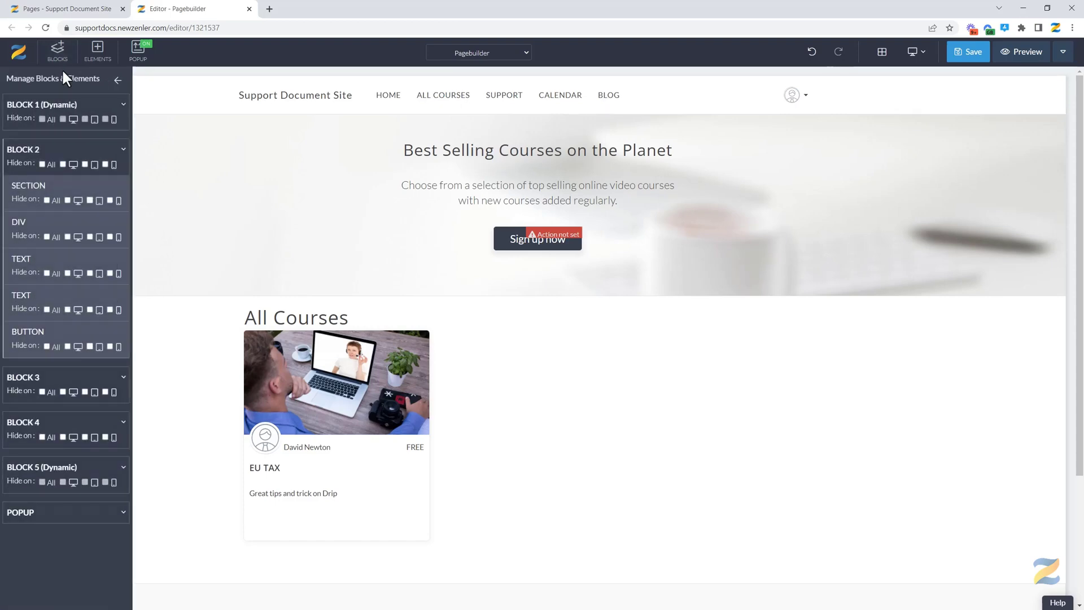
left_click(117, 81)
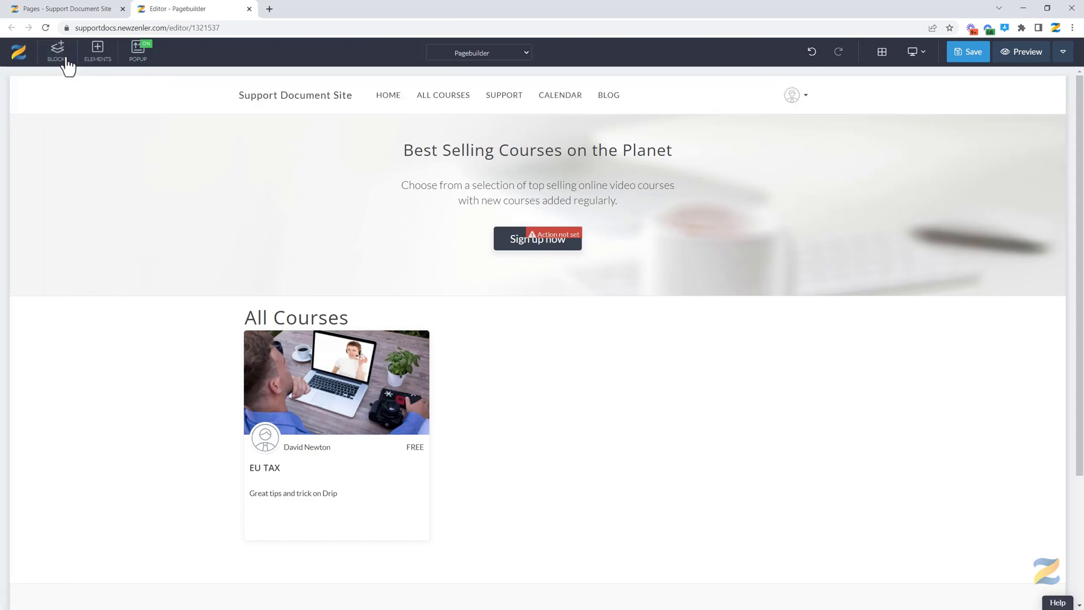
left_click(62, 56)
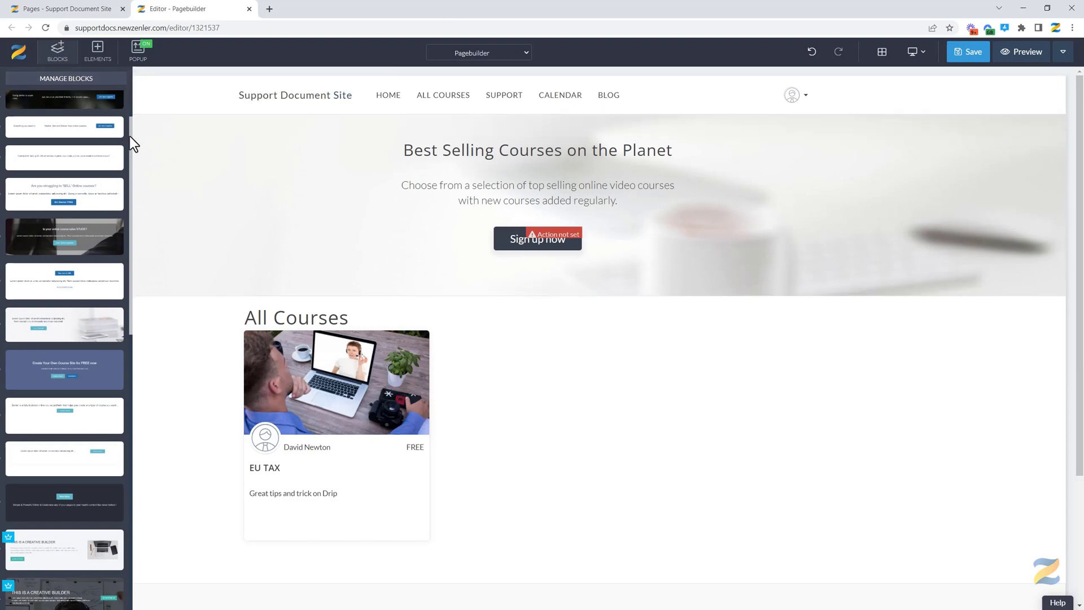
left_click_drag(130, 136, 135, 101)
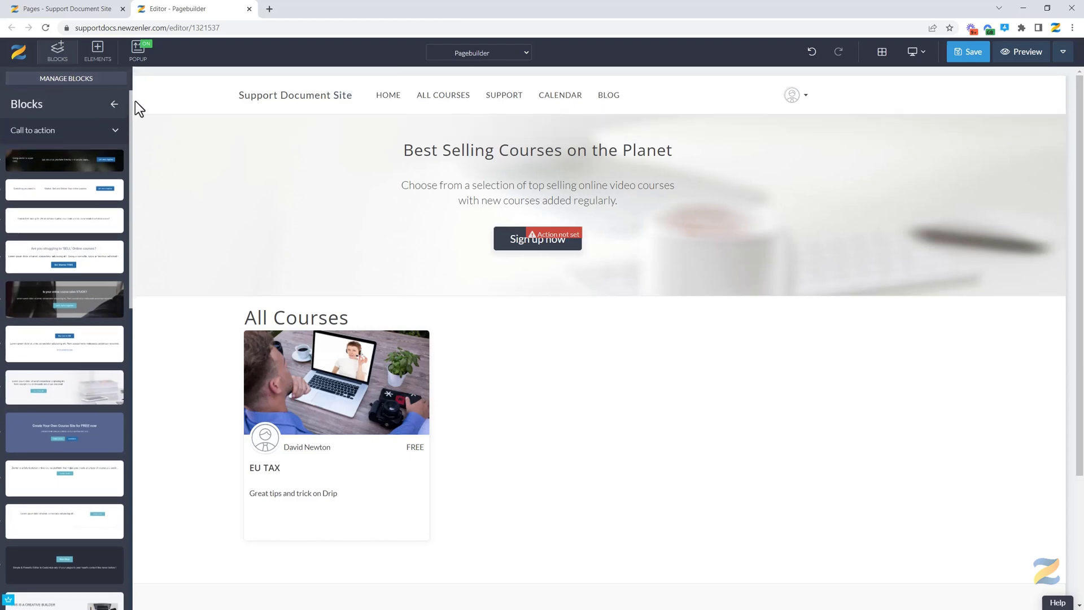
left_click(113, 131)
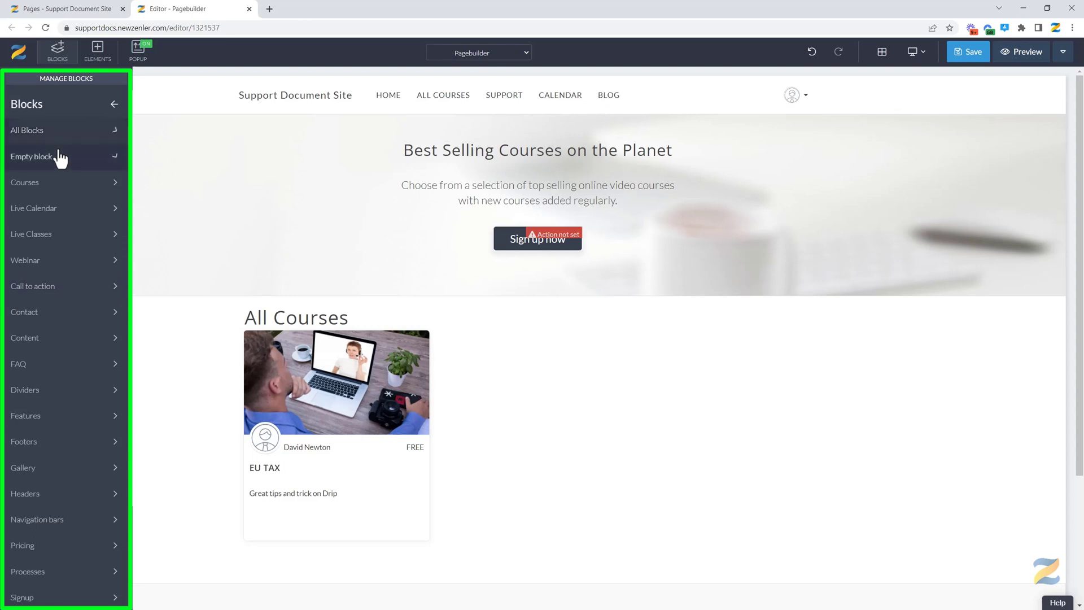
scroll(60, 157, "down", 3)
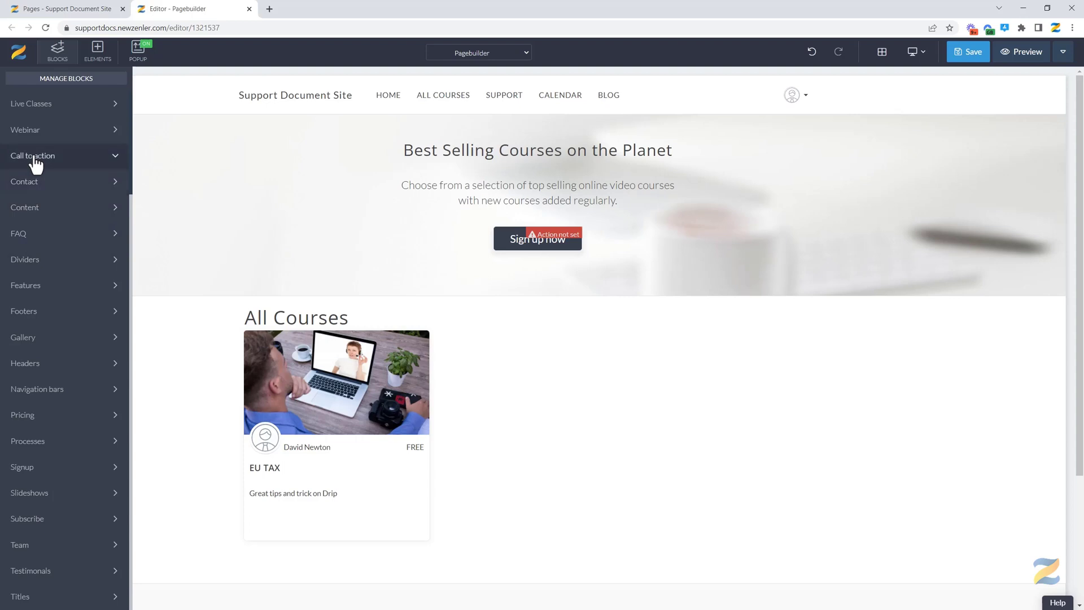
scroll(48, 135, "up", 2)
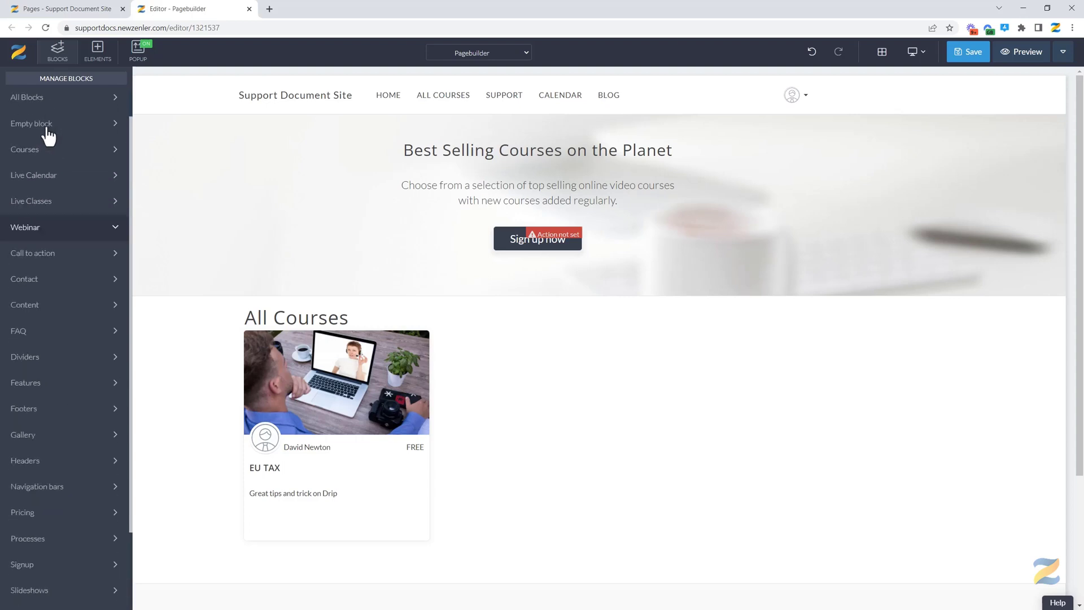
scroll(45, 144, "up", 1)
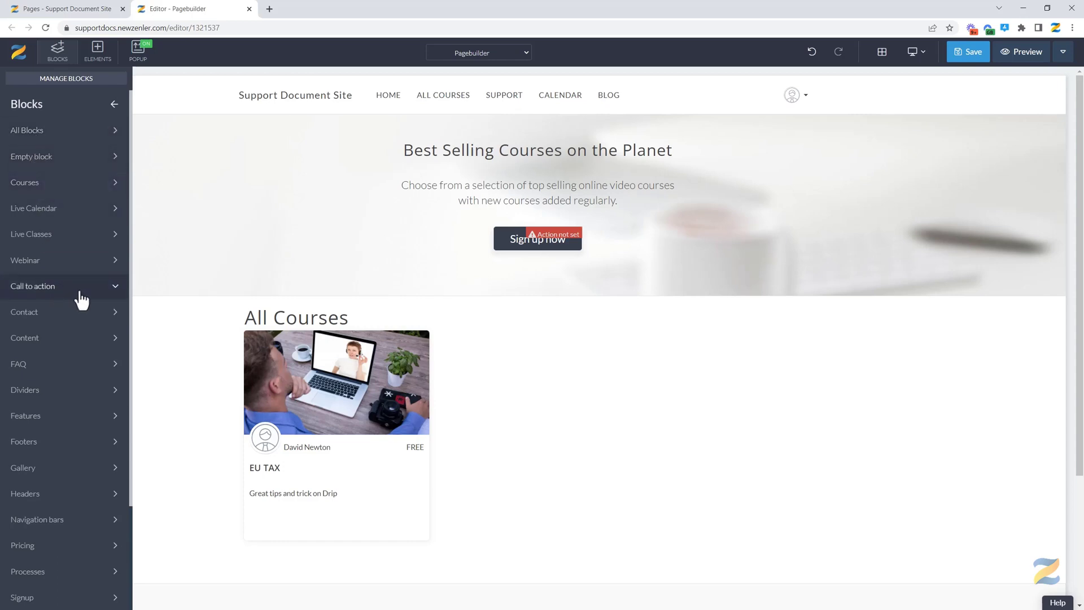
Step: Add the Call to action block "THIS IS A CREATIVE BUILDER" with the dark office photo background between the hero banner and All Courses
left_click(104, 289)
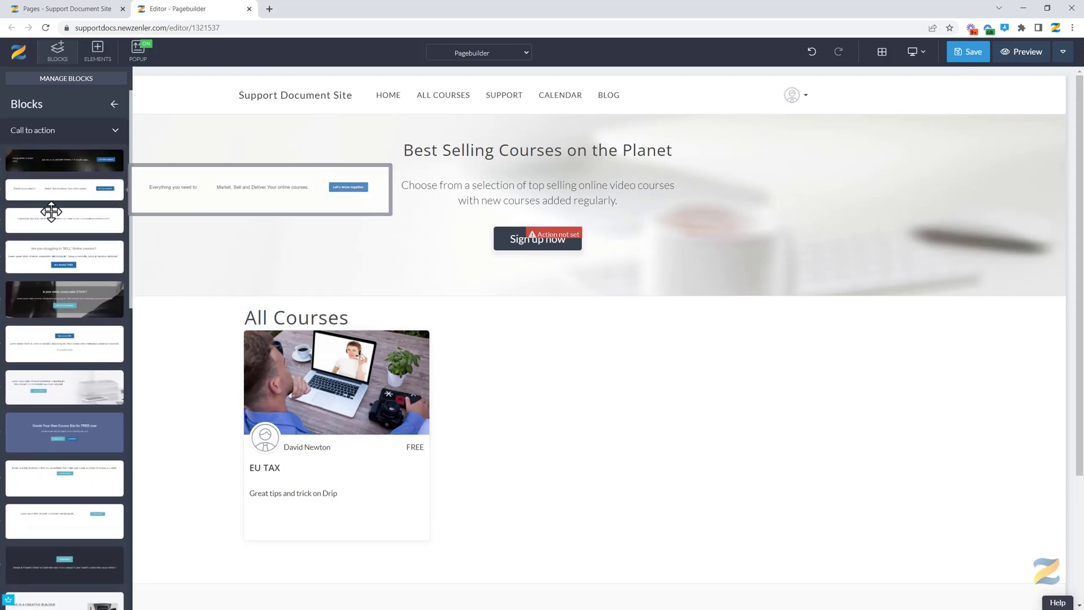
scroll(51, 211, "down", 8)
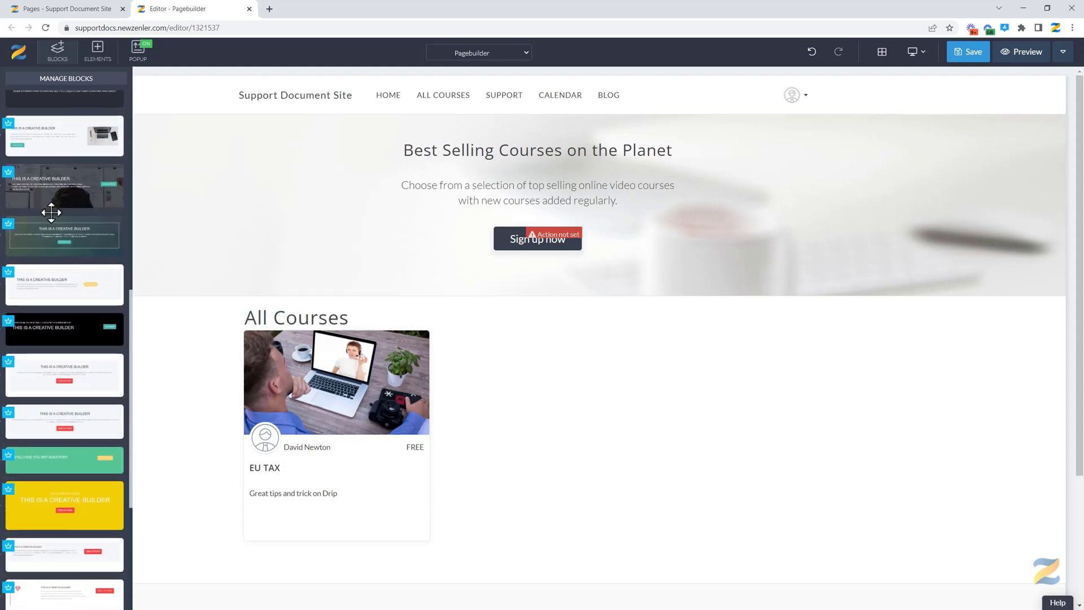
scroll(51, 212, "down", 4)
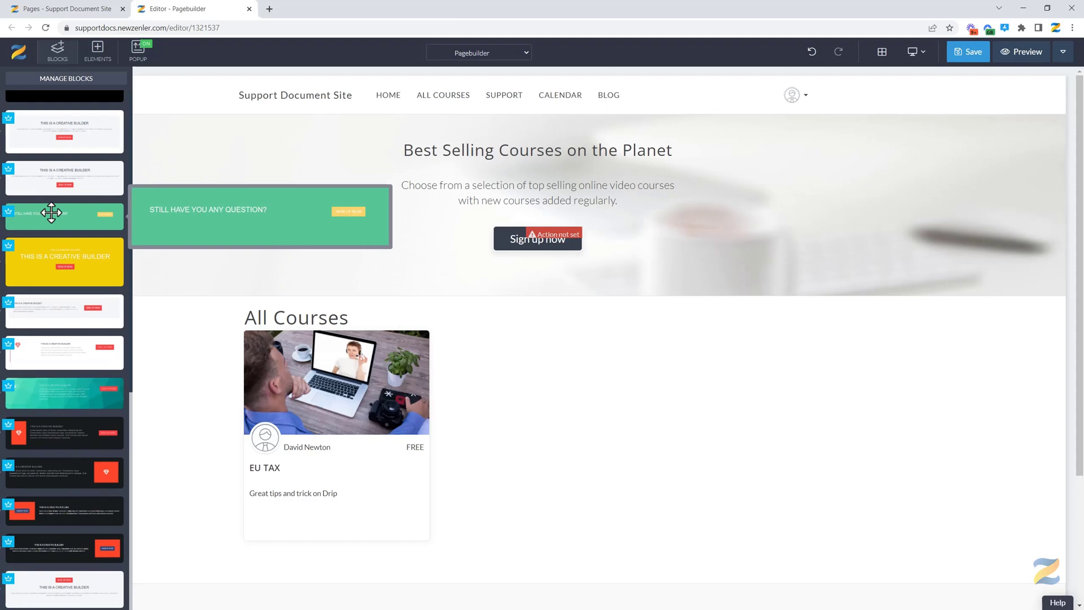
scroll(51, 212, "up", 3)
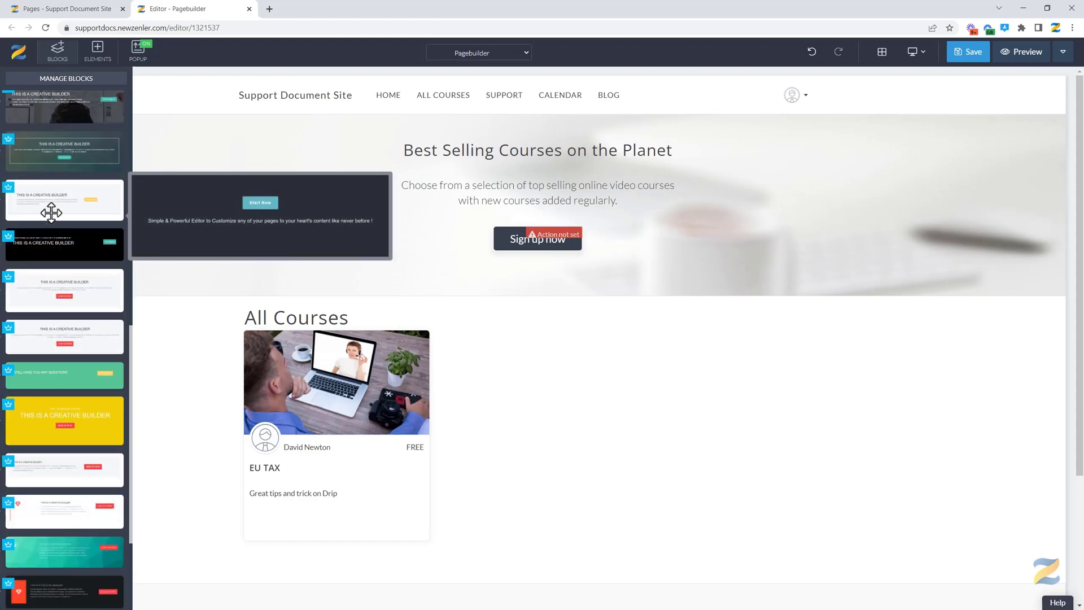
scroll(49, 212, "up", 2)
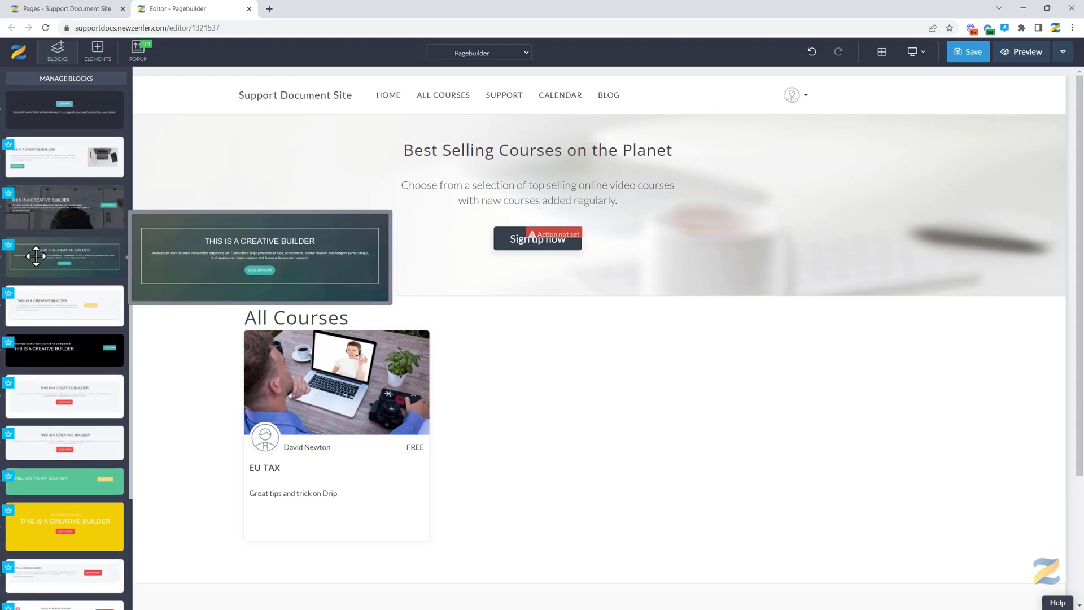
left_click_drag(38, 215, 329, 354)
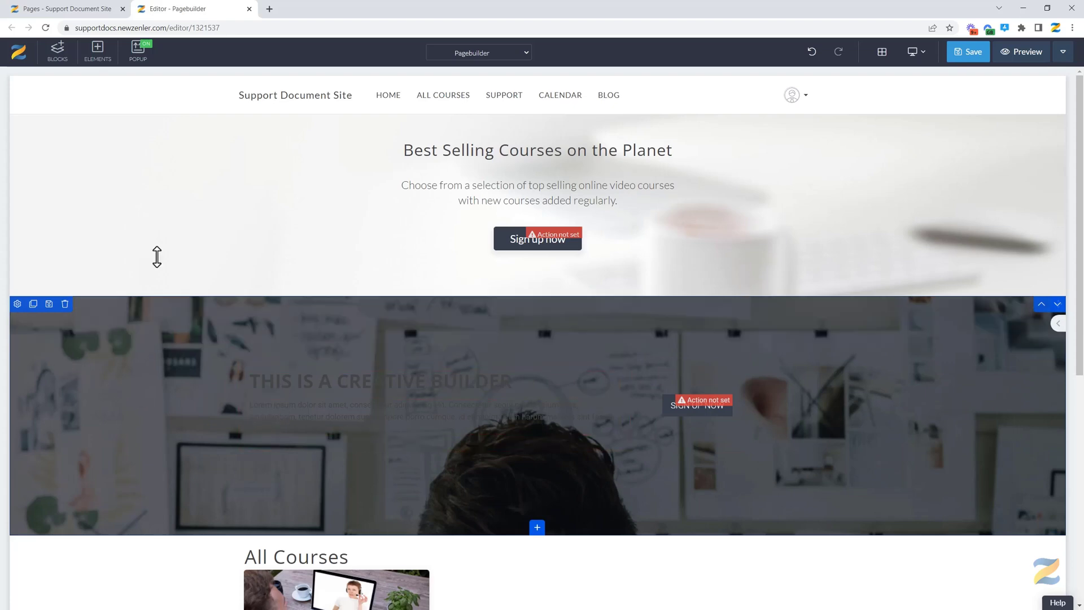
left_click(53, 59)
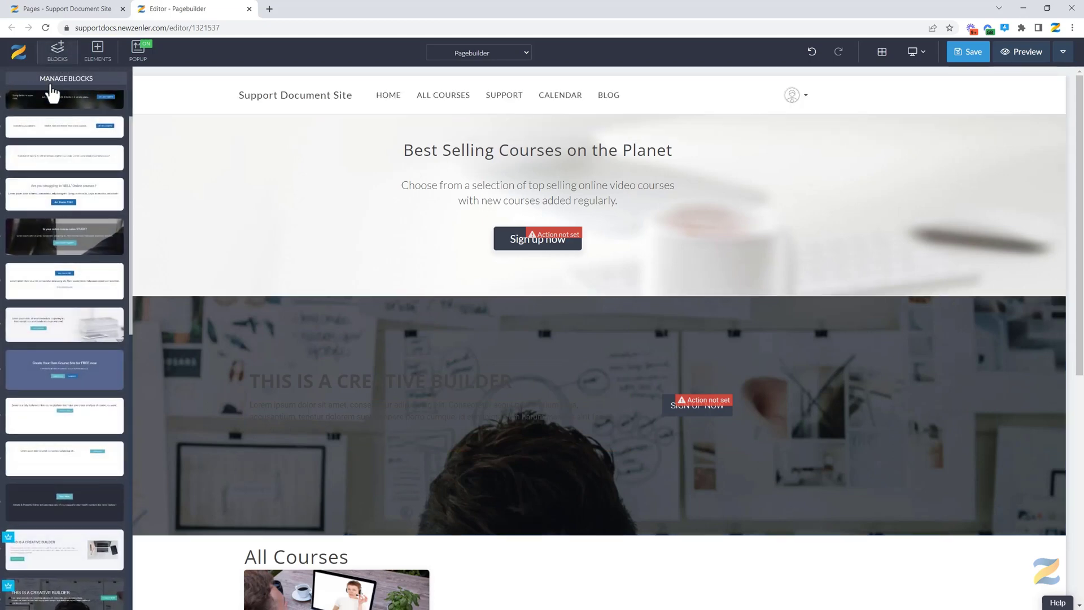
mouse_move(41, 229)
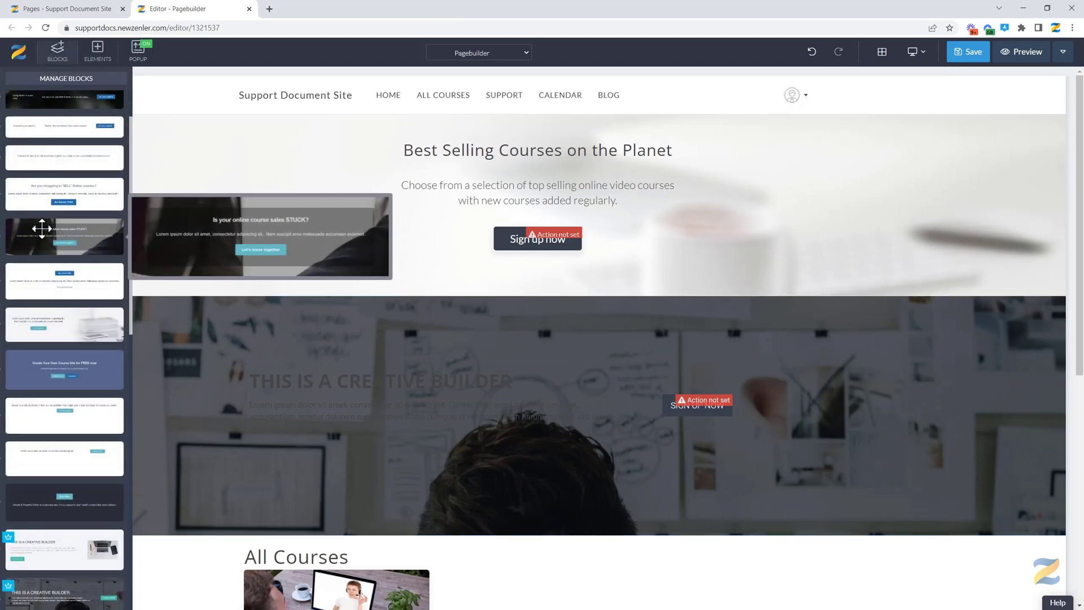
left_click(181, 447)
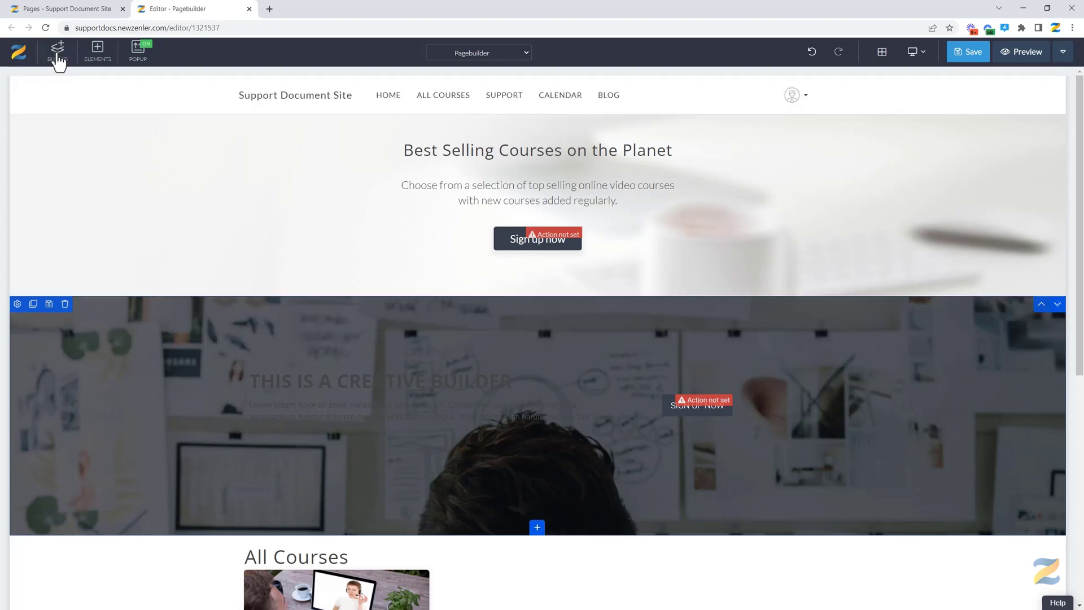
Step: Turn off Apply Branding in the style settings of the "THIS IS A CREATIVE BUILDER" block
left_click(18, 304)
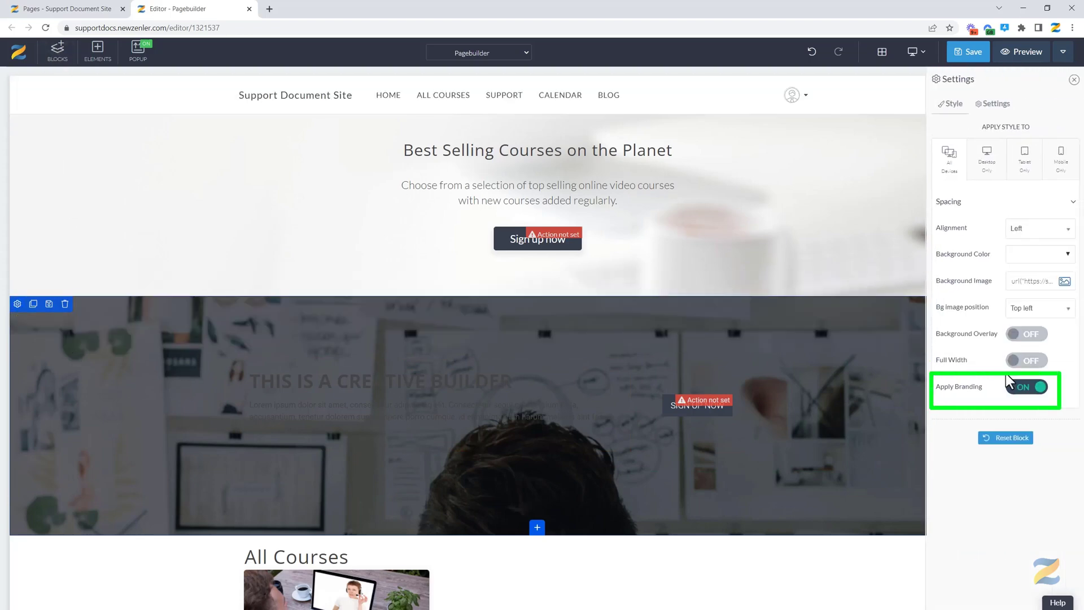
left_click(1023, 387)
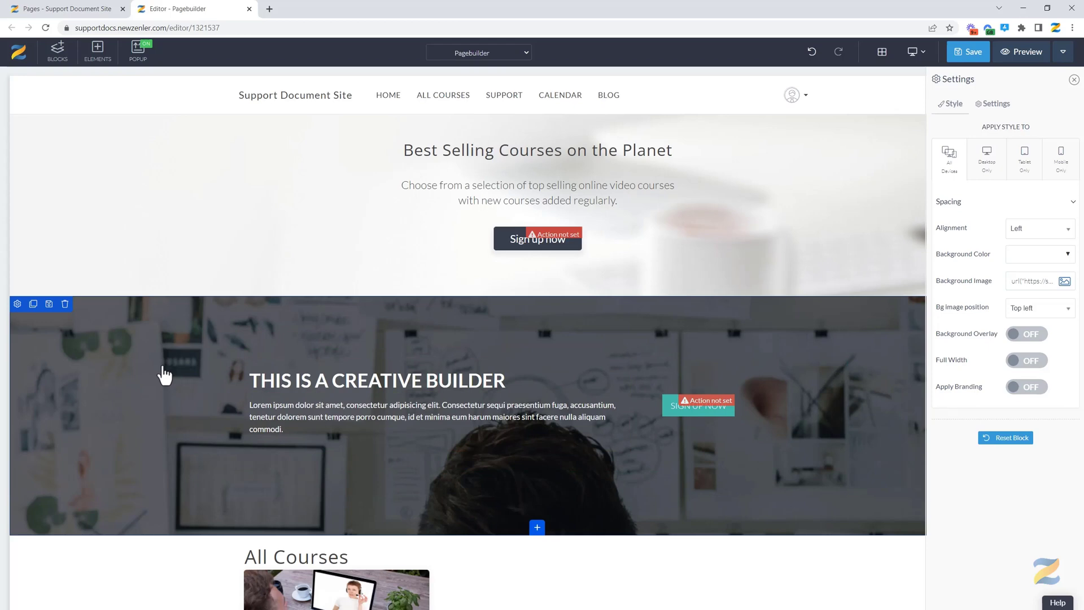
Step: Browse the Headers and Footers categories of the block library for available designs
left_click(57, 57)
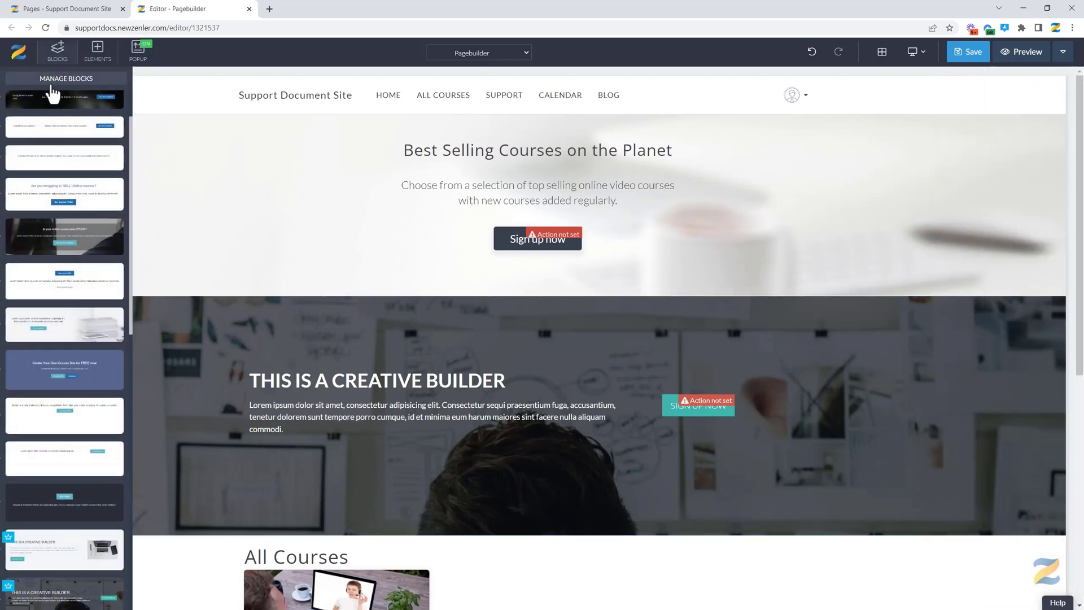
mouse_move(71, 159)
left_click(111, 135)
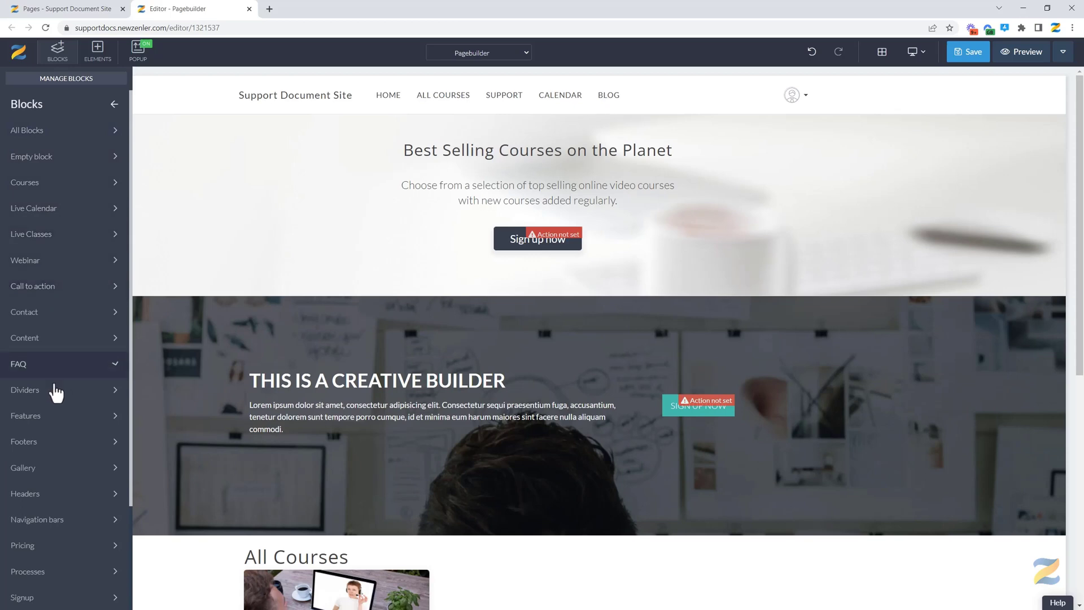
left_click(65, 494)
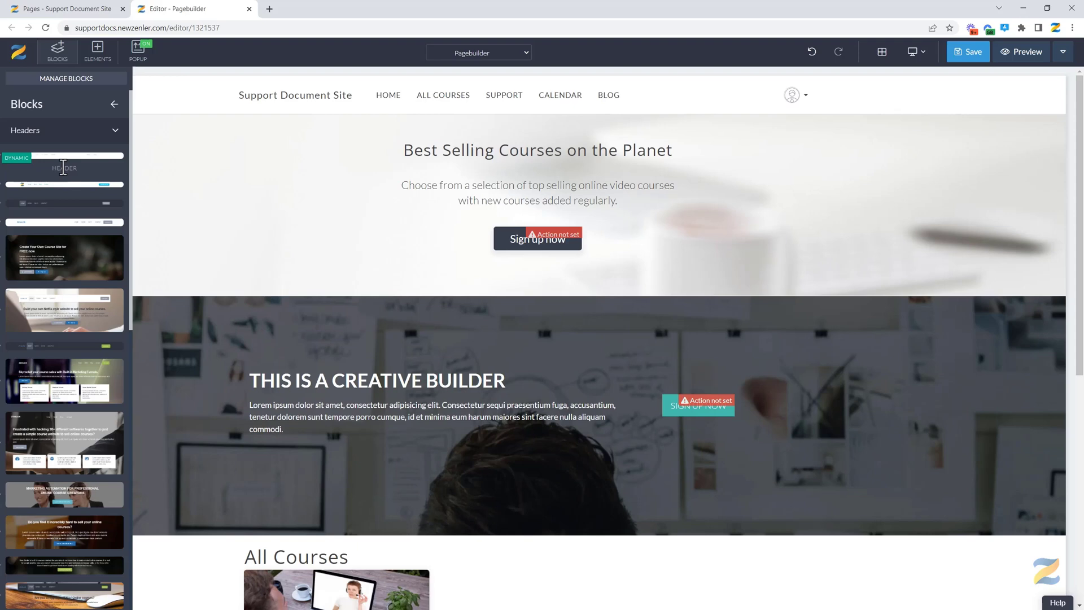
left_click(111, 135)
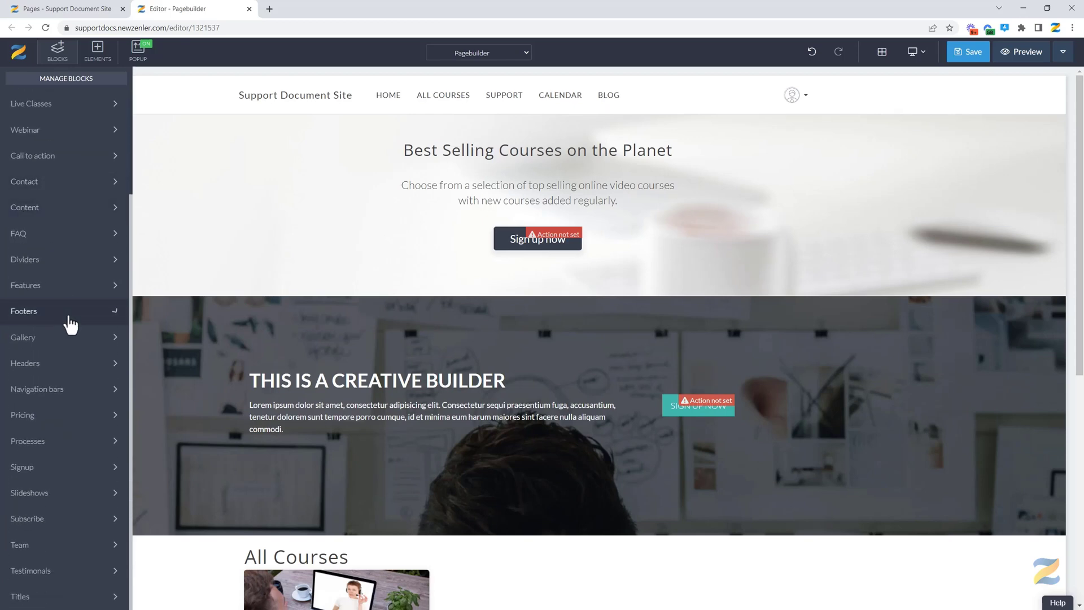
left_click(70, 322)
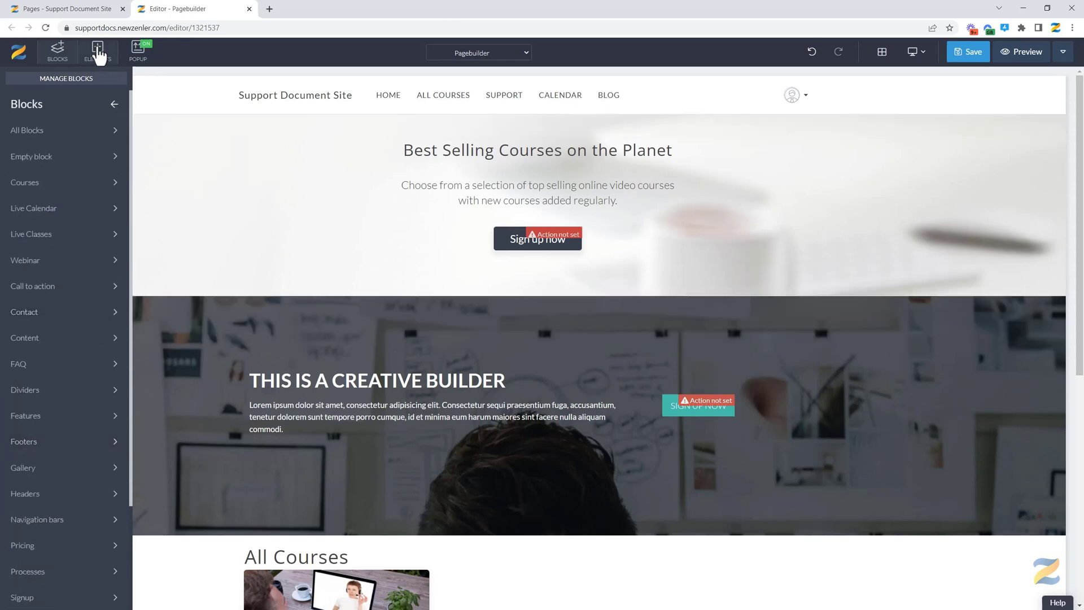
Step: Review the available element categories, then close the list and decline to save the page's changes
left_click(99, 52)
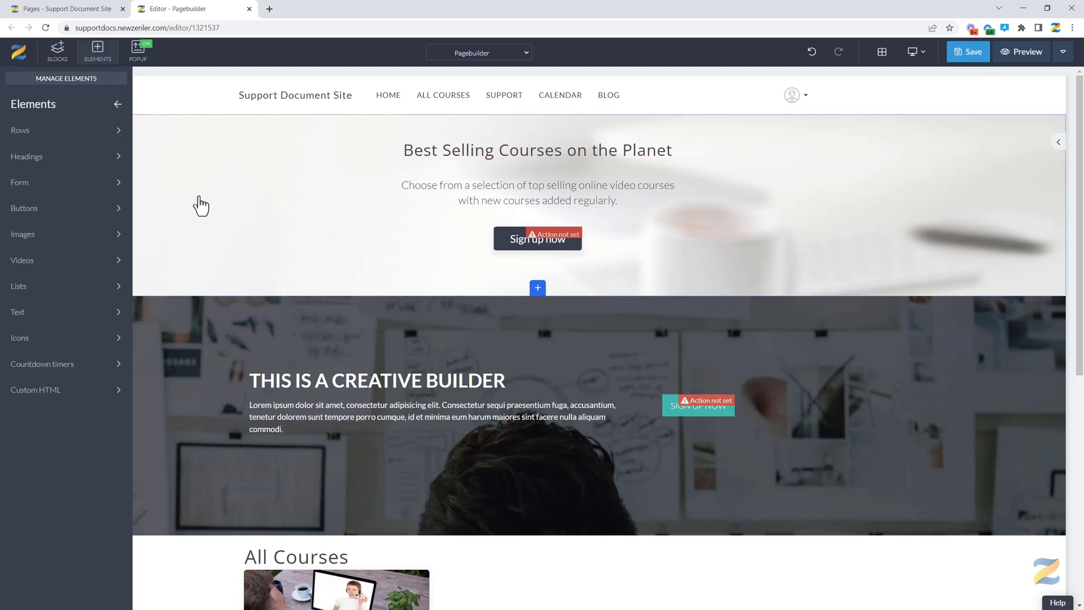
left_click(117, 105)
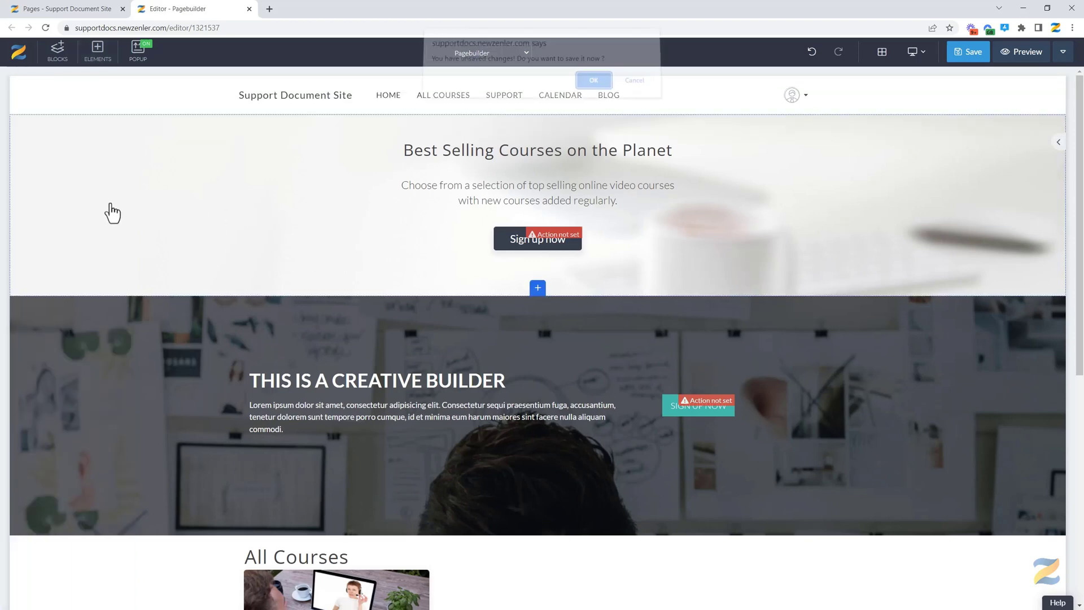
left_click(634, 87)
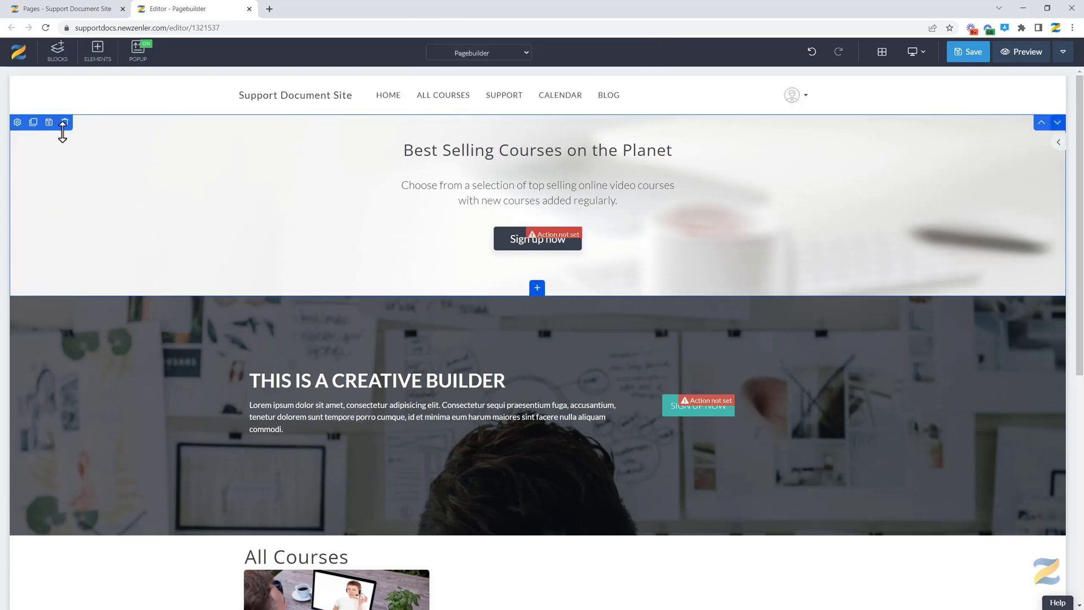
Step: Delete the "Best Selling Courses on the Planet" banner block from the page
left_click(65, 123)
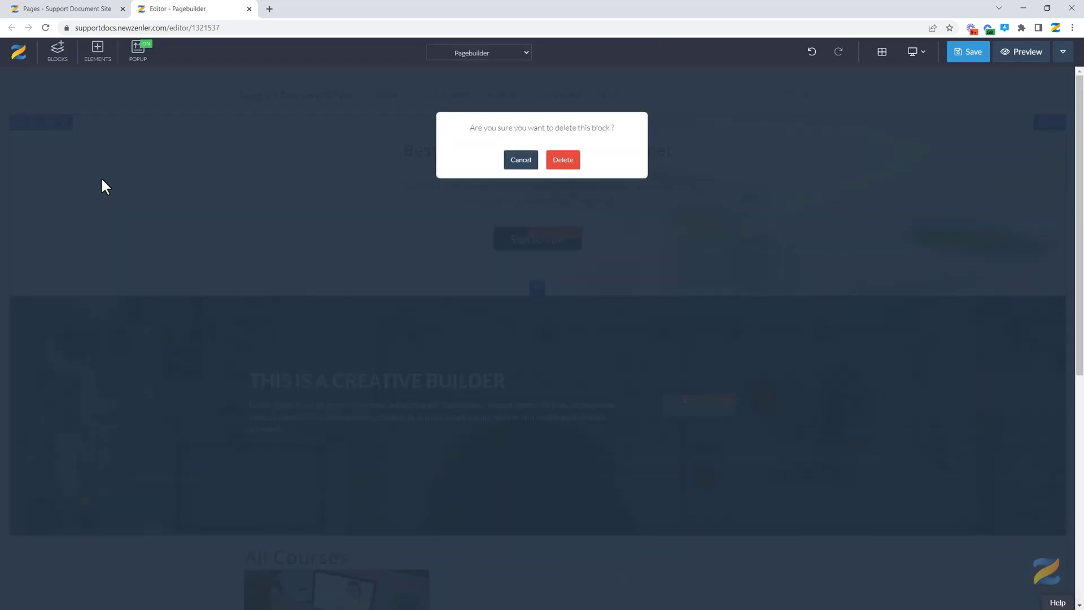
left_click(571, 163)
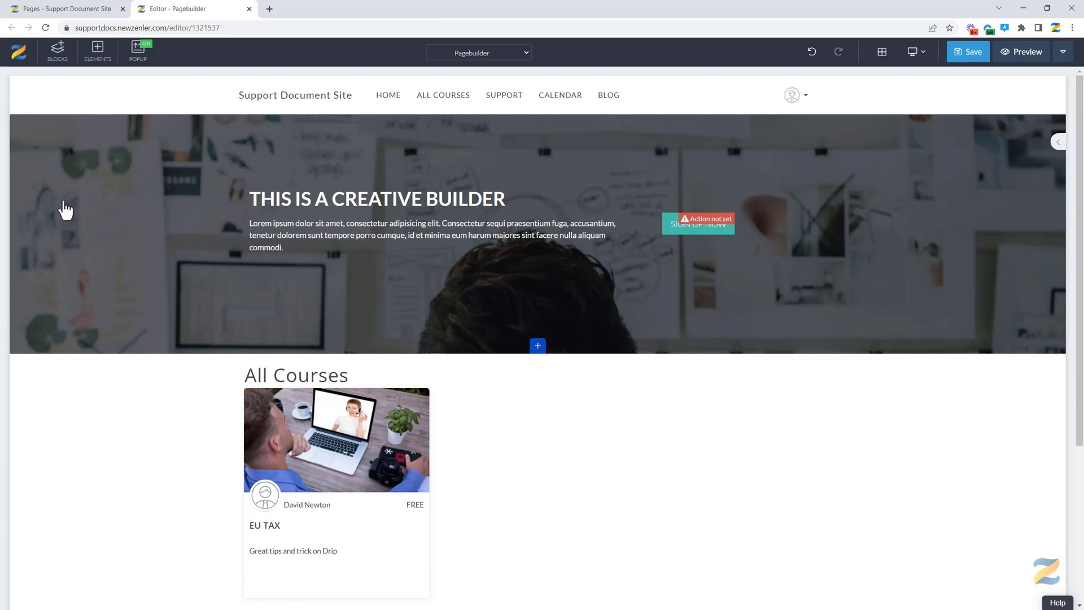
Step: Delete the "THIS IS A CREATIVE BUILDER", All Courses and Top Rated Courses blocks from the page
left_click(65, 123)
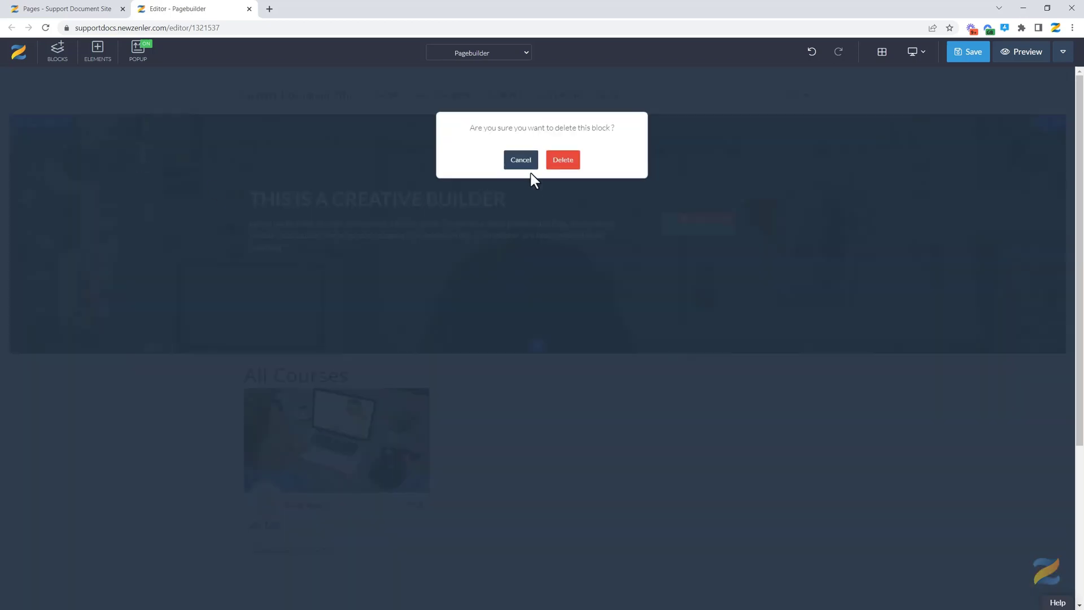
left_click(555, 163)
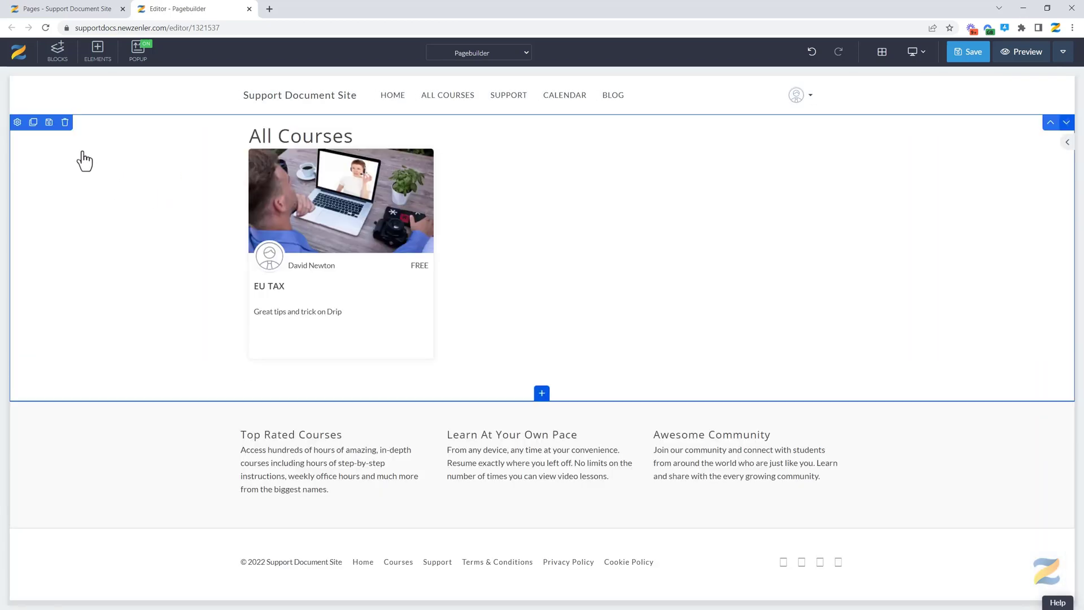
left_click(65, 122)
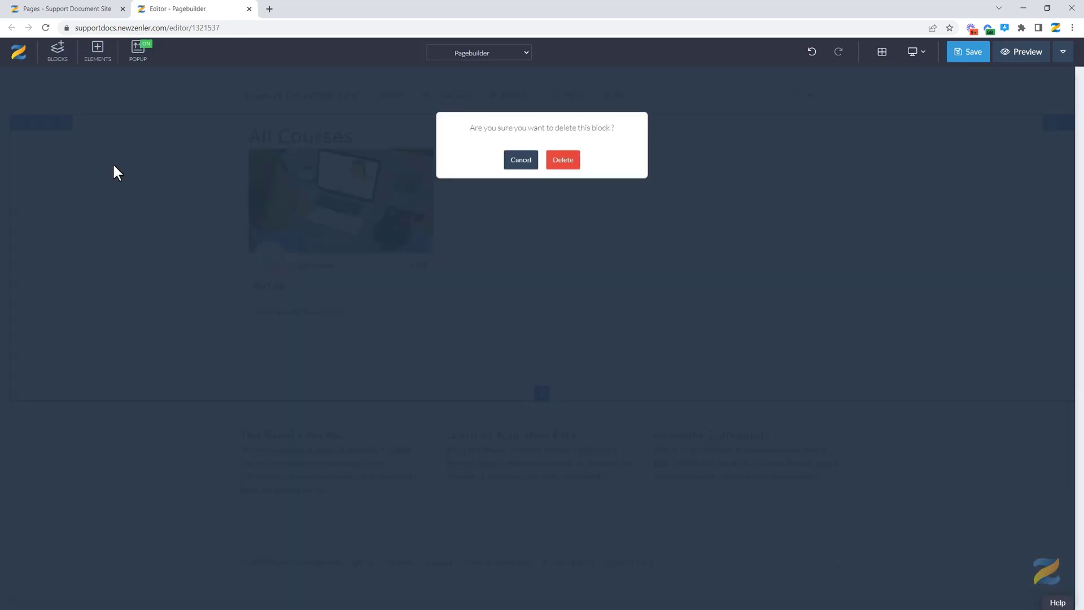
left_click(565, 162)
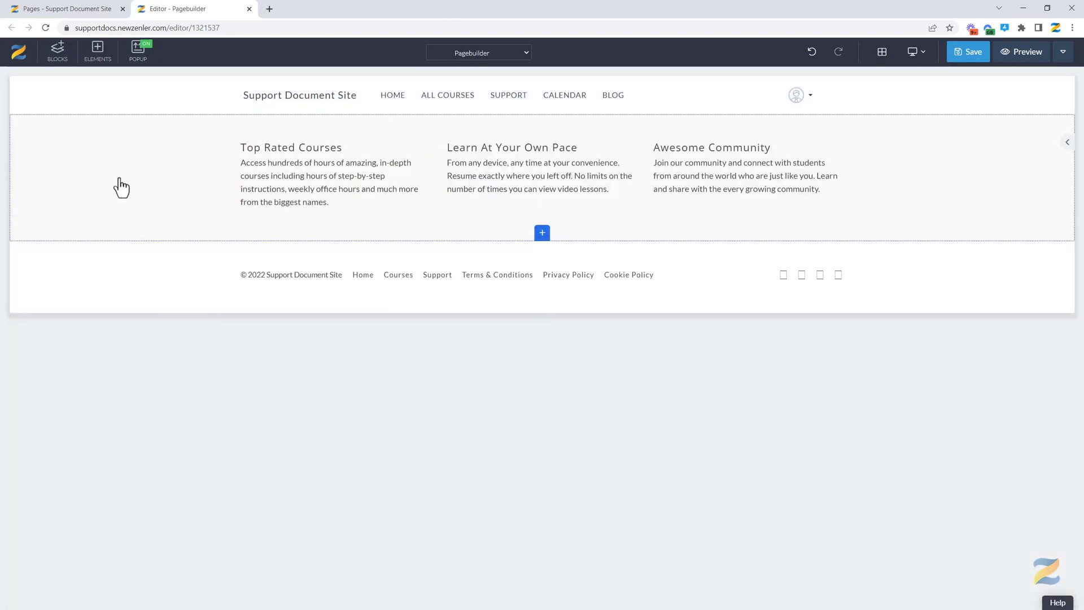
left_click(66, 123)
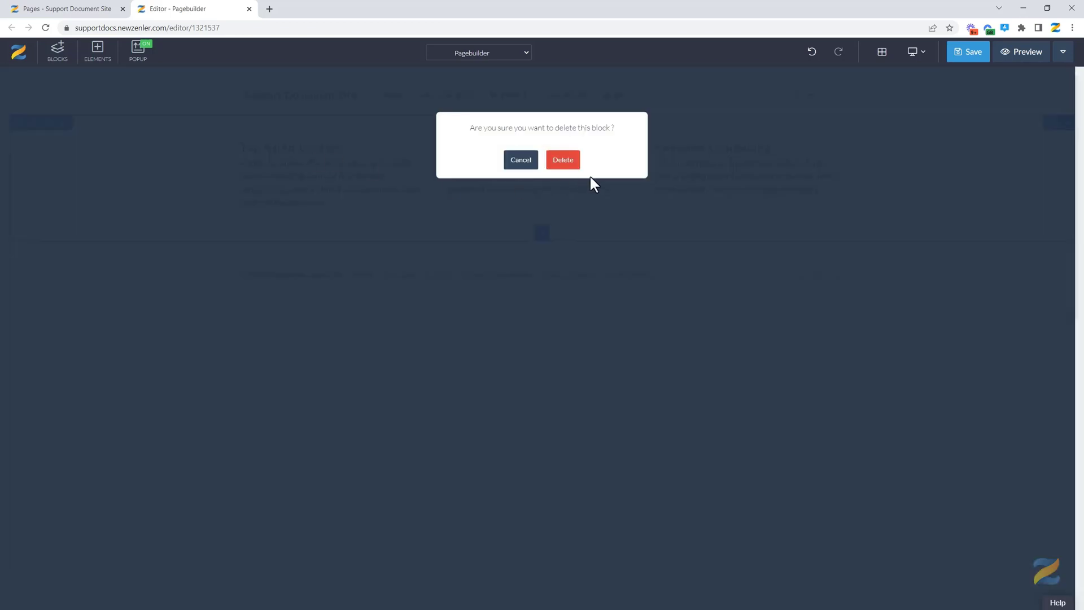
left_click(564, 164)
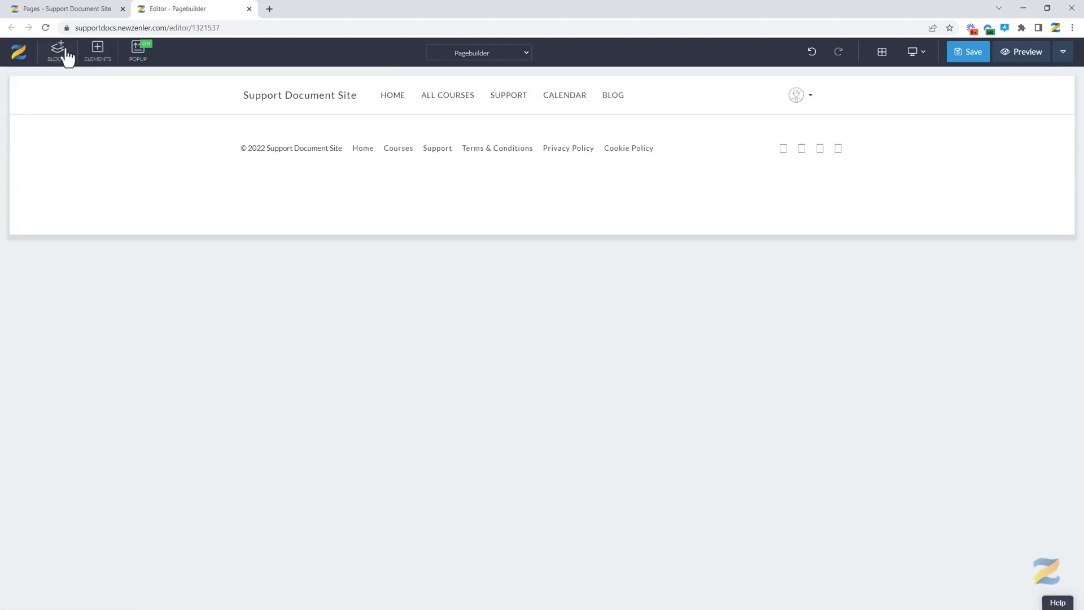
Step: Add a new empty block between the site's navigation header and footer
left_click(65, 51)
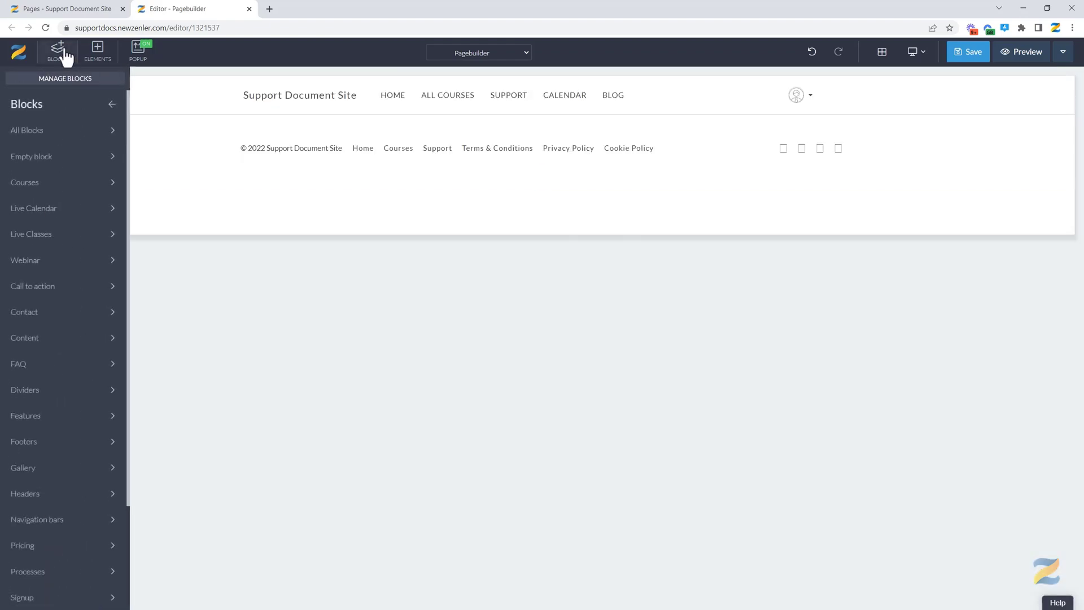
left_click(73, 164)
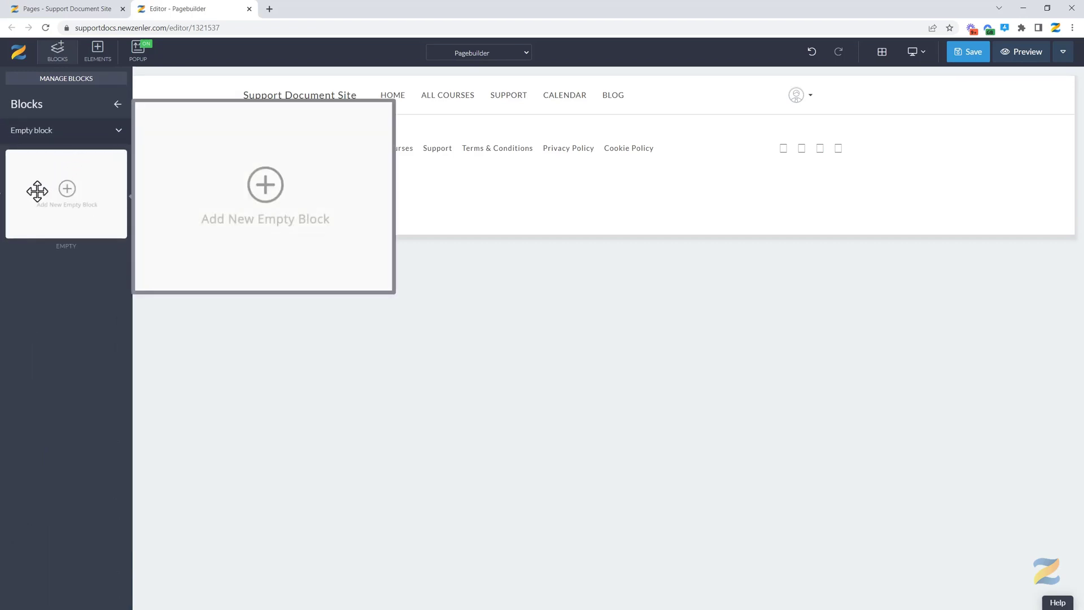
left_click_drag(38, 191, 343, 155)
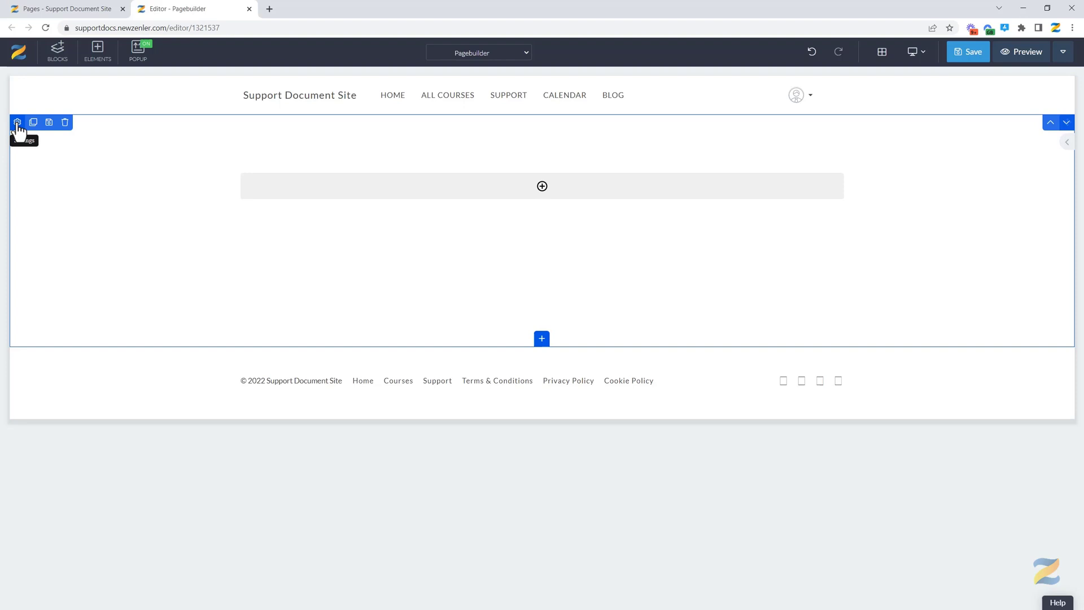
Step: Review the Style and Settings options of the new empty block
left_click(17, 123)
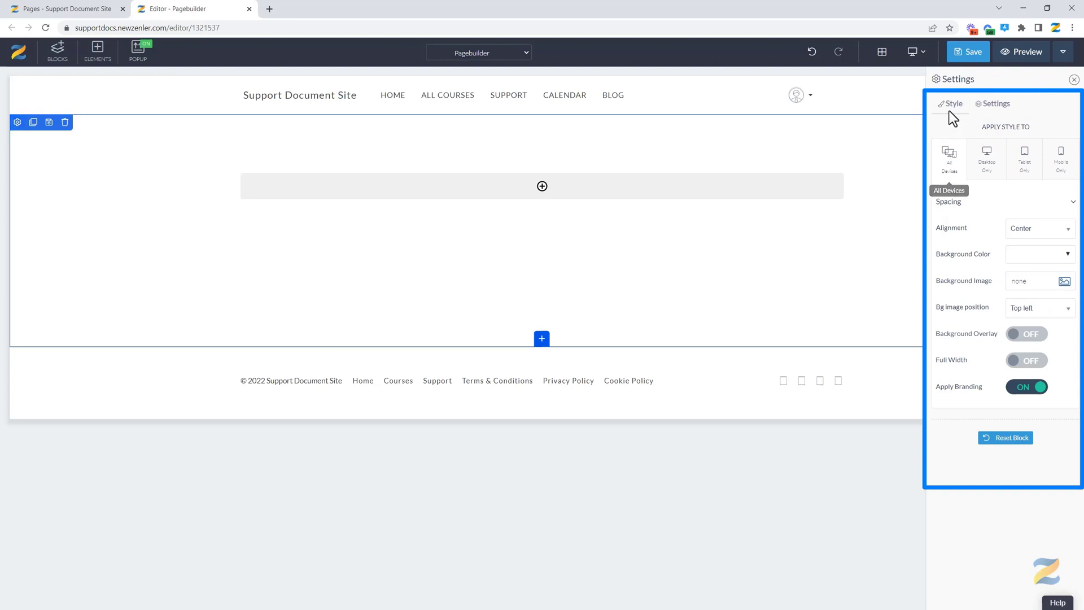
left_click(993, 108)
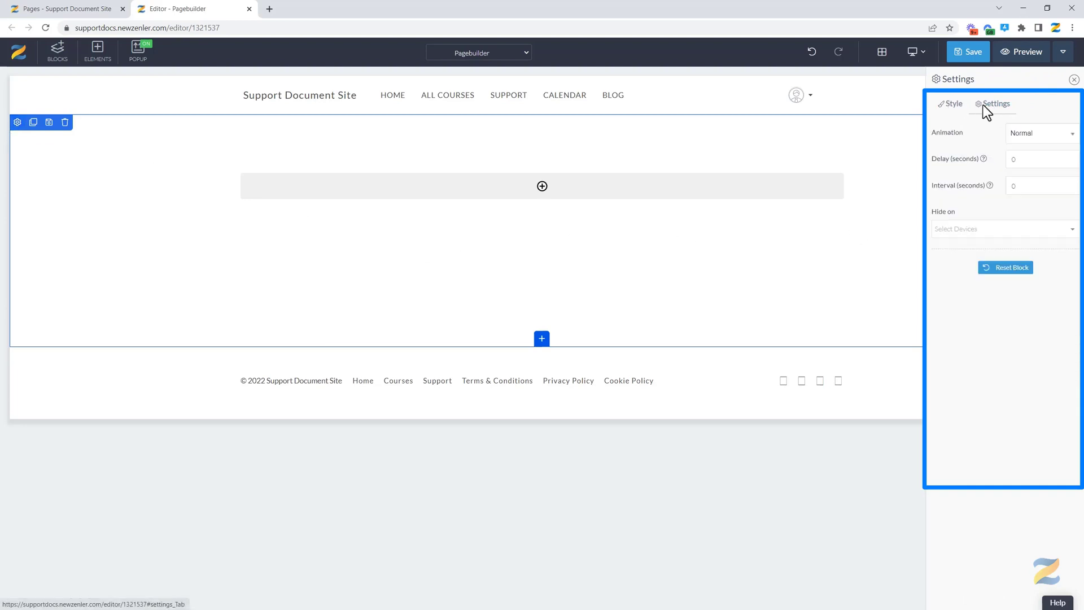
left_click(958, 113)
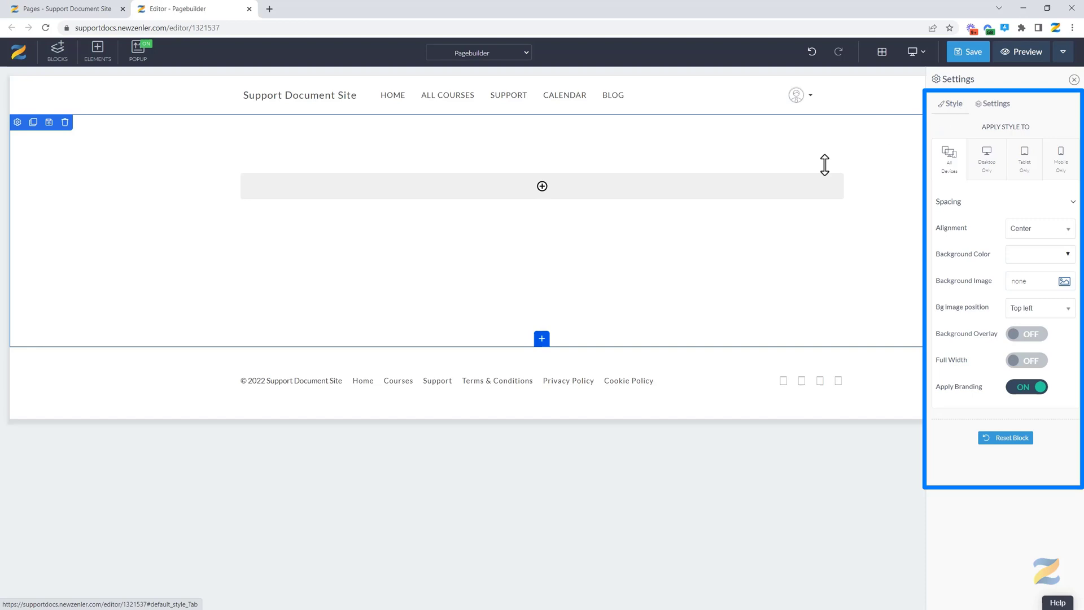
Step: Insert a two-column 50% / 50% row into the empty block
mouse_move(540, 195)
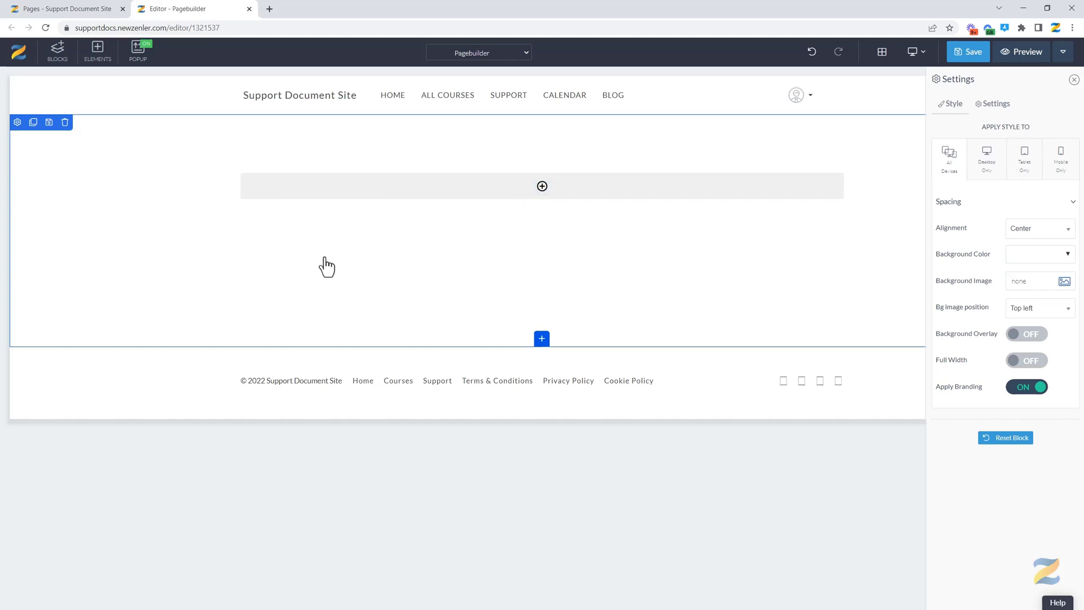
left_click(549, 192)
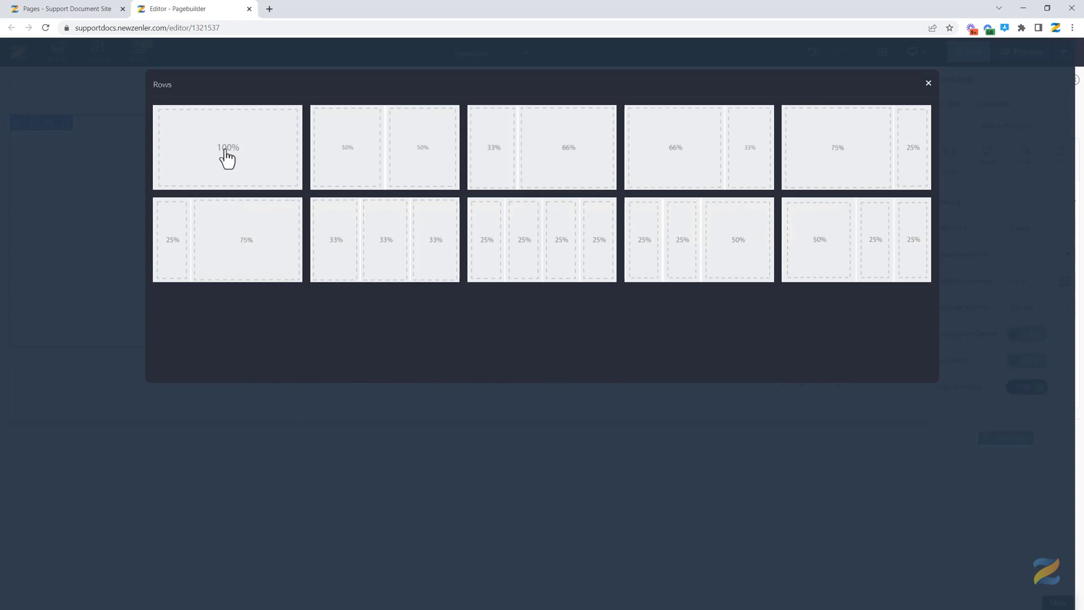
left_click(366, 160)
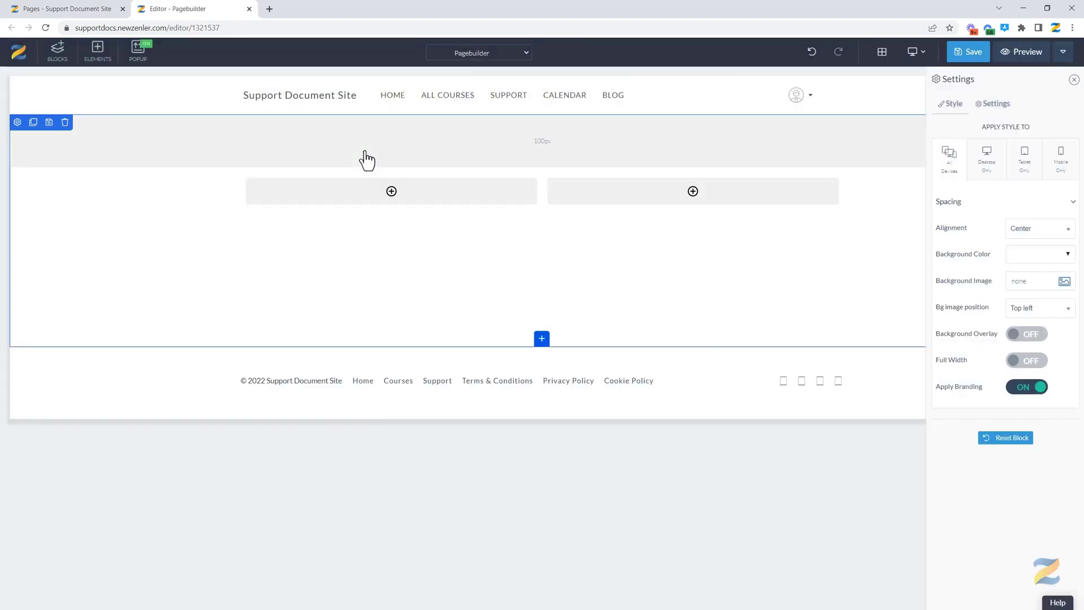
Step: Open the style settings of the two-column row to review its options
left_click(394, 219)
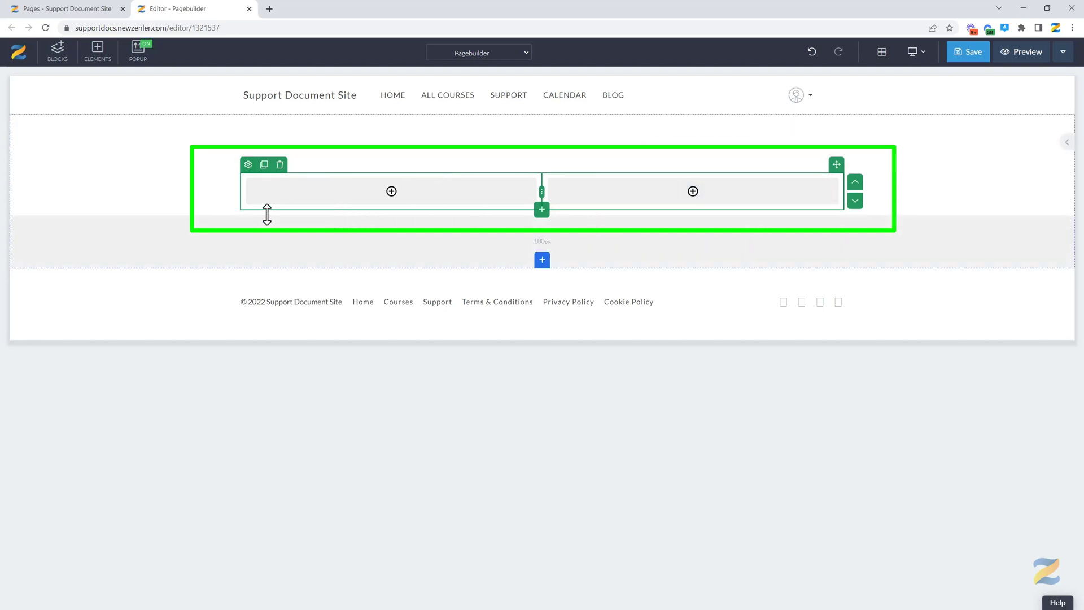
left_click(97, 196)
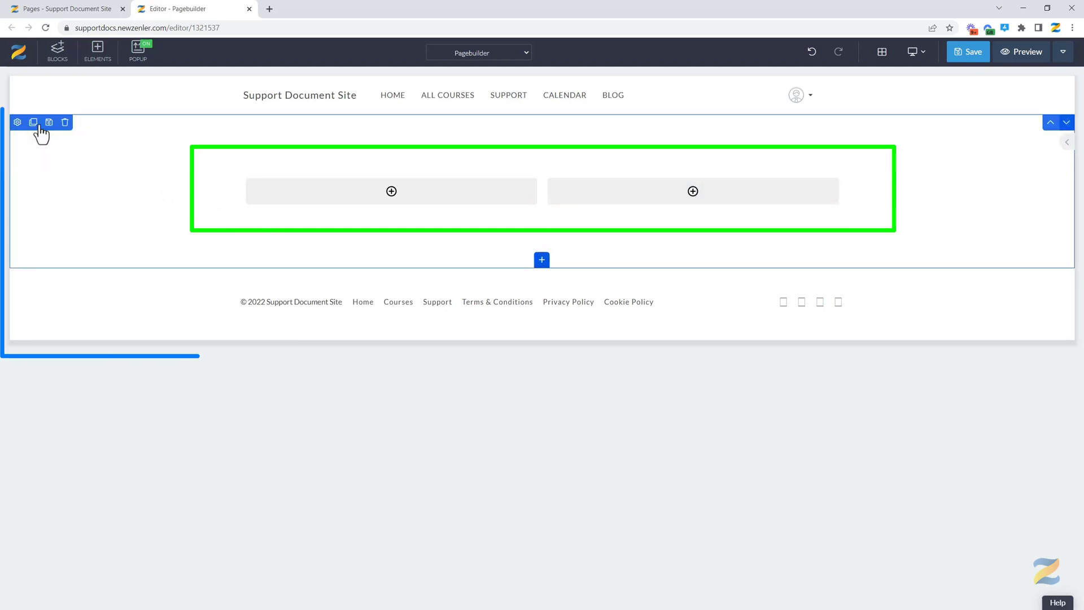
left_click(244, 204)
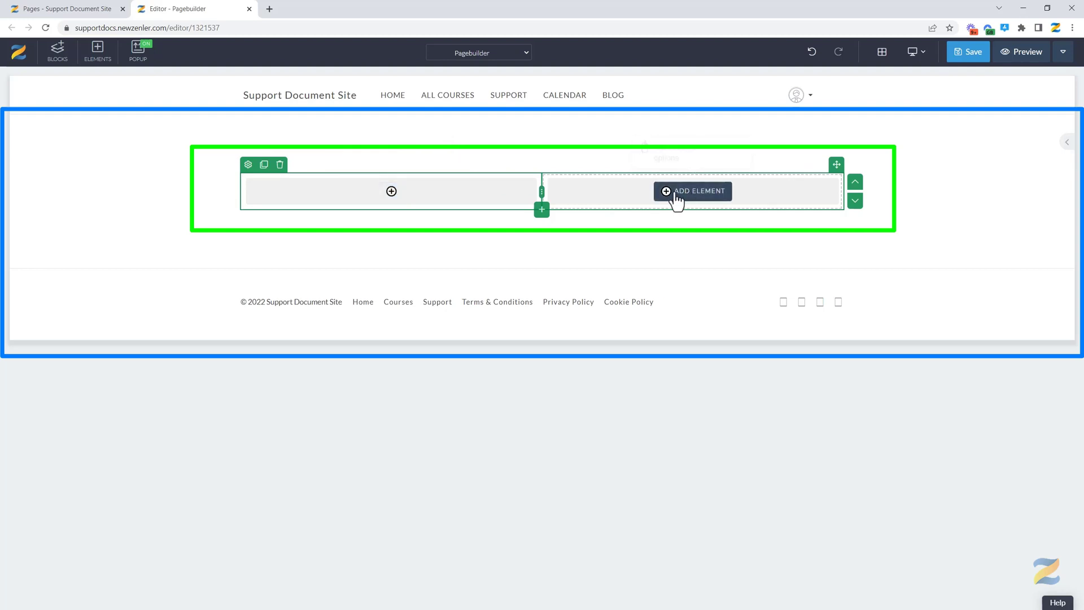
left_click(248, 165)
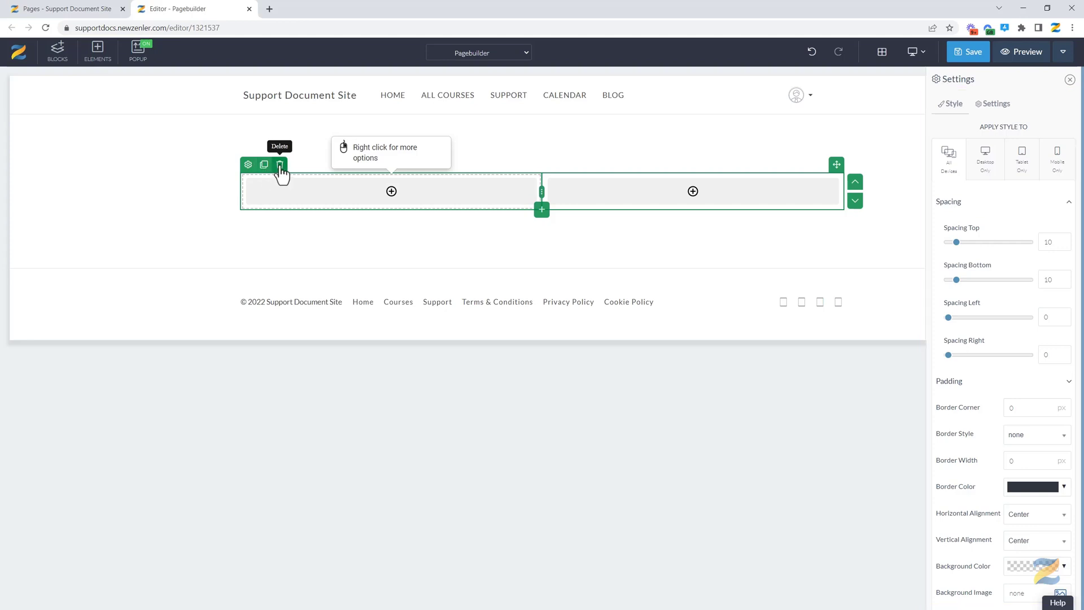
Step: Add a Heading 1 element to the row's left column
left_click(396, 192)
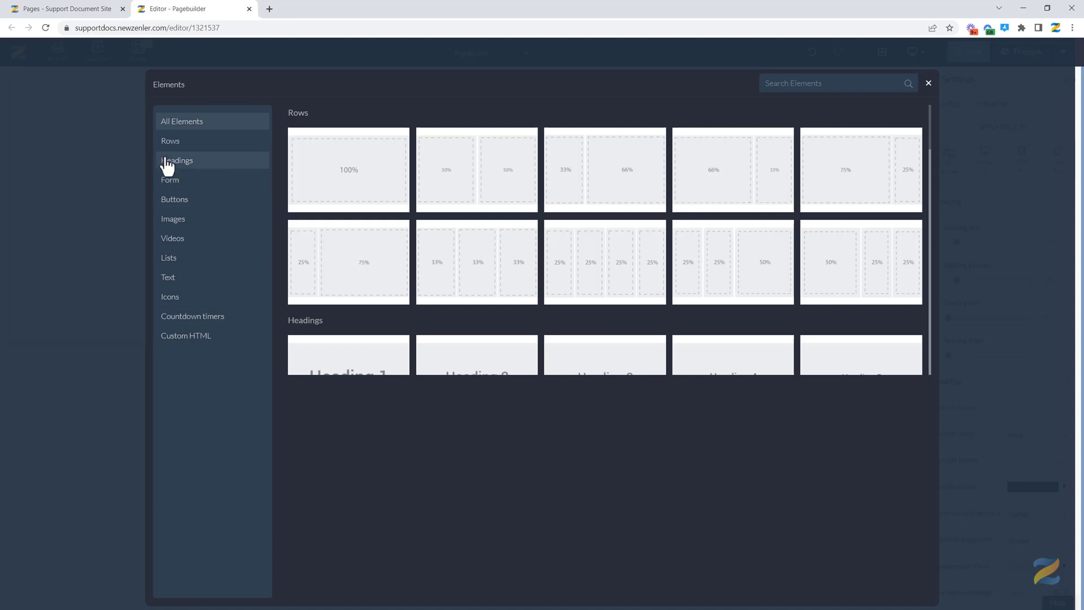
left_click(182, 165)
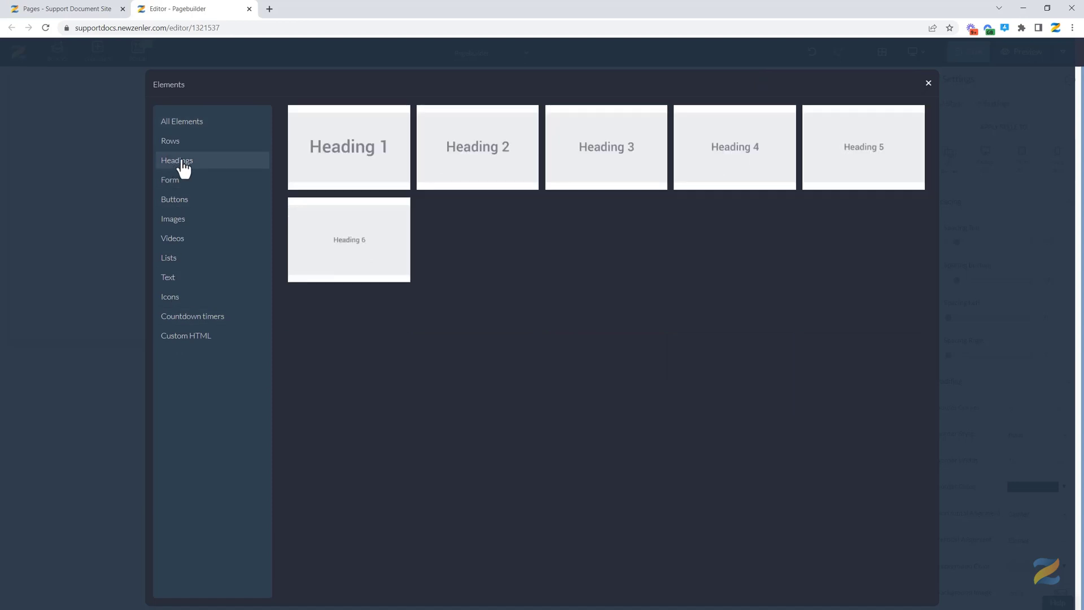
left_click(330, 157)
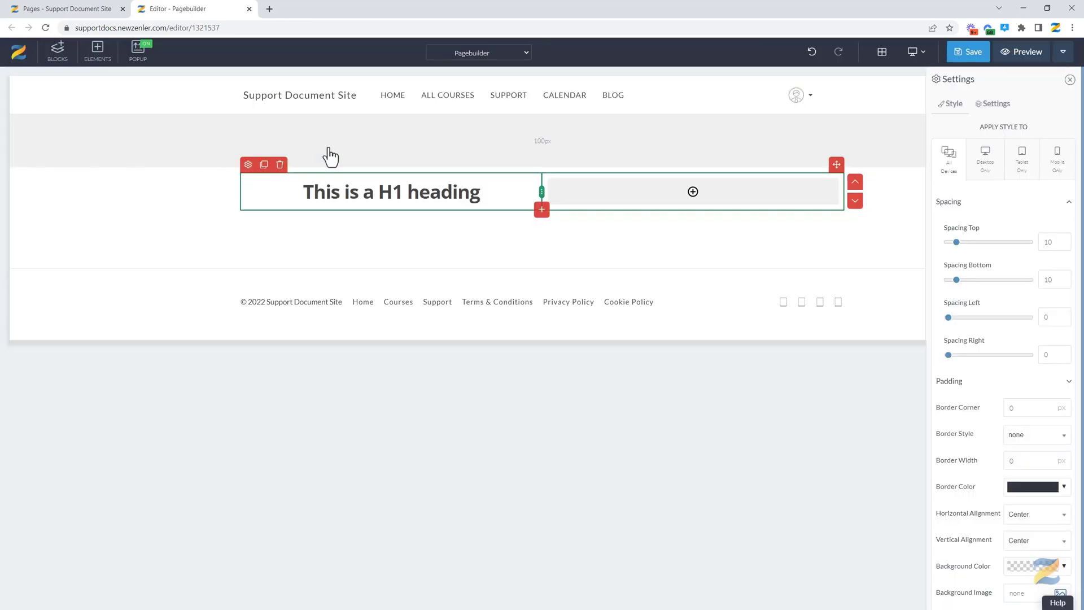
left_click(337, 207)
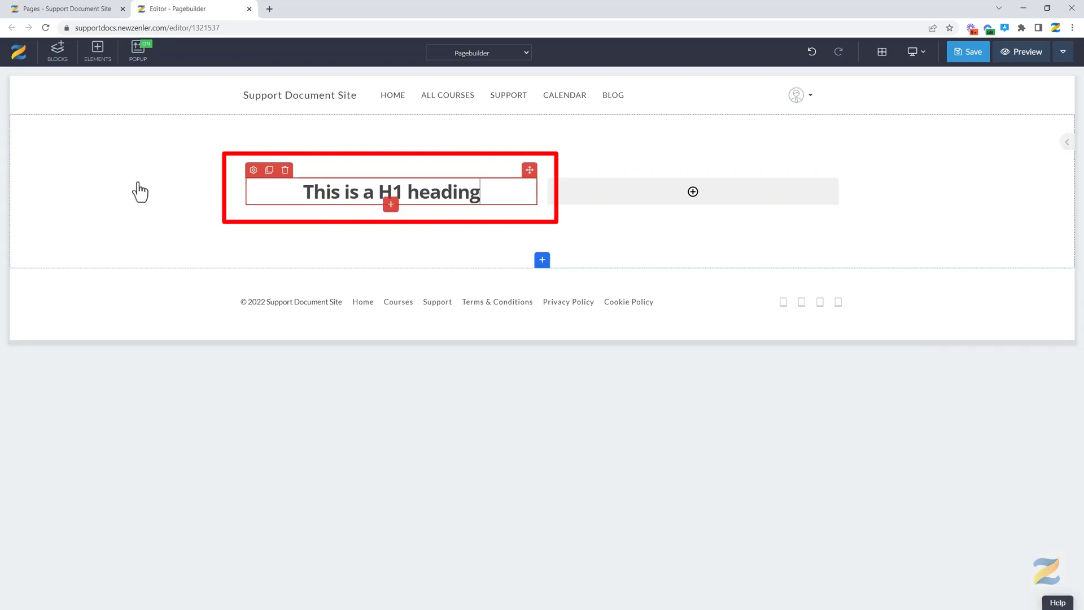
left_click(79, 167)
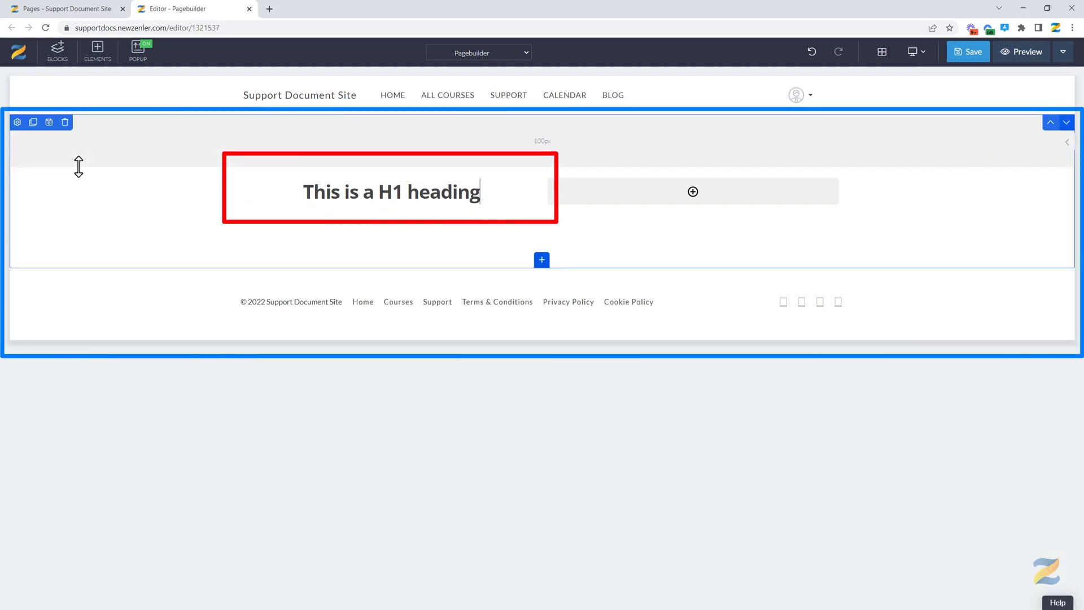
left_click(260, 216)
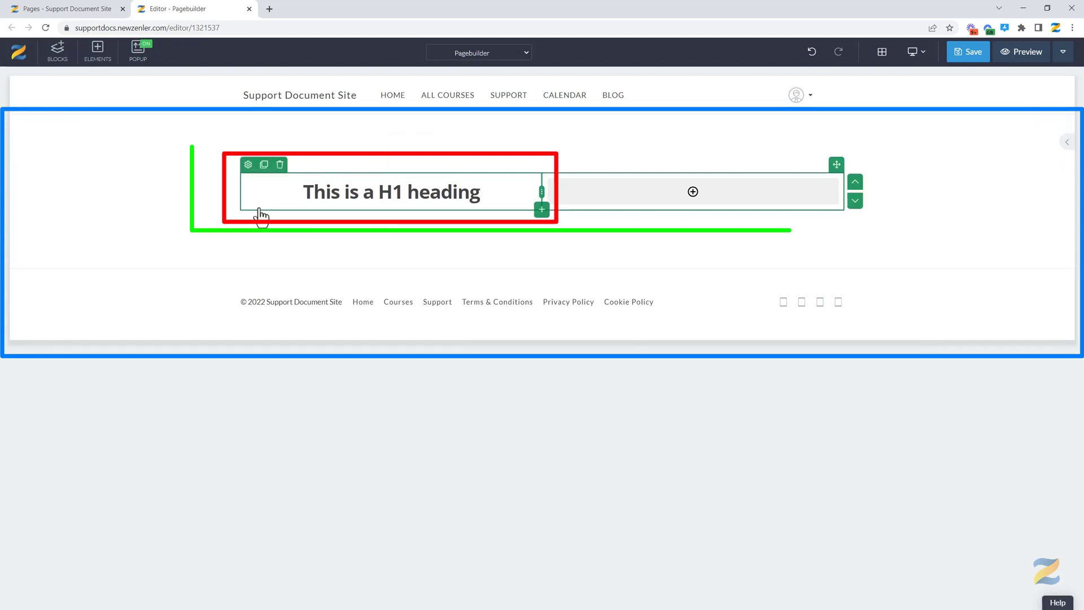
Step: Set the H1 heading's top spacing to 2 and expand its padding options
left_click(314, 209)
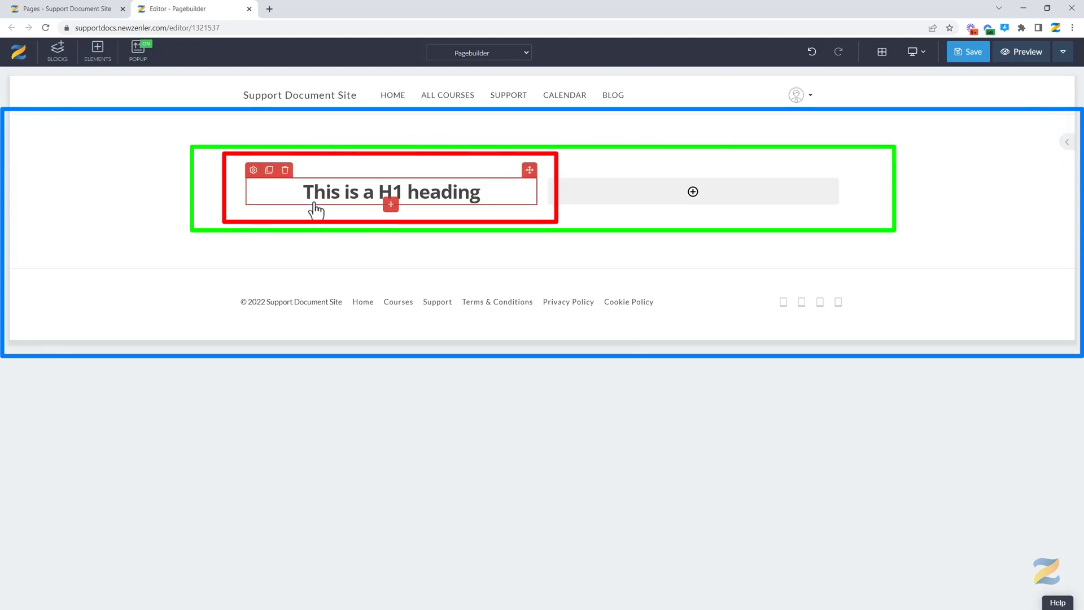
left_click(252, 170)
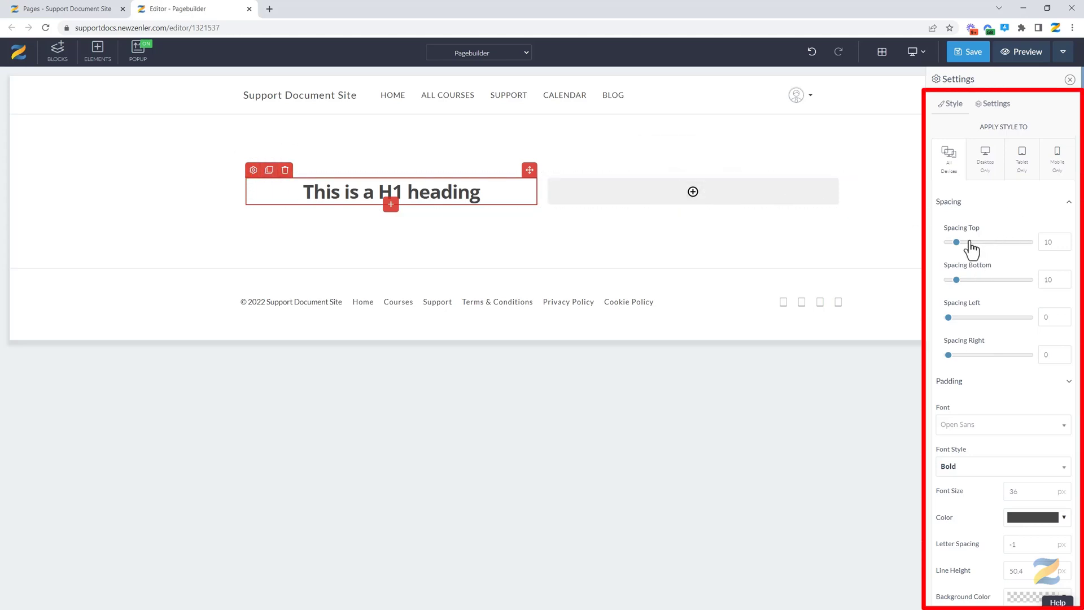
mouse_move(955, 241)
left_mouse_down()
mouse_move(1011, 243)
mouse_move(950, 240)
left_mouse_up()
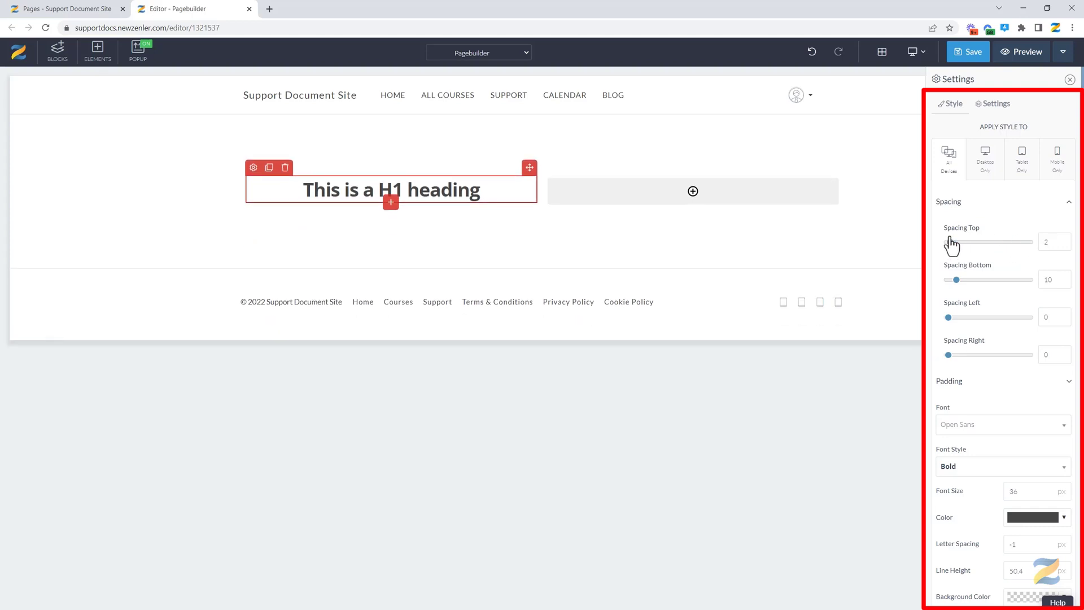
left_click(1066, 383)
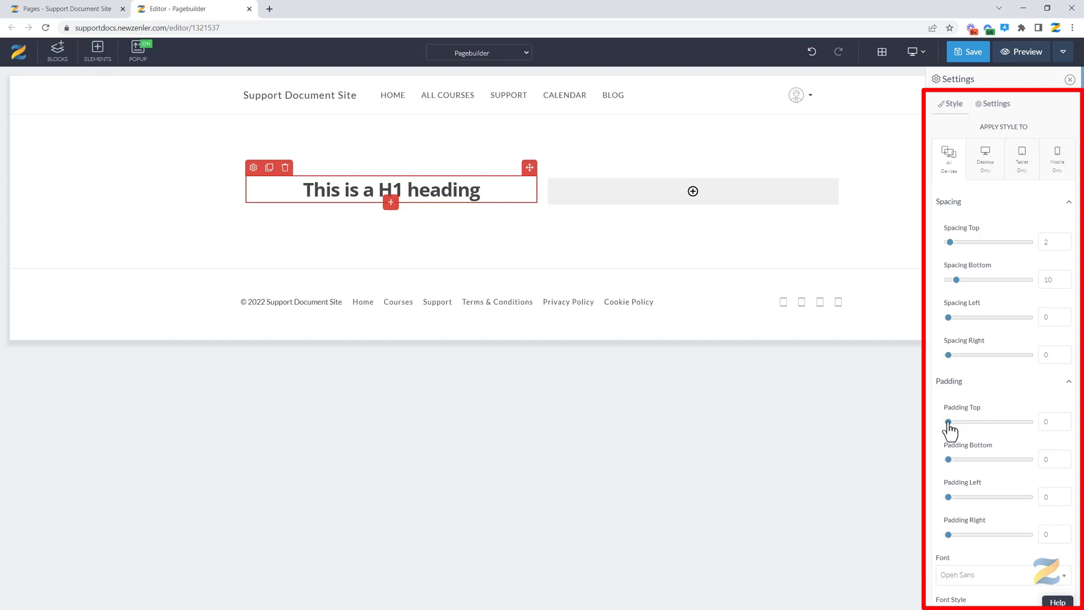
mouse_move(948, 422)
left_mouse_down()
mouse_move(997, 422)
mouse_move(947, 422)
left_mouse_up()
Step: Change the H1 heading's text color to blue and set its font size to 45 px
scroll(974, 377, "down", 5)
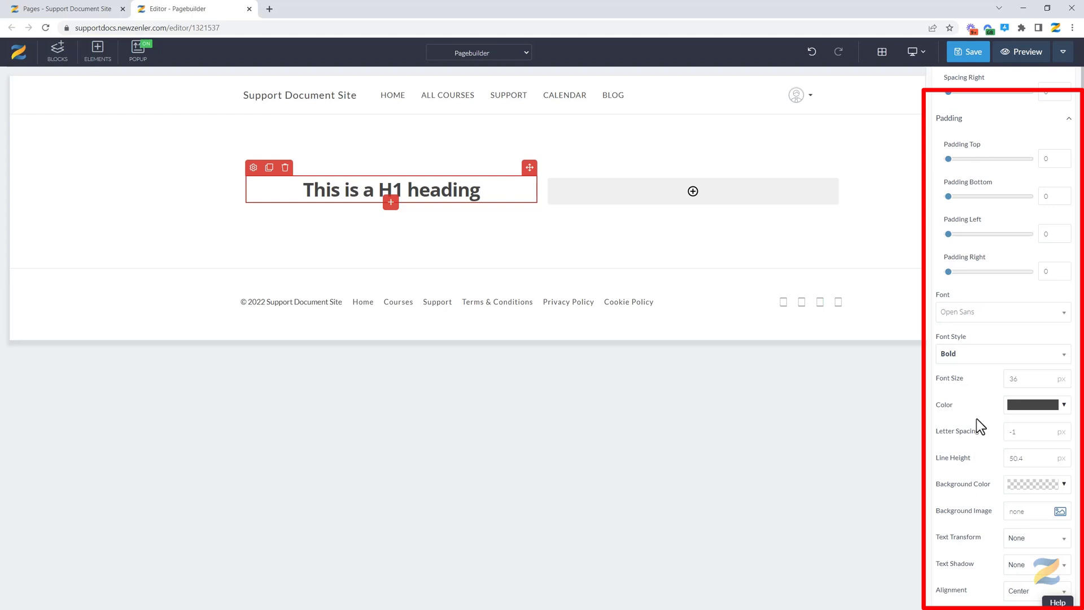
left_click(1064, 414)
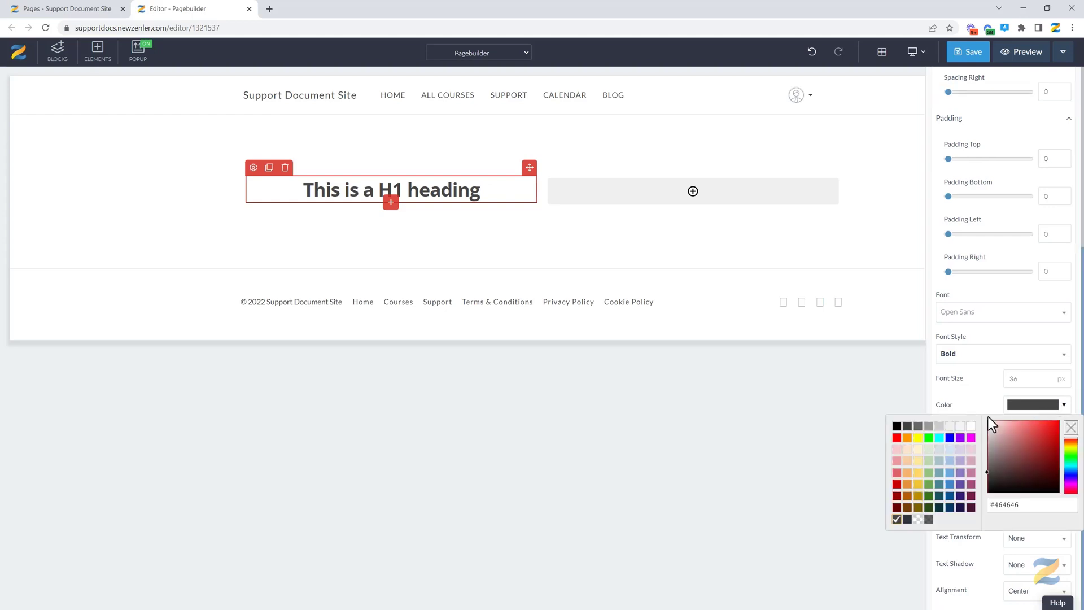
left_click(950, 482)
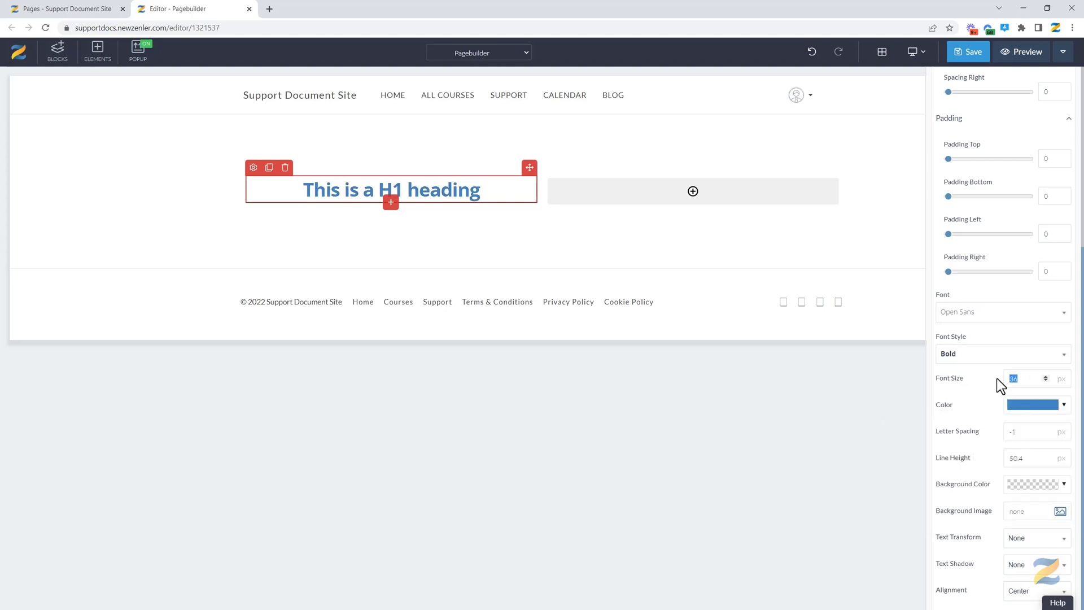
type("45")
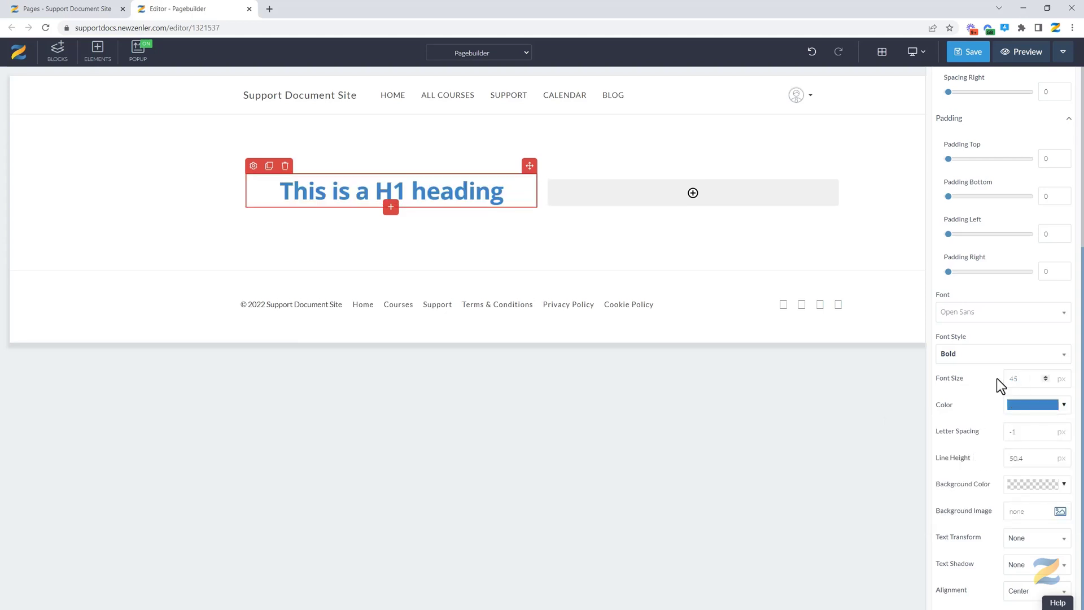
Step: Change the H1 heading's font to Merriweather
left_click(1005, 324)
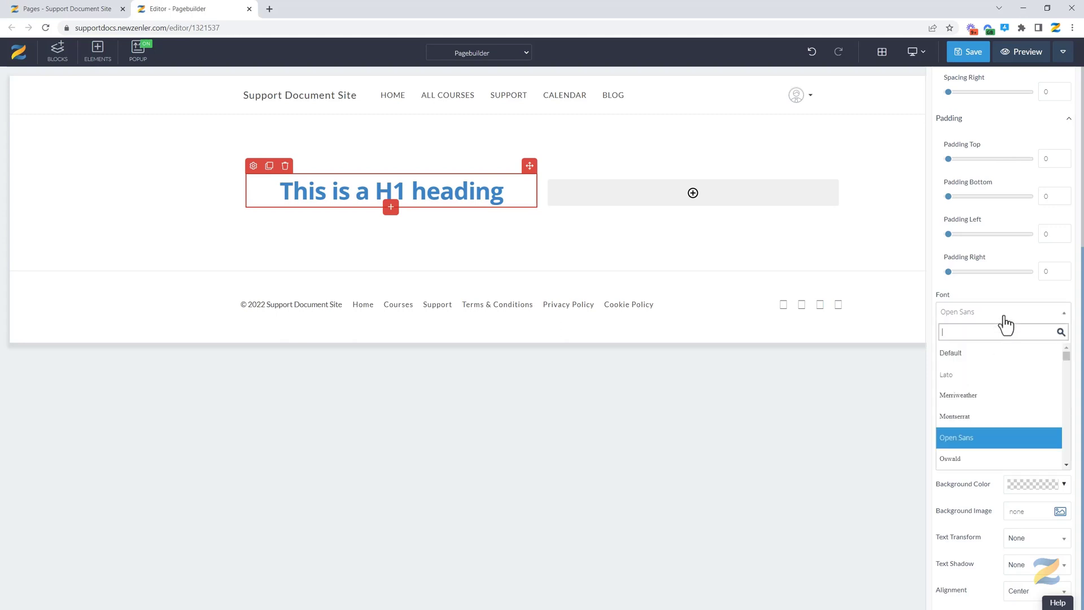
left_click(969, 395)
scroll(969, 402, "down", 2)
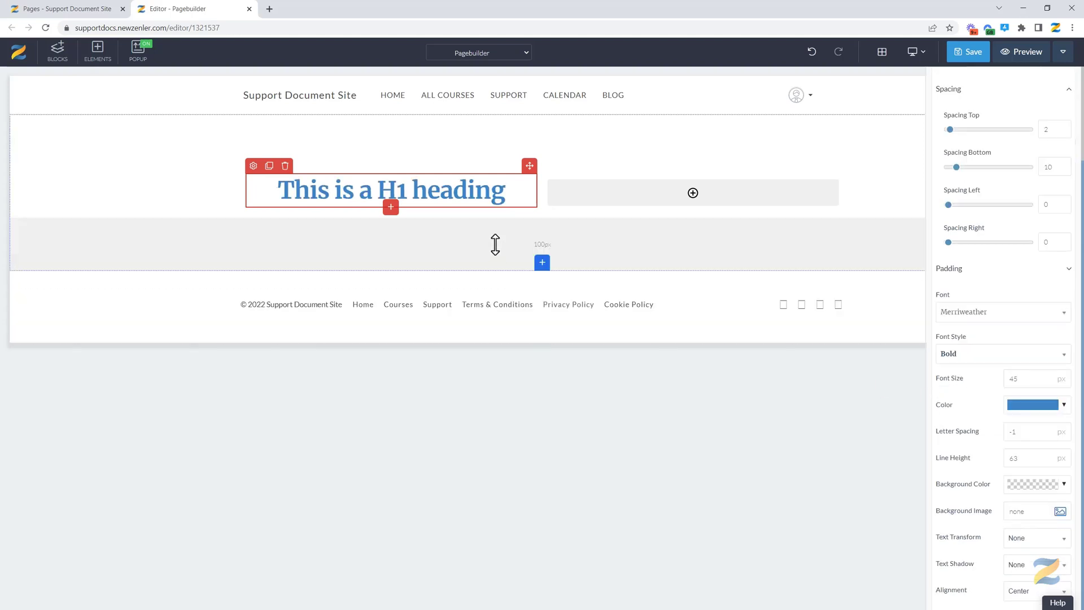
Step: Replace the H1 heading's text with "My Title Here"
triple_click(453, 191)
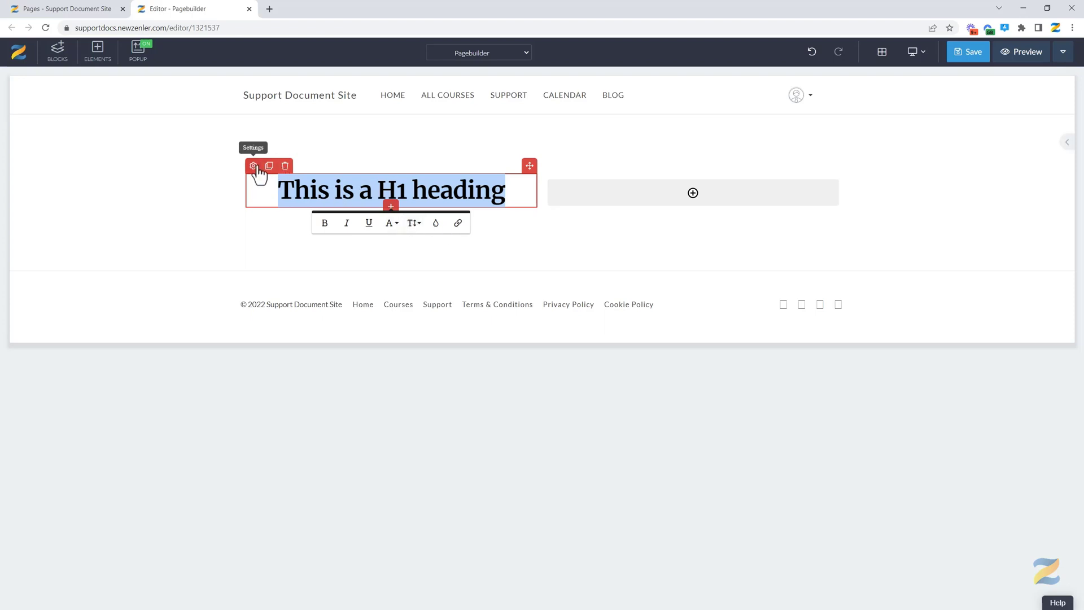
left_click(319, 191)
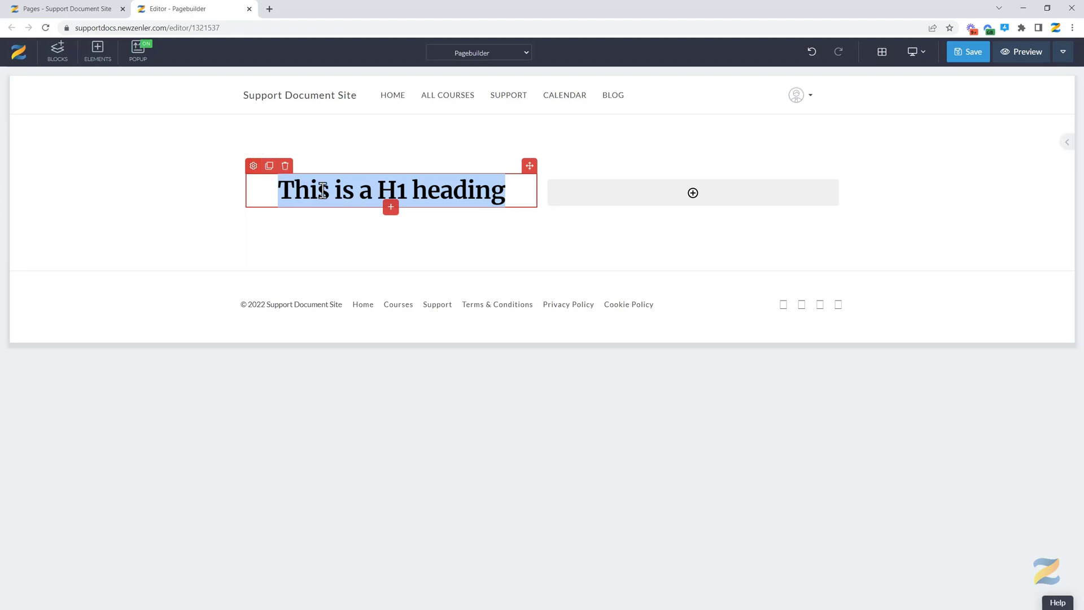
left_click_drag(511, 195, 278, 195)
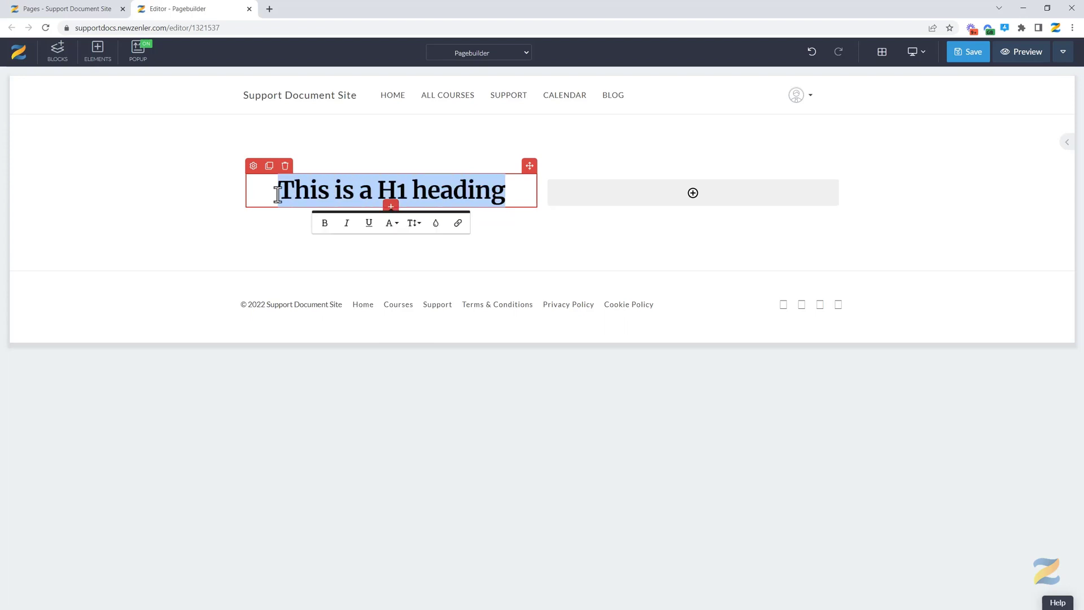
type("My Tit")
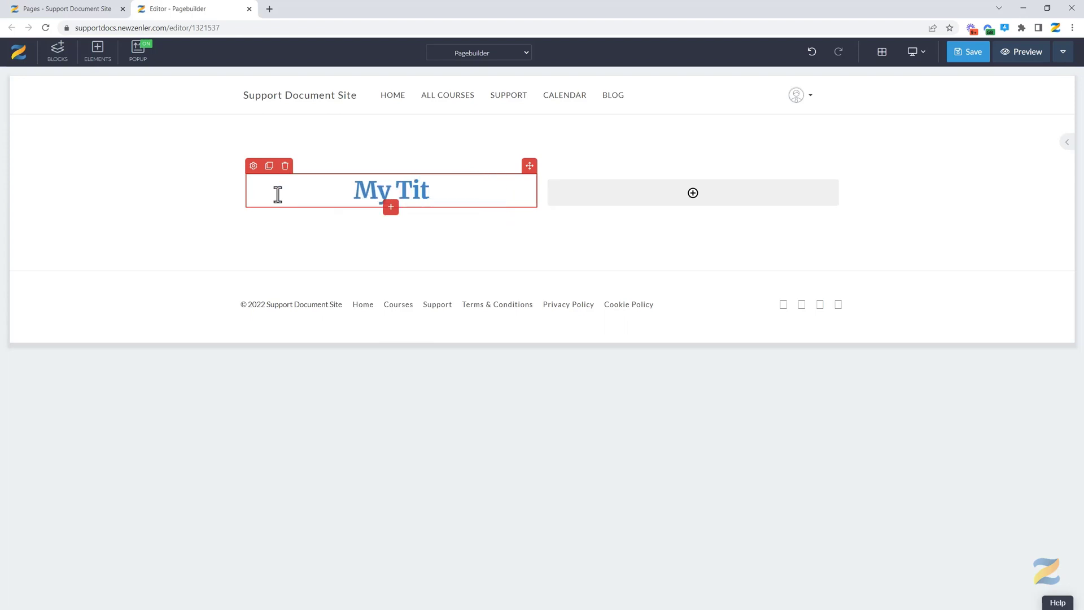
type("le Here")
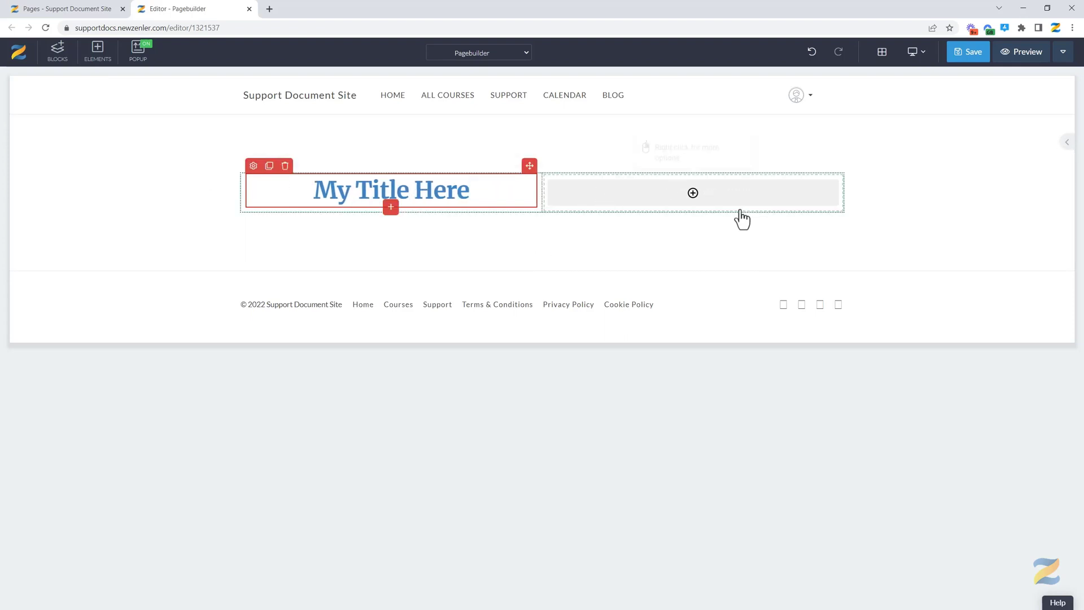
Step: Add the library photo of hands typing on a laptop to the row's empty right column
left_click(693, 195)
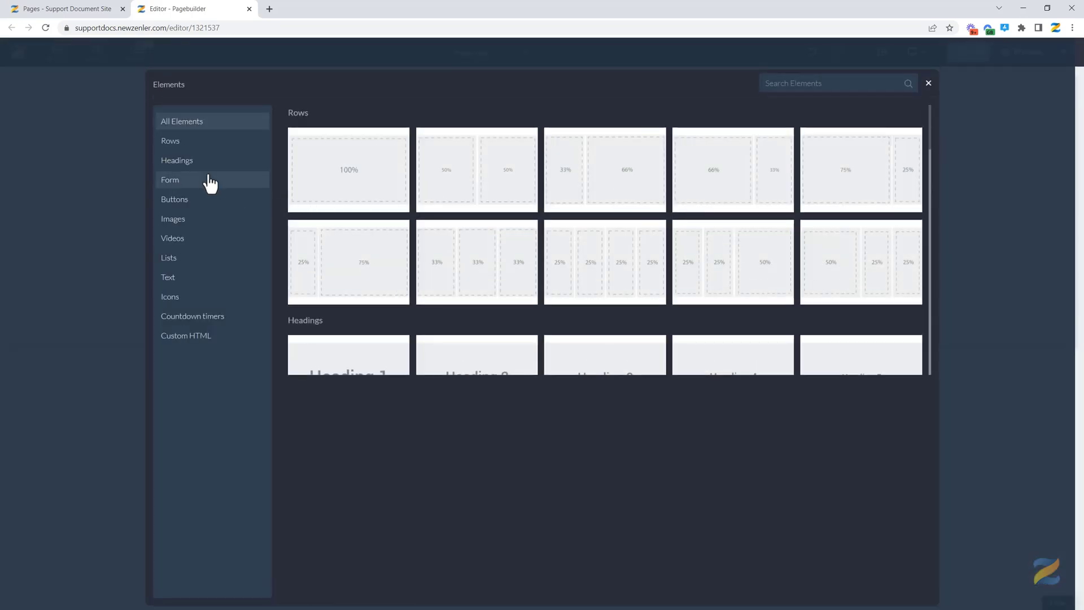
left_click(194, 220)
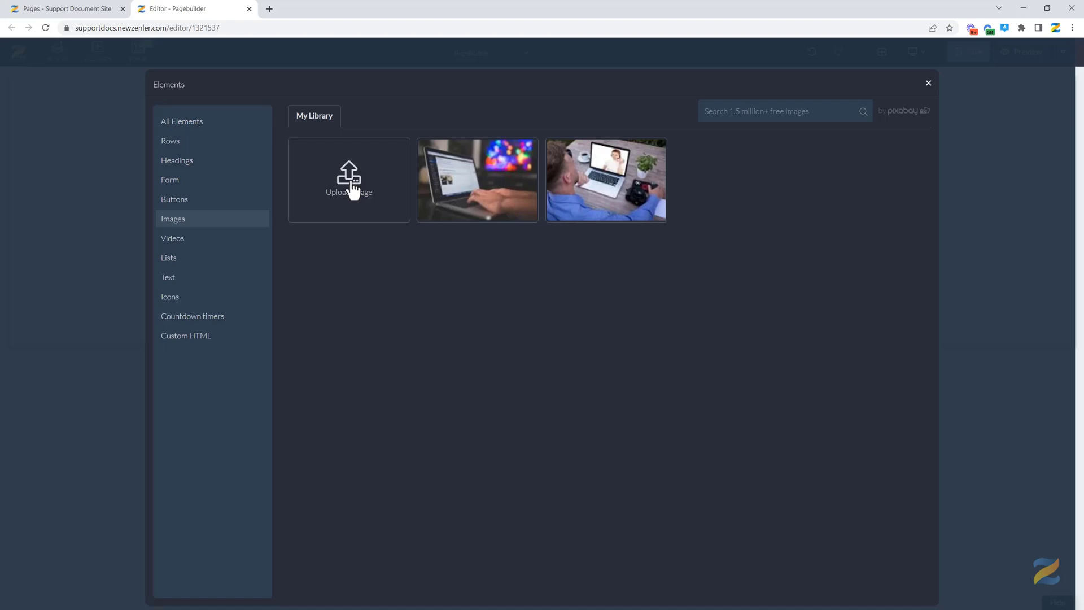
mouse_move(484, 177)
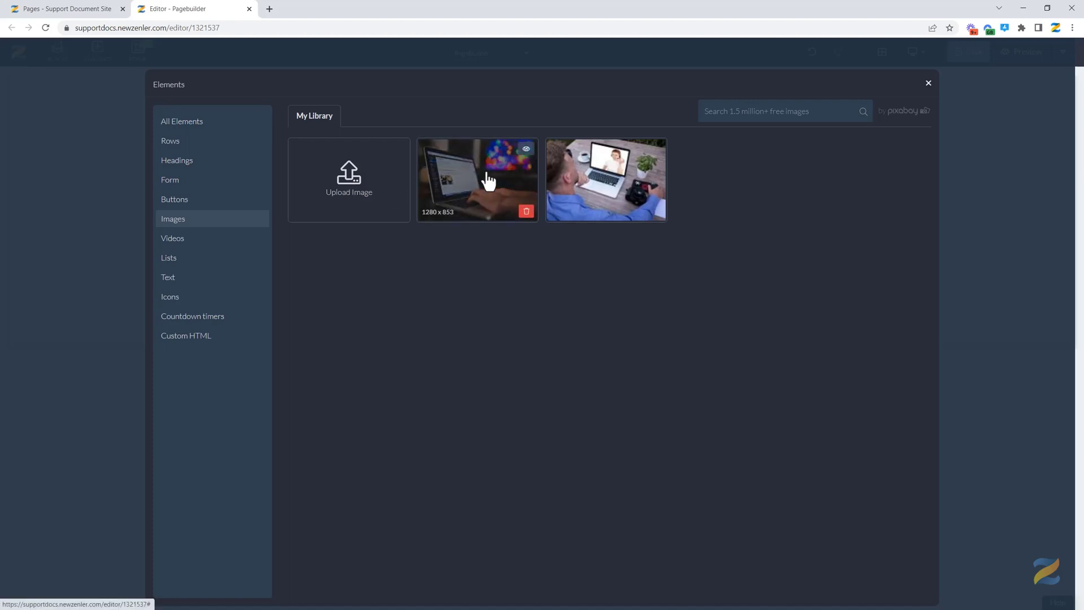
left_click(488, 181)
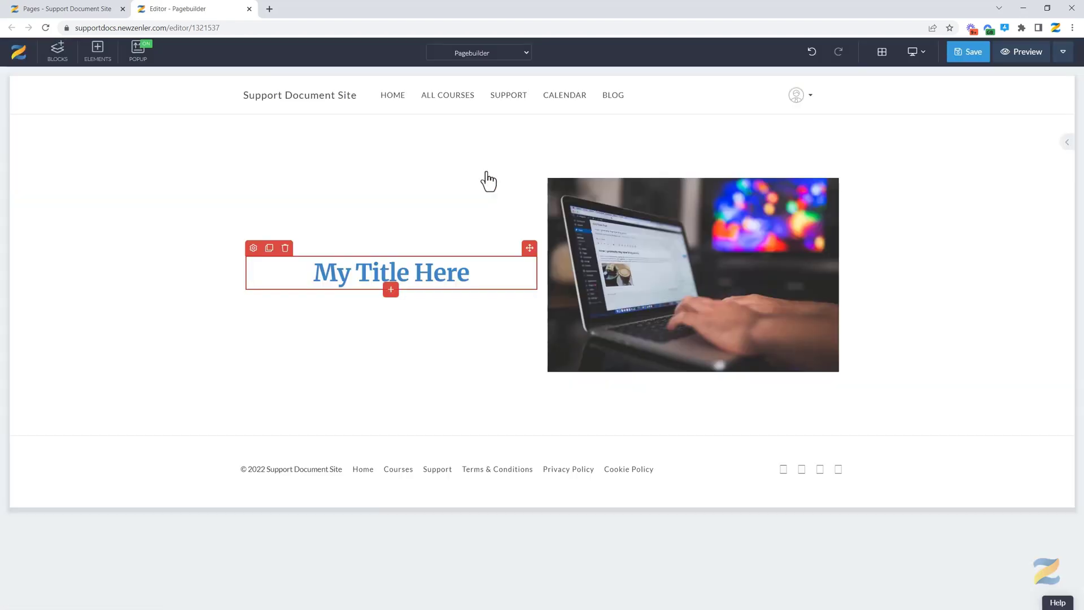
Step: Set the block's background color to light gray and its background image to the library photo of the man at a laptop
left_click(95, 192)
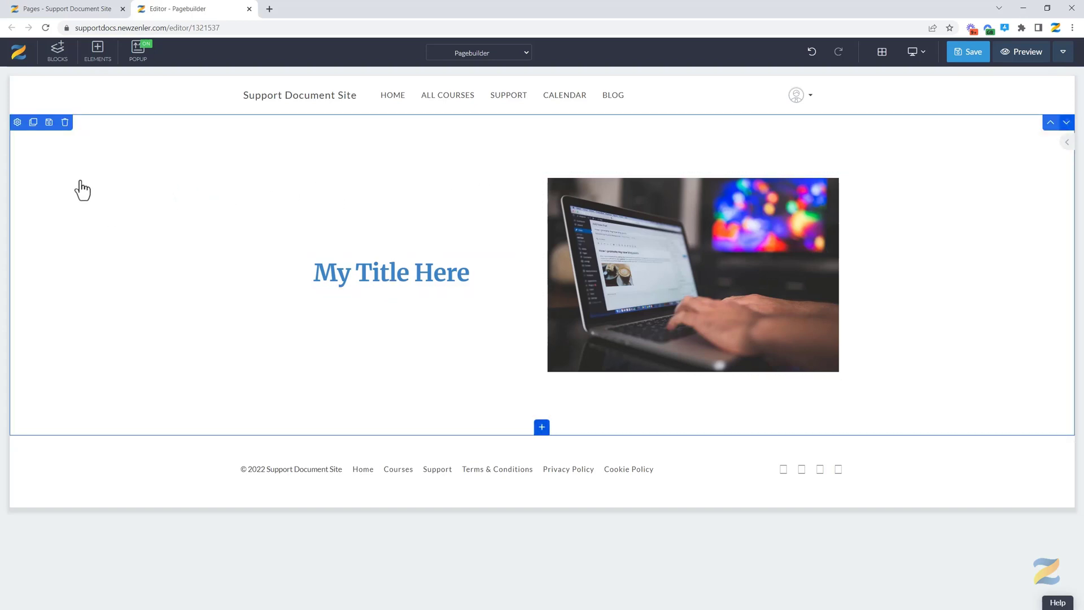
left_click(17, 123)
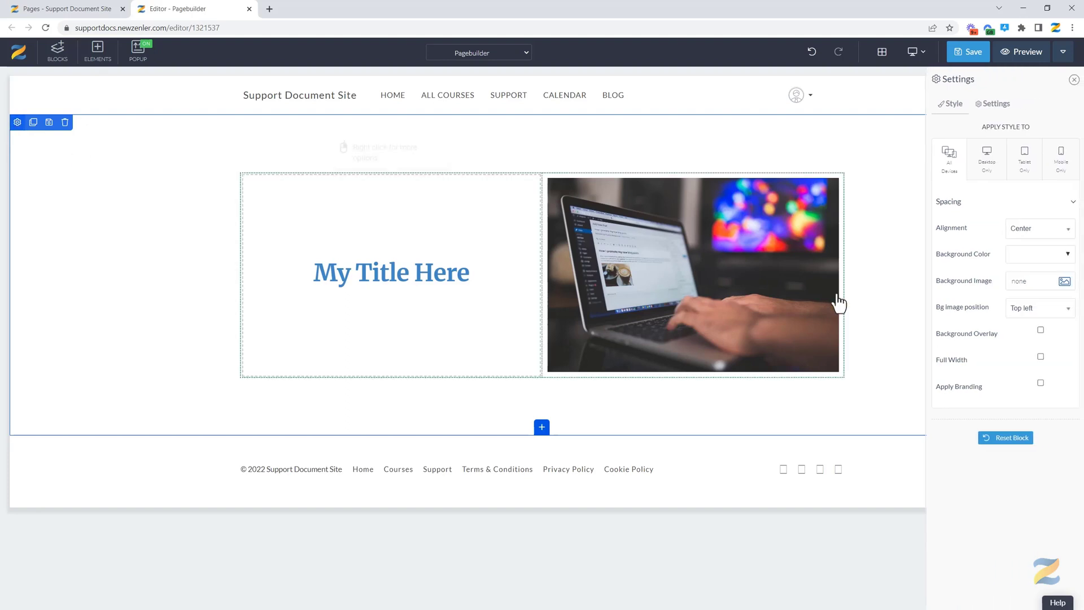
left_click(1067, 257)
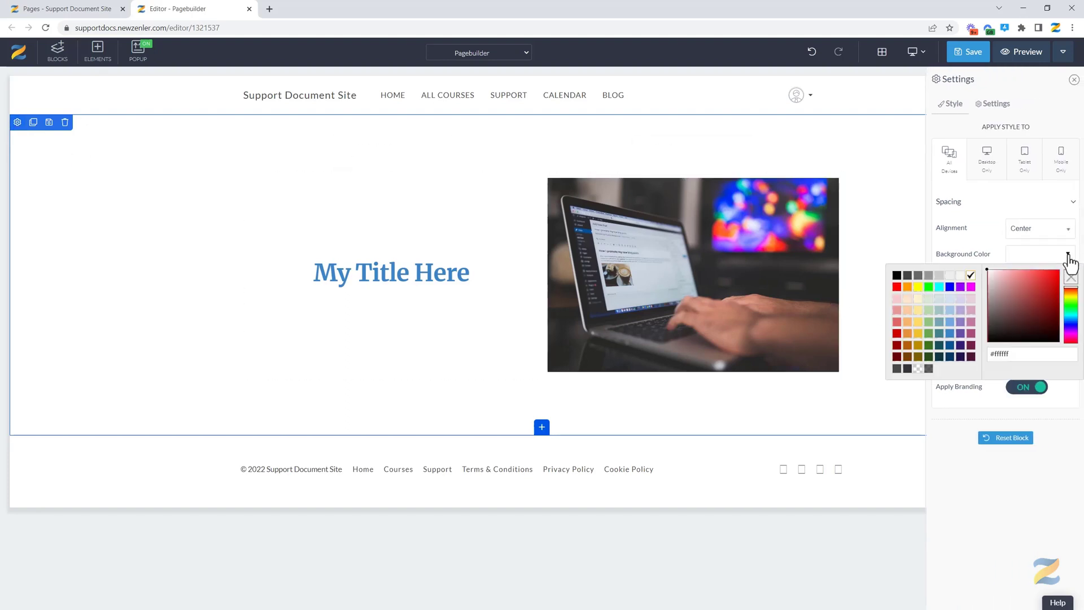
left_click(950, 277)
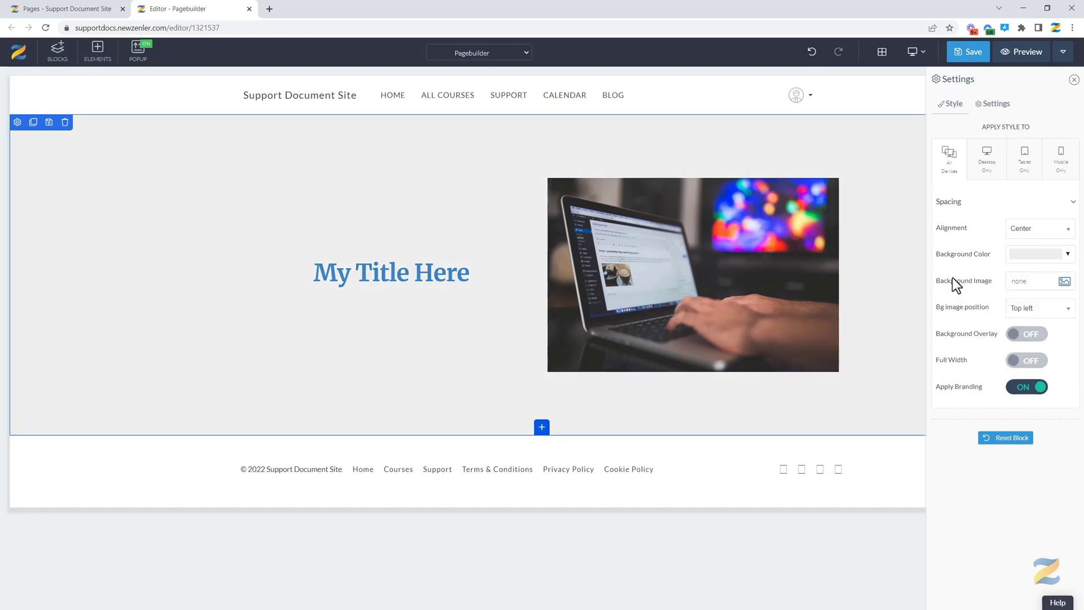
left_click(1065, 282)
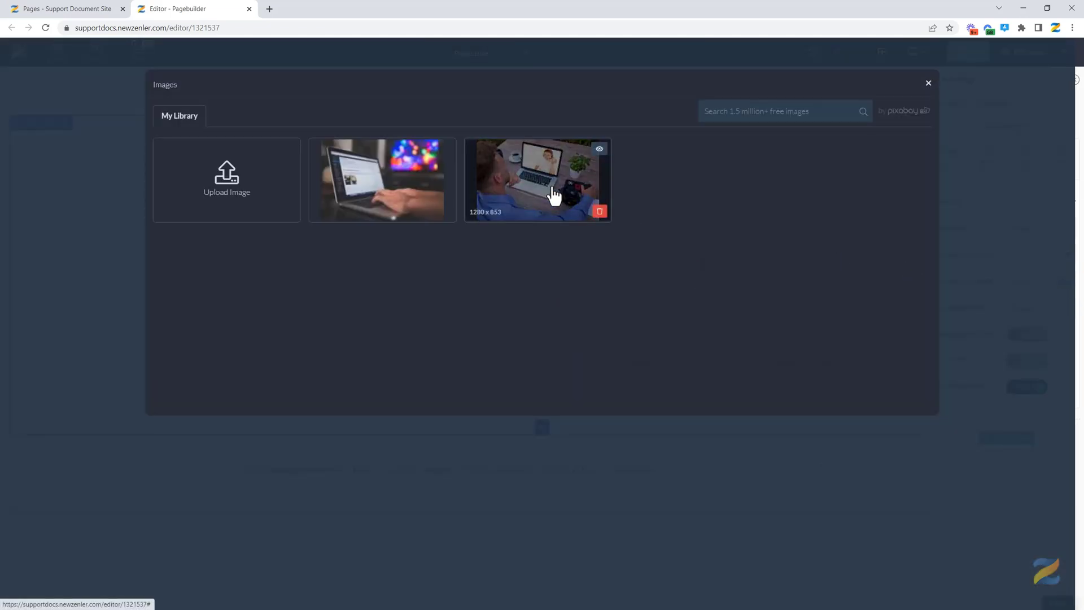
left_click(553, 196)
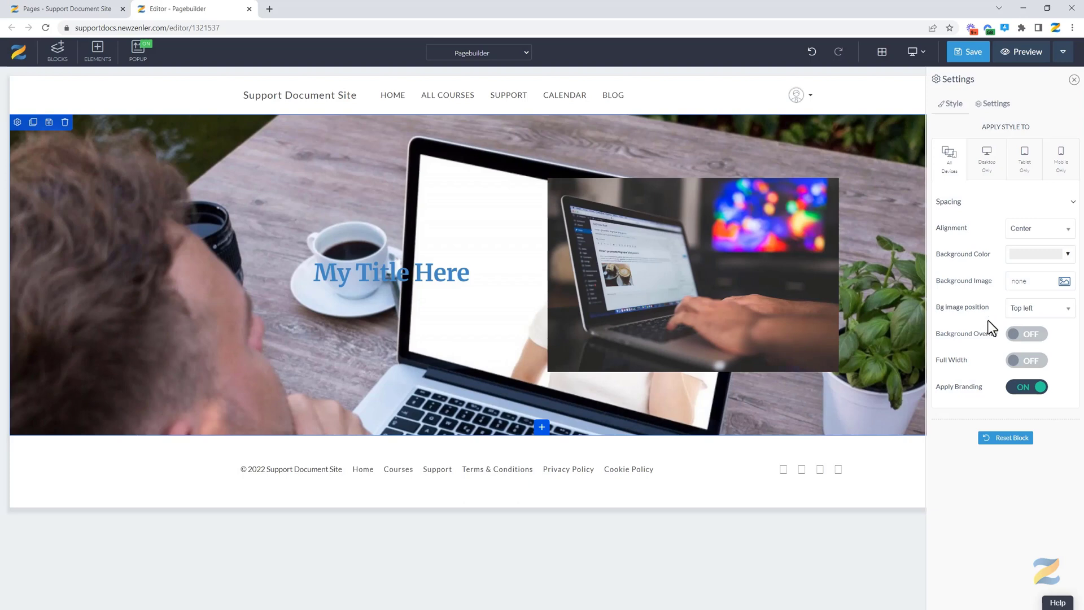
Step: Turn on the block's background overlay with a very light gray color and an opacity of 0.9
left_click(1037, 334)
left_click(1067, 361)
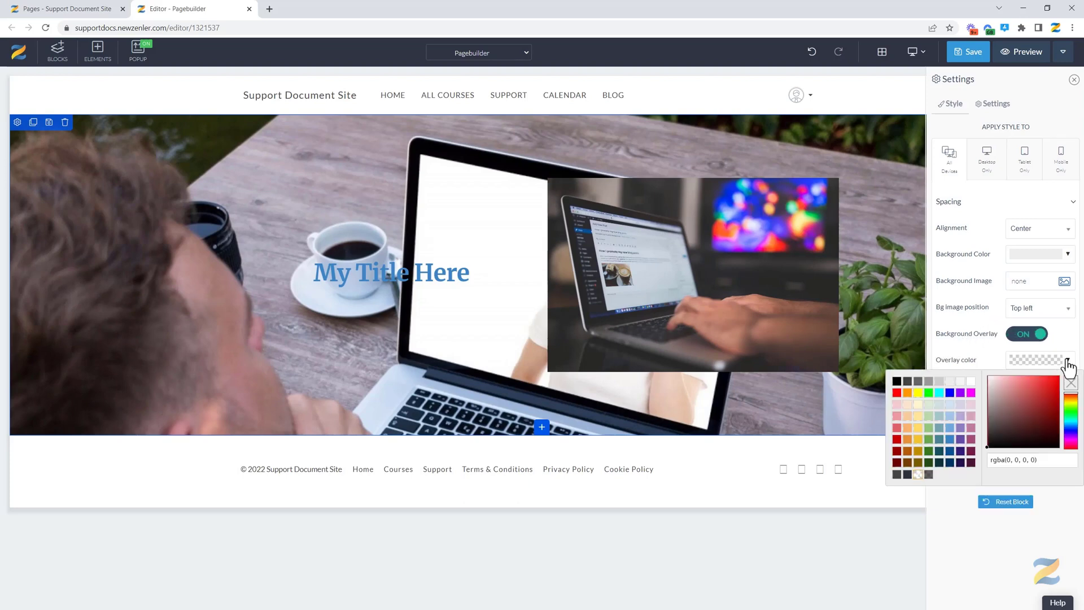
left_click(961, 383)
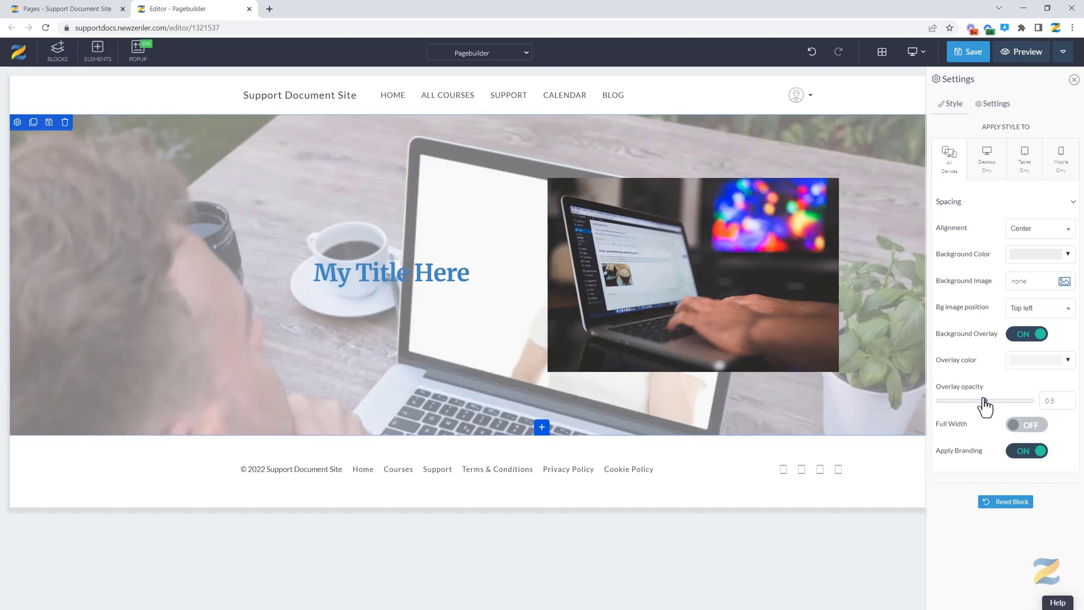
left_click_drag(985, 405, 1019, 406)
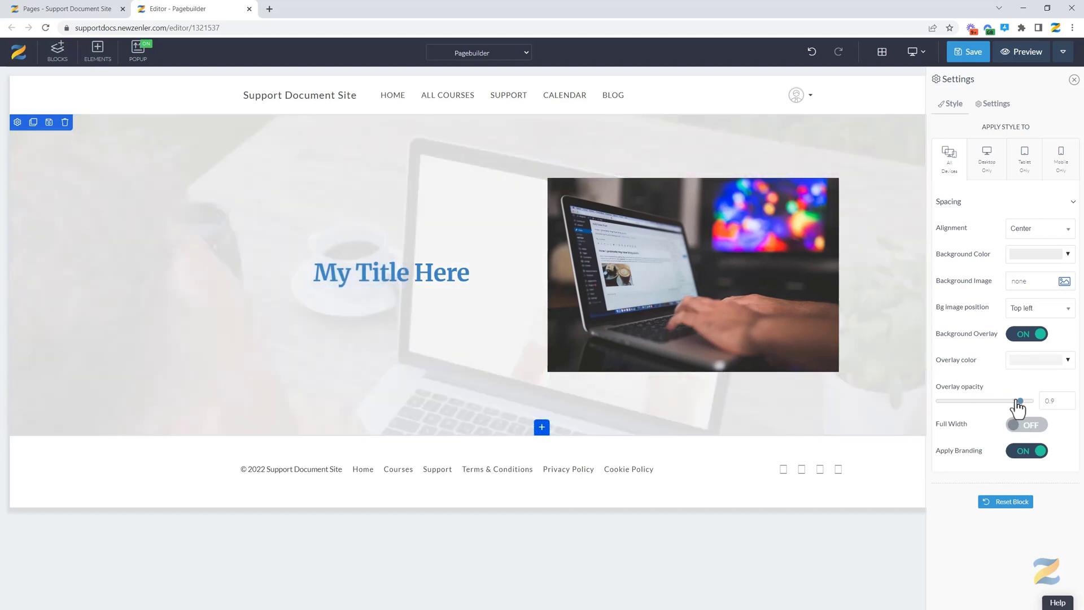
left_click(209, 261)
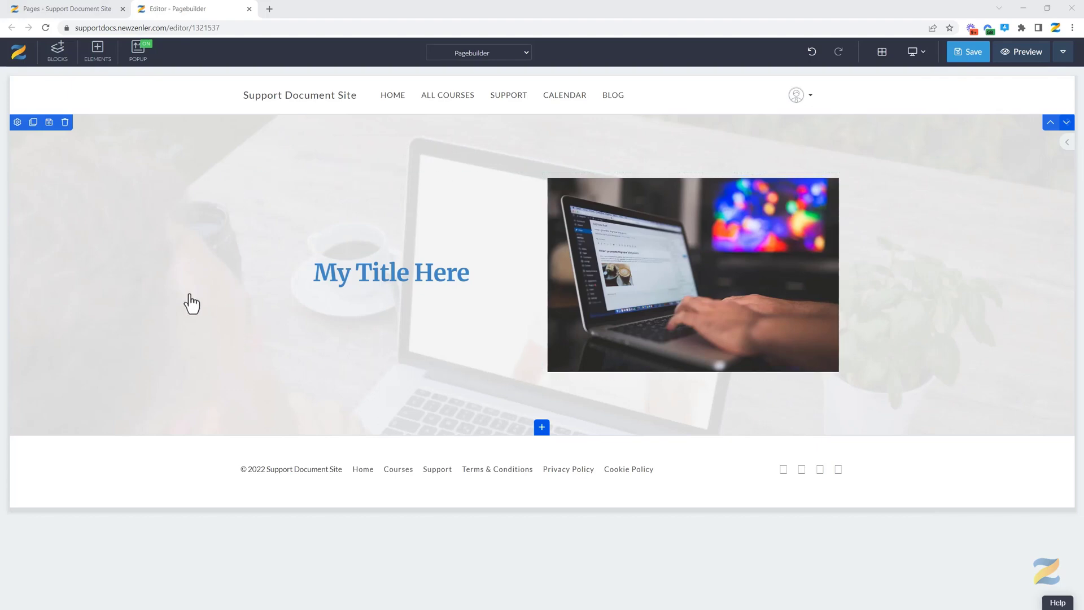
Step: Set the row's vertical alignment to Top and widen its left column to about two-thirds of the row
left_click(250, 305)
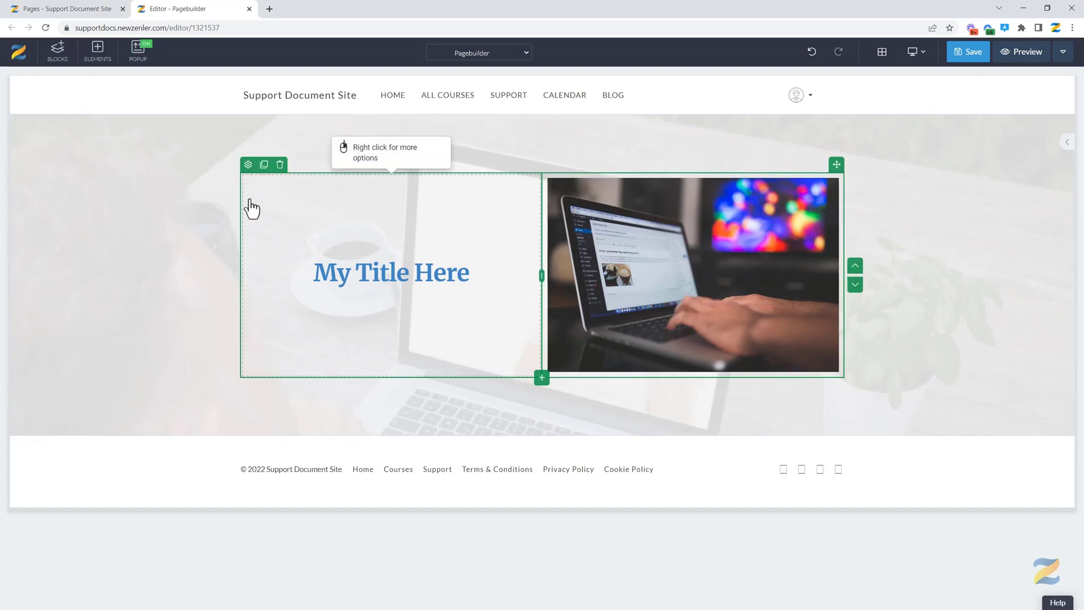
left_click(249, 165)
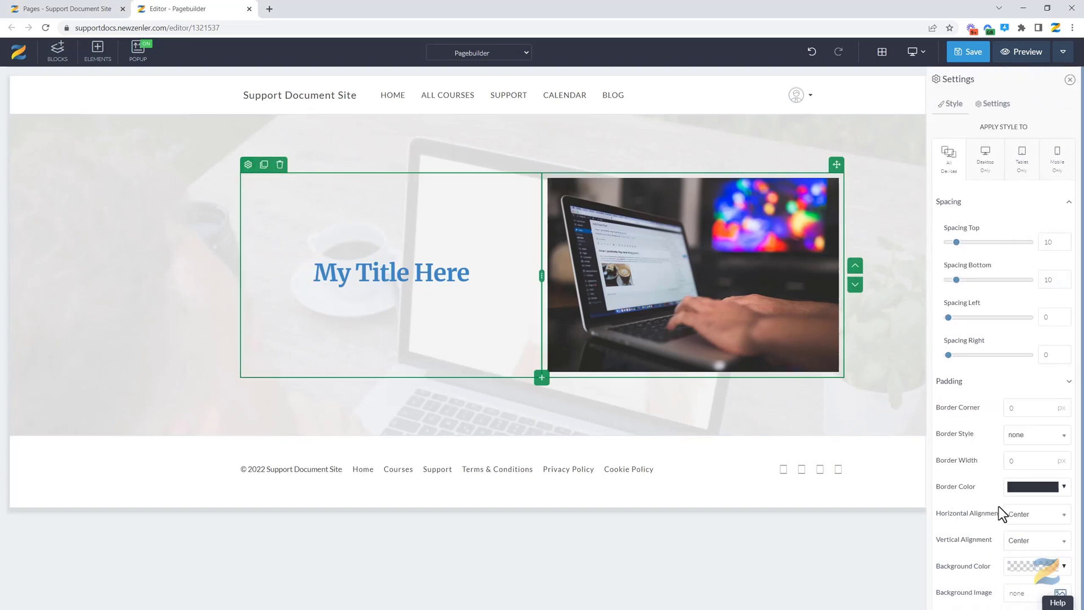
left_click(1026, 543)
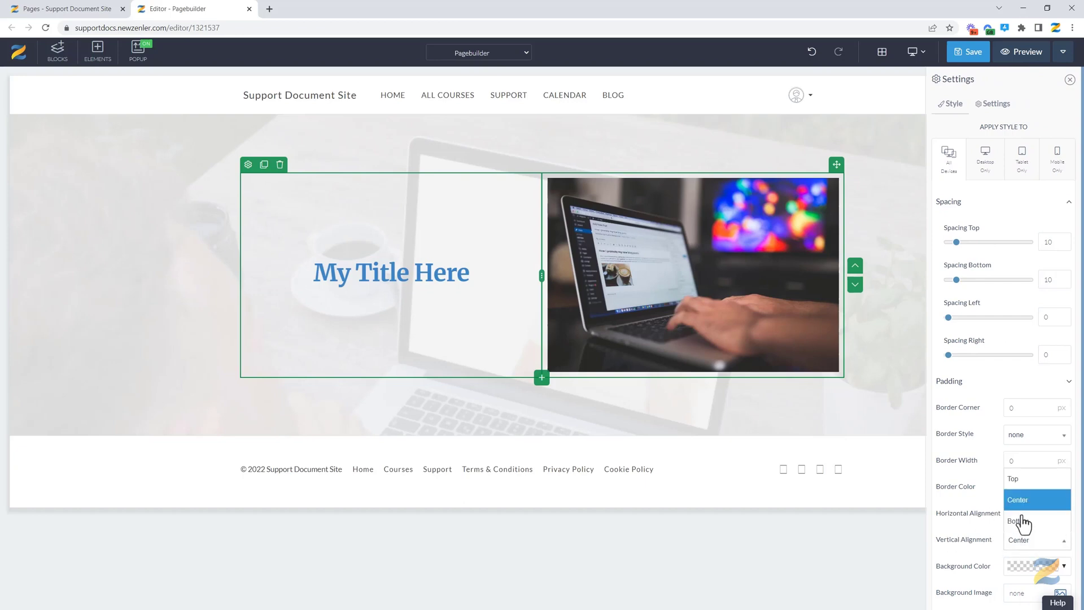
left_click(1027, 487)
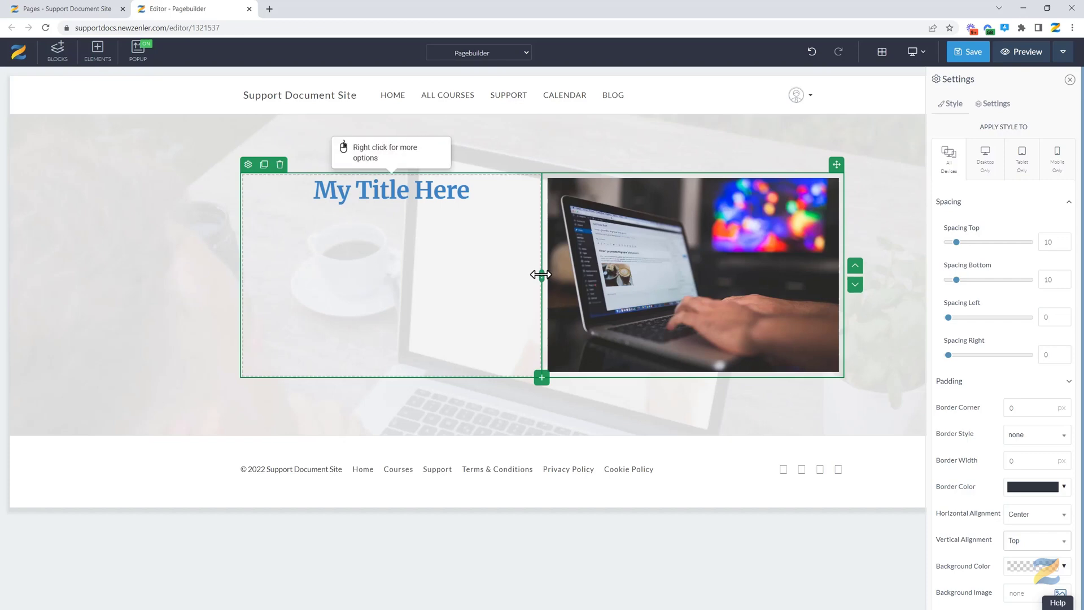
left_click_drag(540, 274, 493, 288)
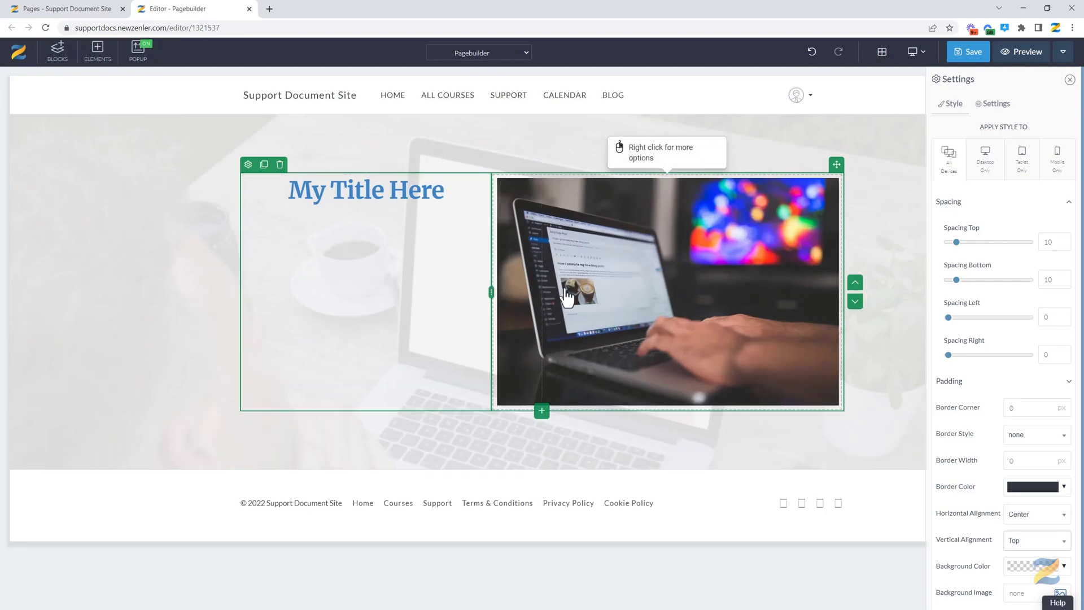
left_click_drag(617, 290, 618, 291)
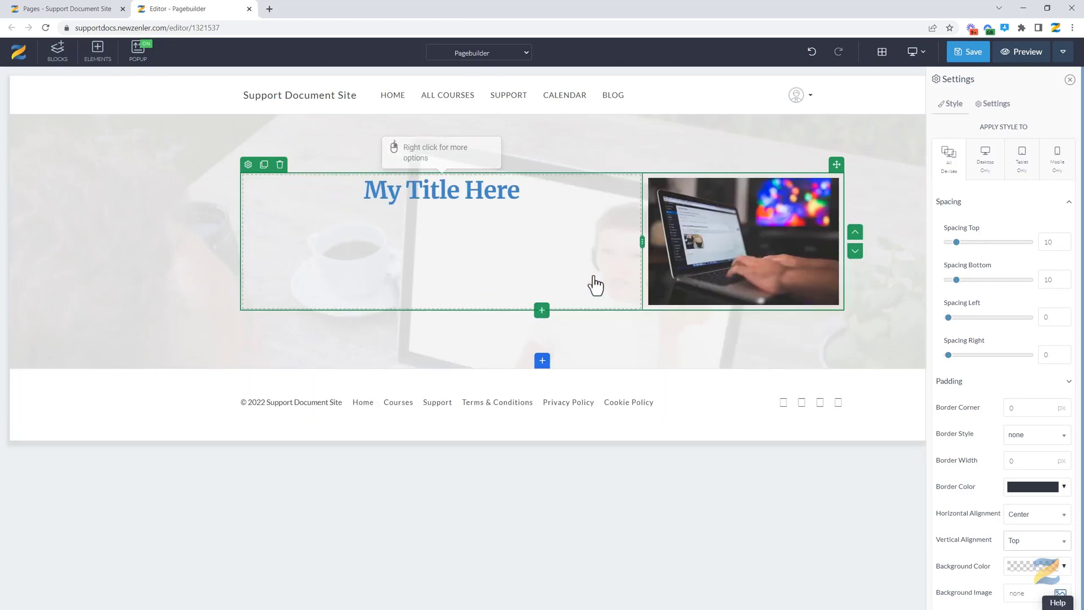
Step: Add a regular paragraph text element below the "My Title Here" heading
left_click(481, 204)
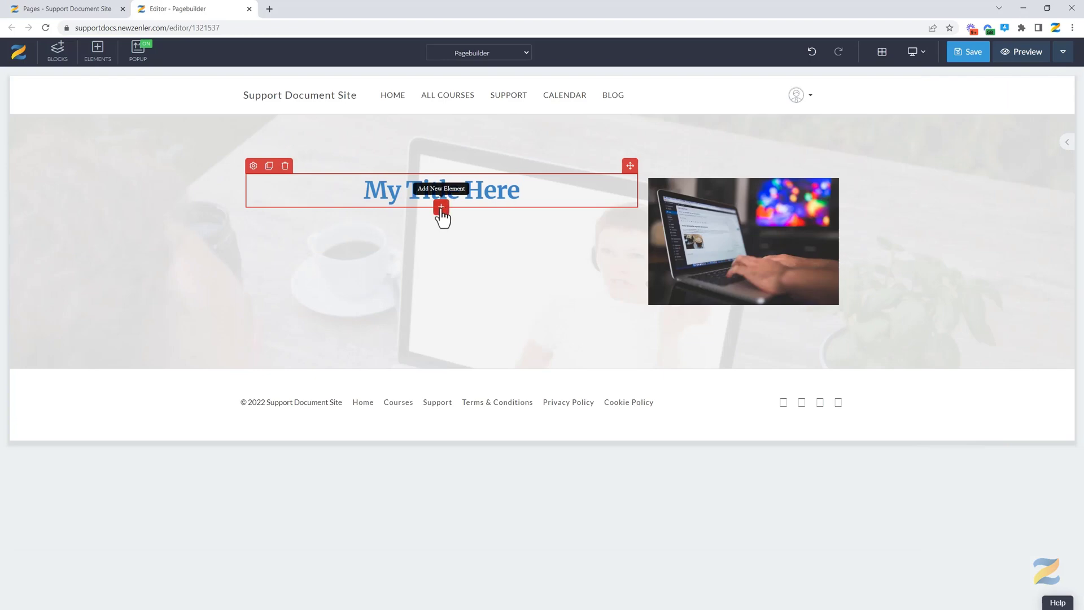
left_click(441, 207)
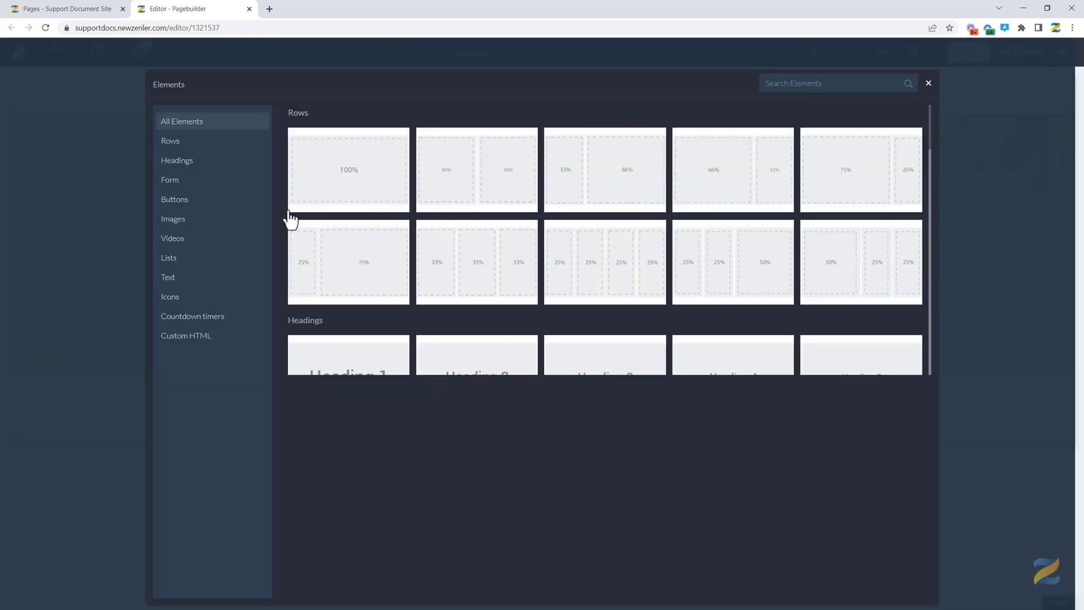
left_click(203, 276)
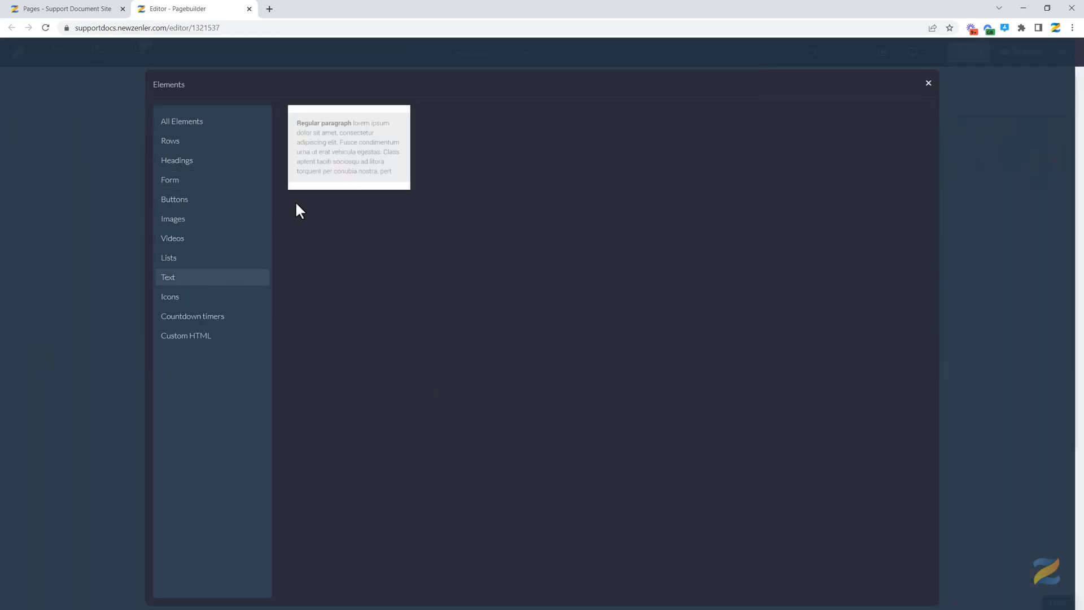
left_click(312, 173)
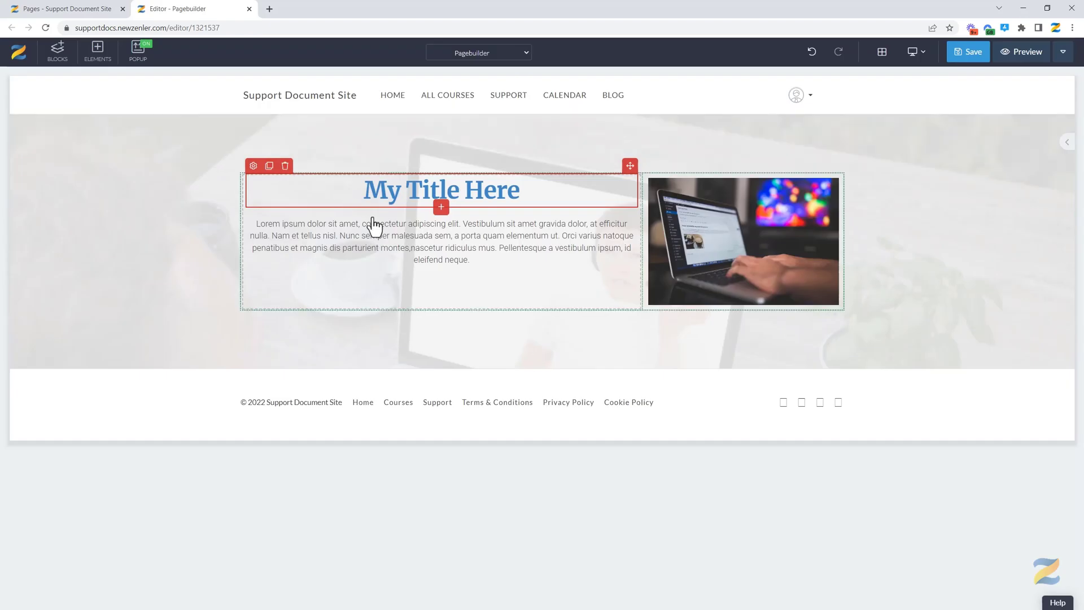
Step: Set the paragraph's alignment to Left and its font style to Regular
left_click(387, 242)
left_click(253, 210)
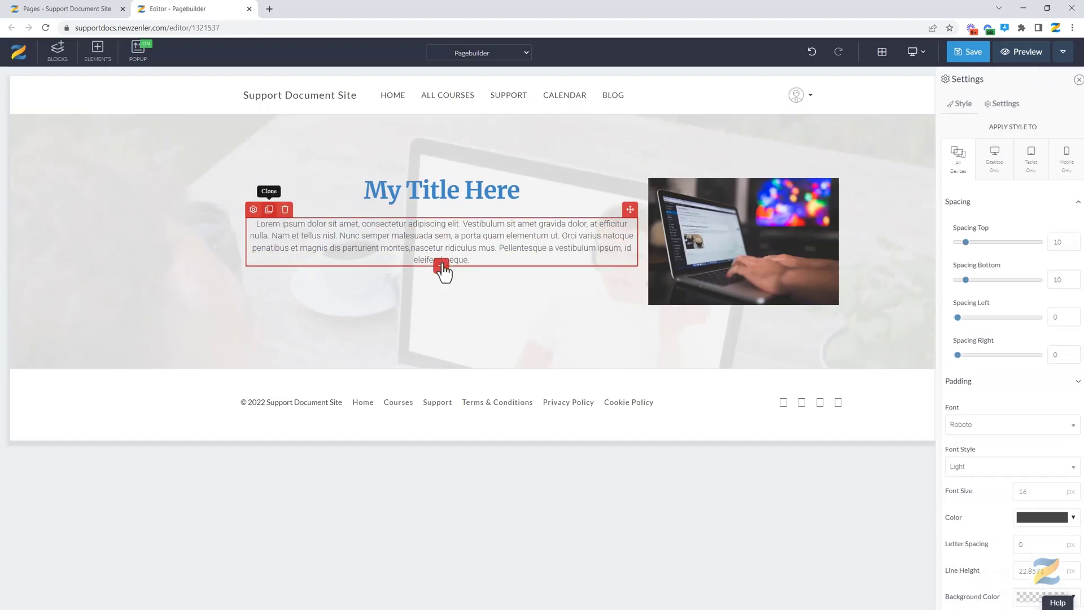
scroll(978, 544, "down", 2)
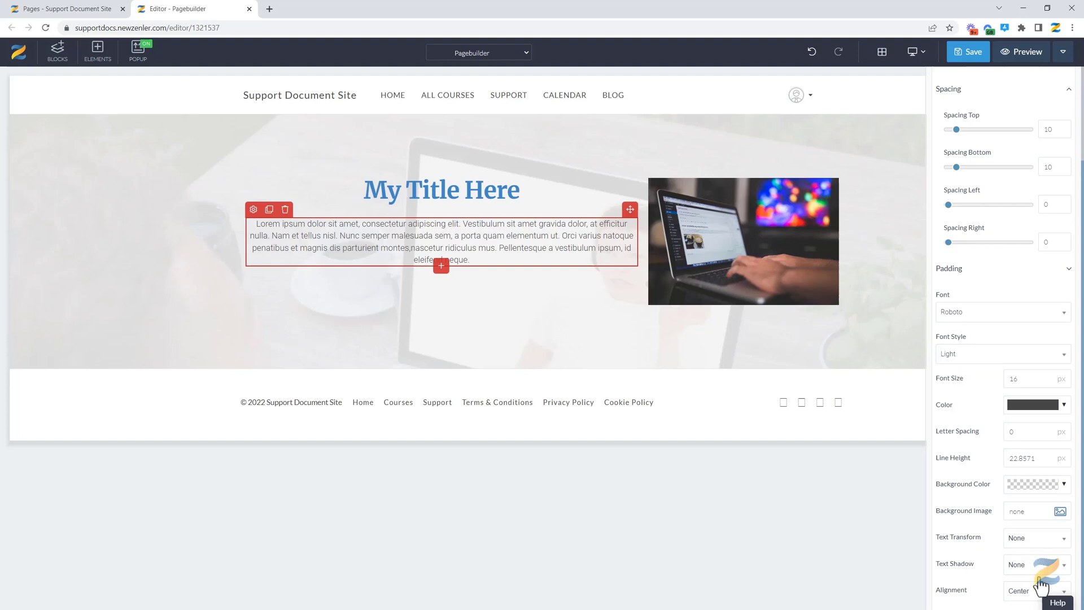
left_click(1021, 590)
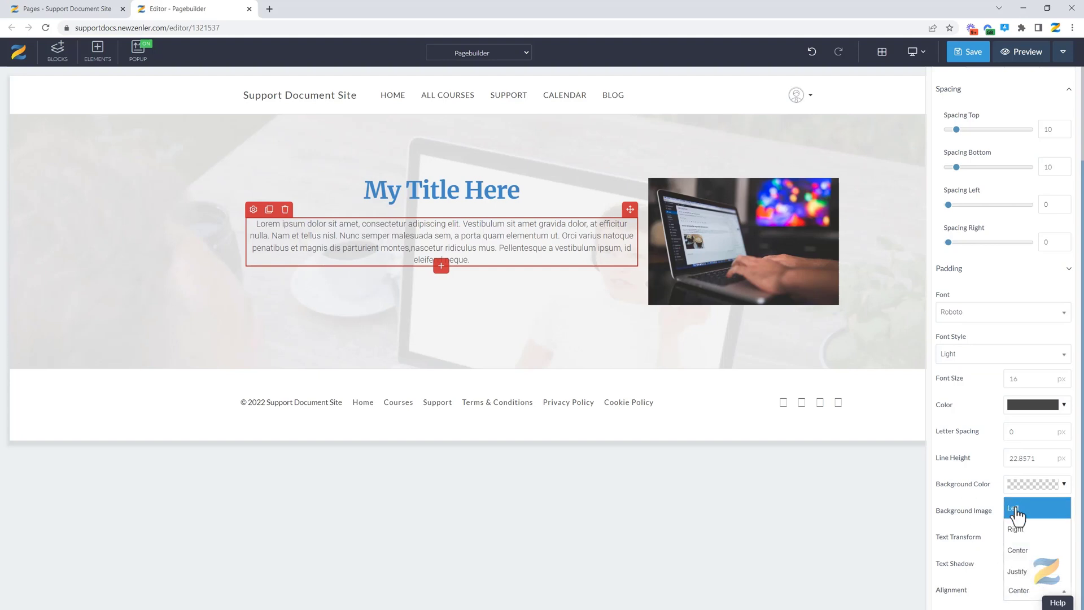
left_click(1016, 510)
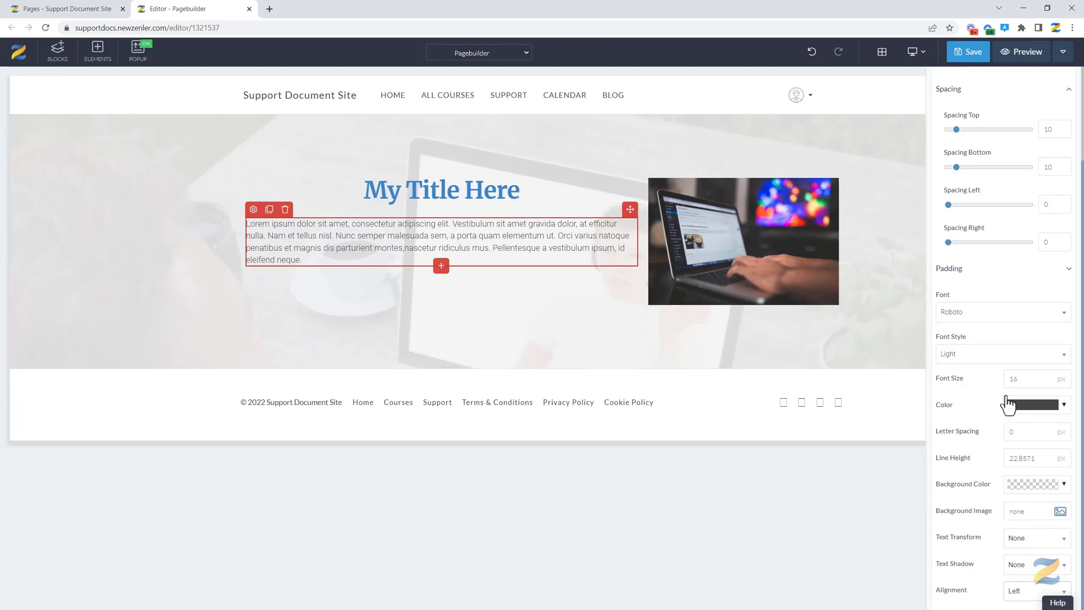
left_click(1000, 359)
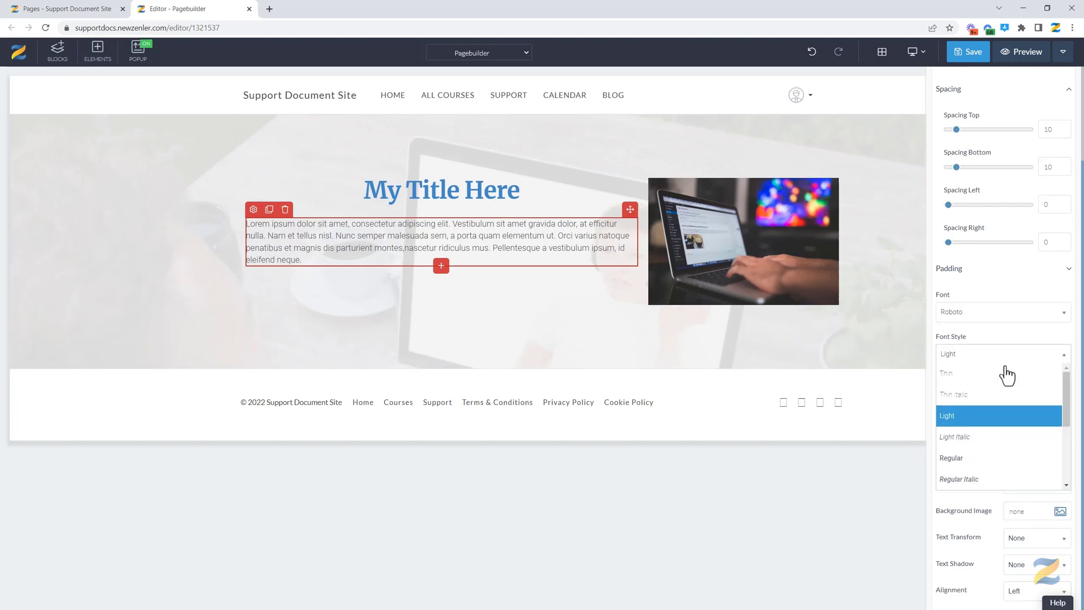
left_click(978, 460)
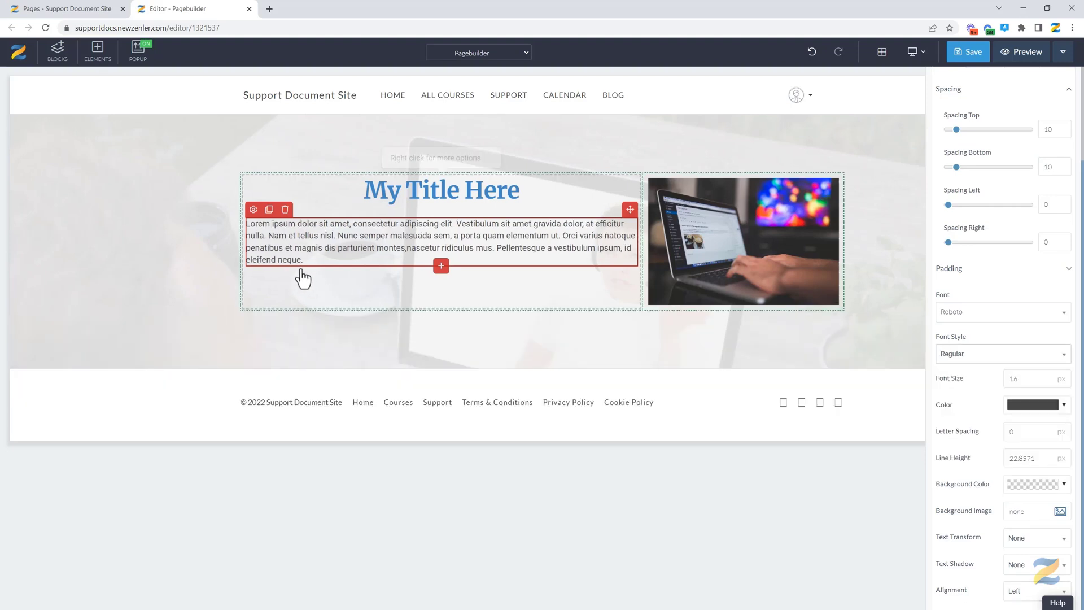
Step: Set the paragraph's font size to 18 px and add a button element below it
left_click_drag(1020, 378, 1007, 380)
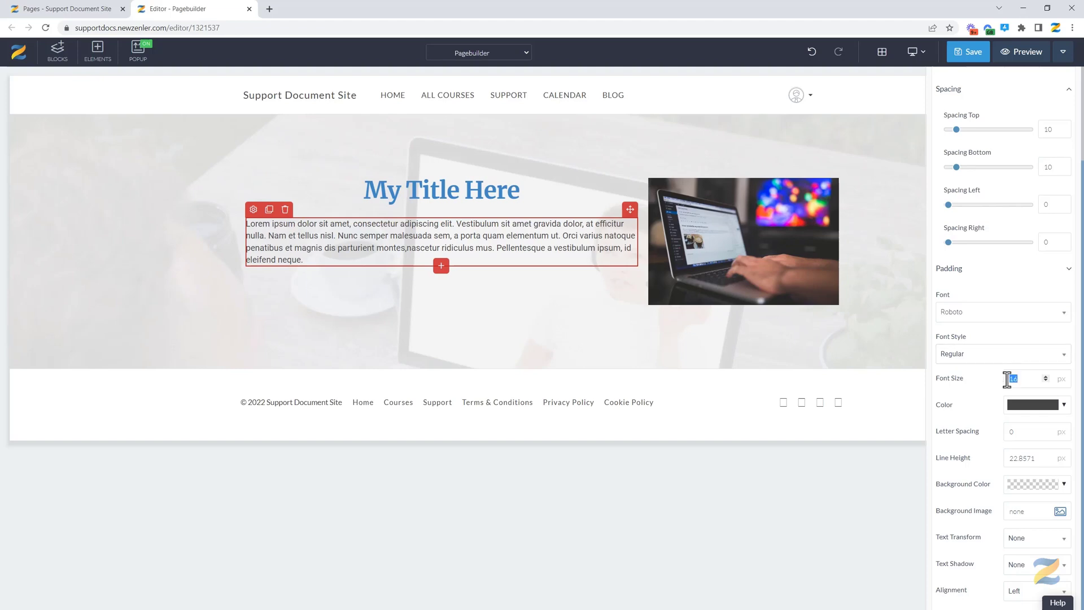
type("18")
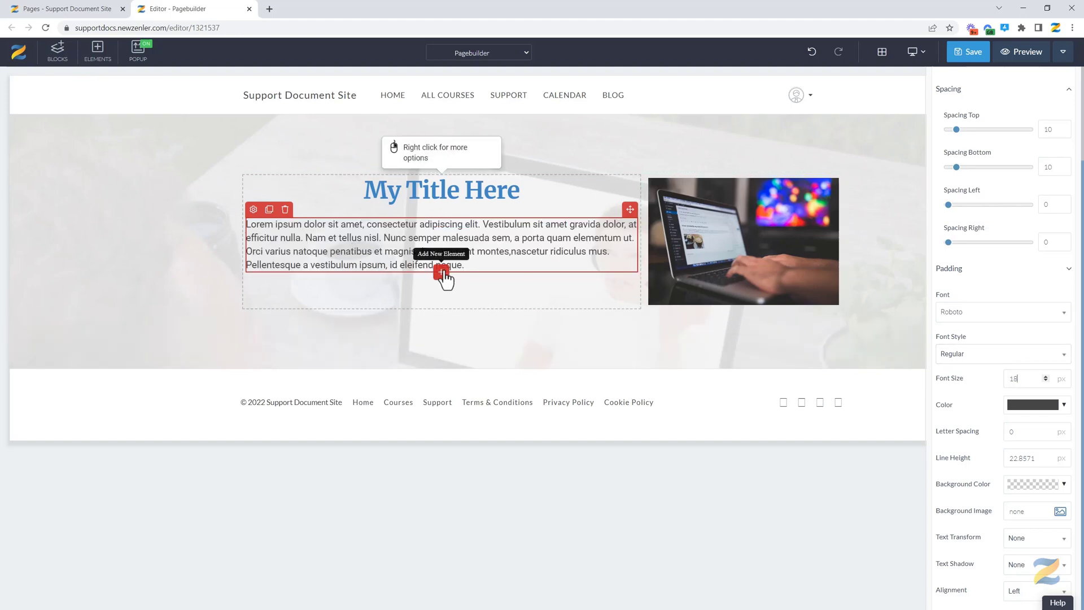
left_click(442, 274)
left_click(174, 209)
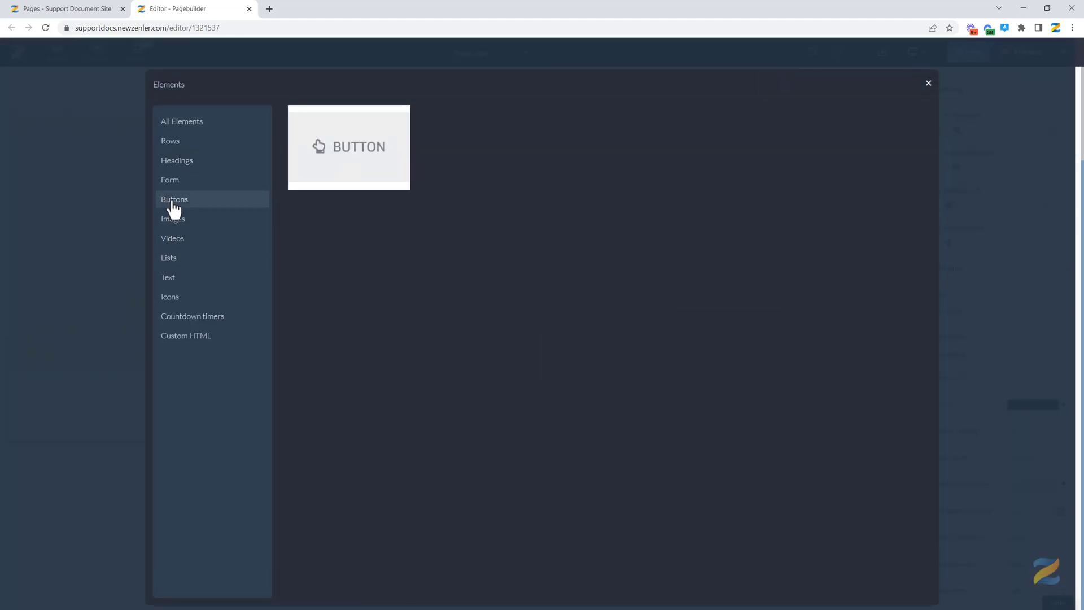
left_click(343, 145)
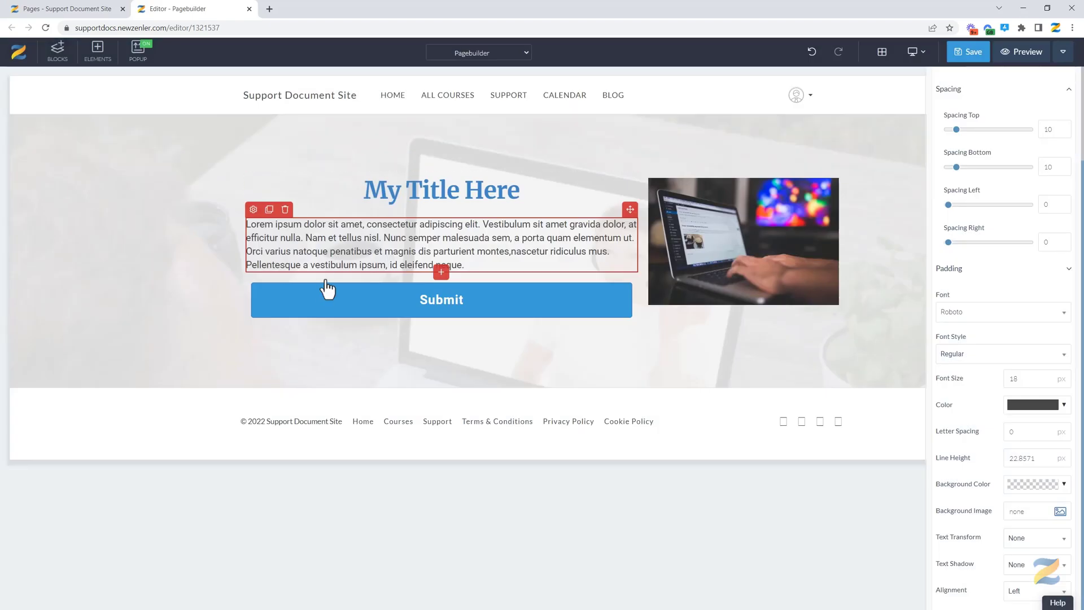
Step: Apply the Rounded Button design to the Submit button
left_click(315, 307)
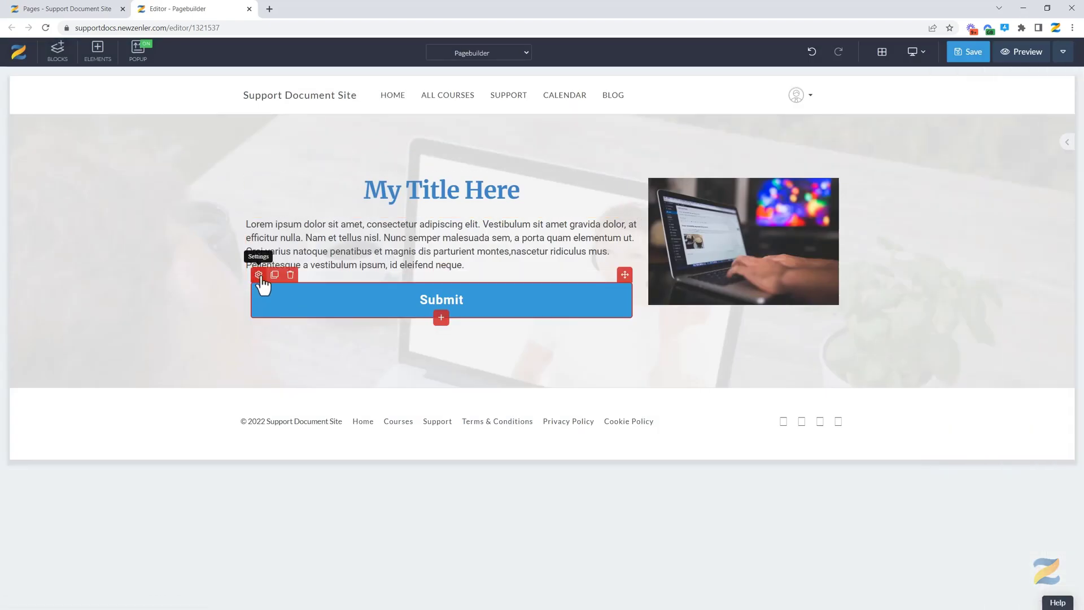
left_click(259, 275)
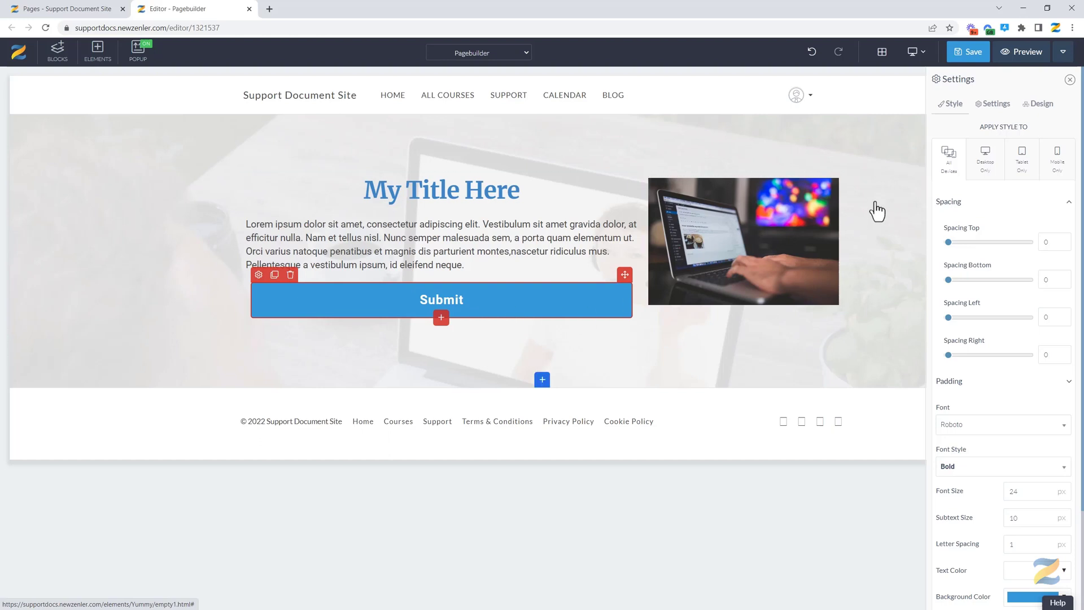
left_click(1043, 108)
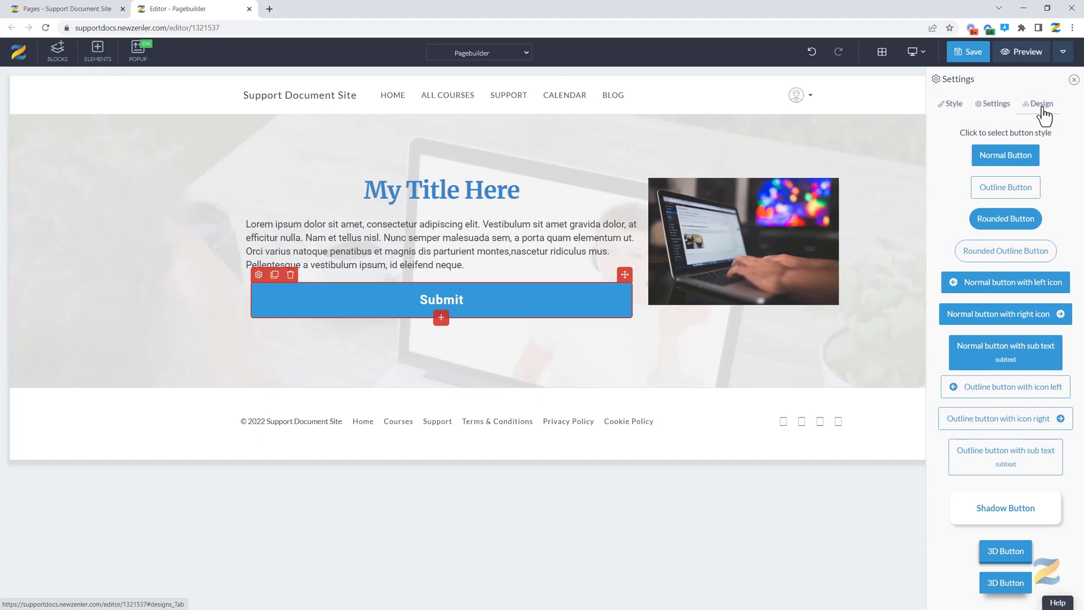
left_click(1001, 228)
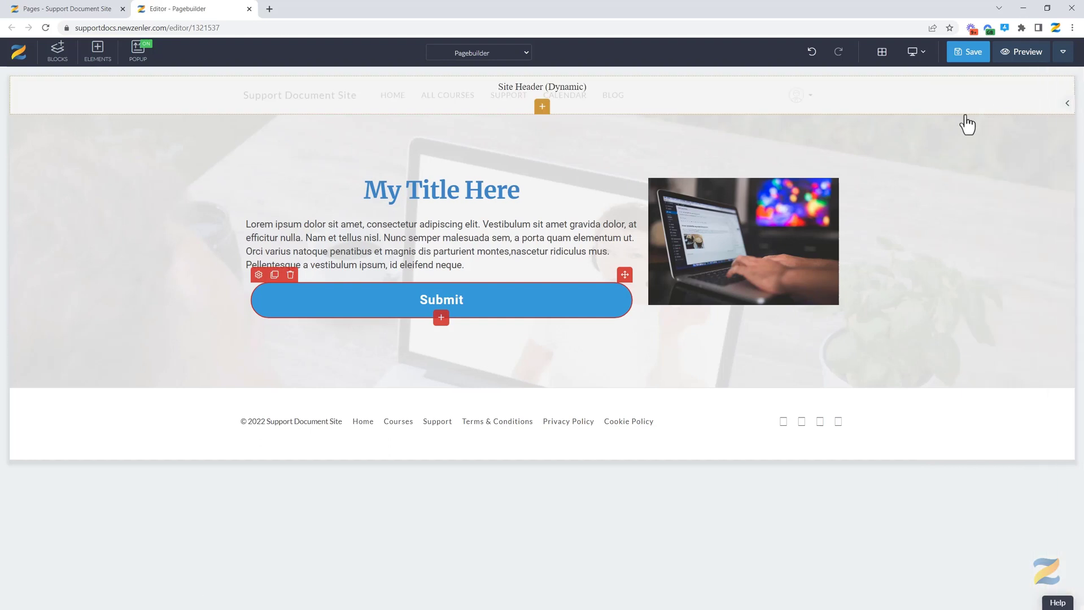
Step: Set the button's text to "Zenler is great" and its sub text to "for page design"
left_click(259, 276)
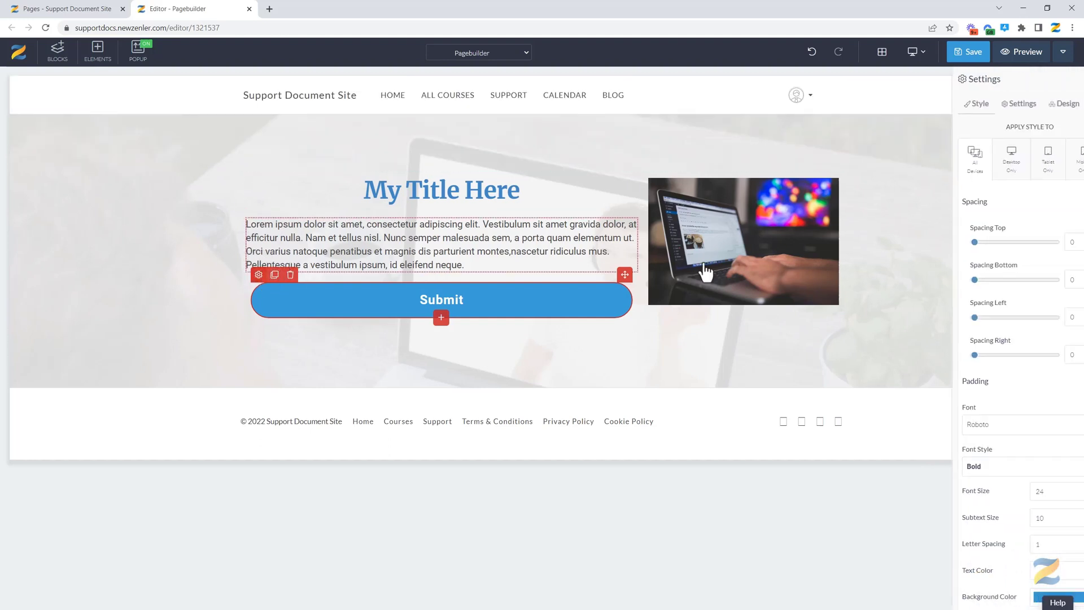
left_click(997, 105)
left_click_drag(1031, 133, 1007, 133)
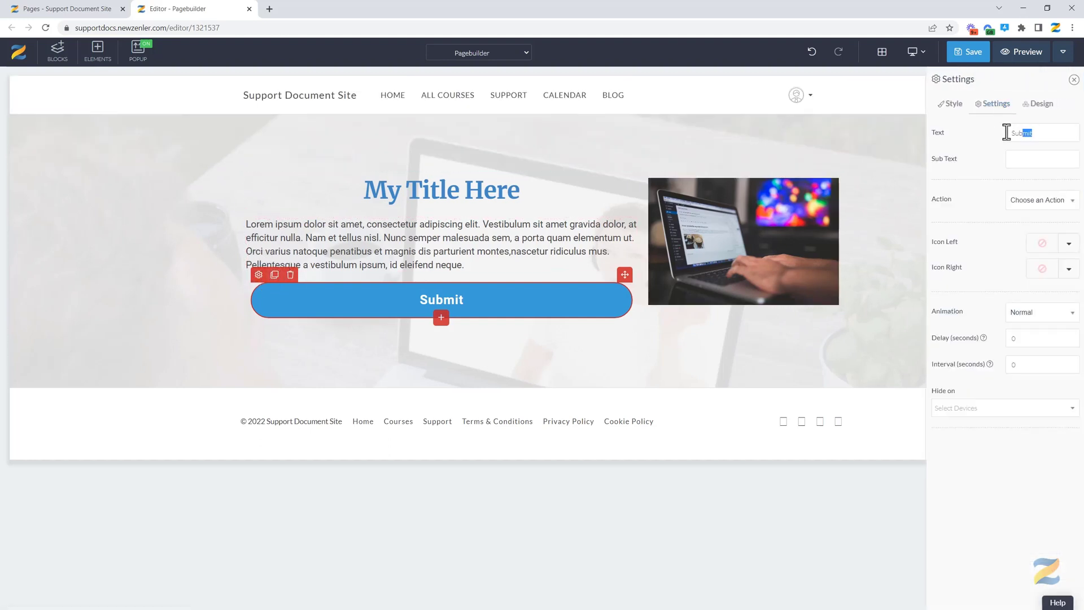
type("Zenl")
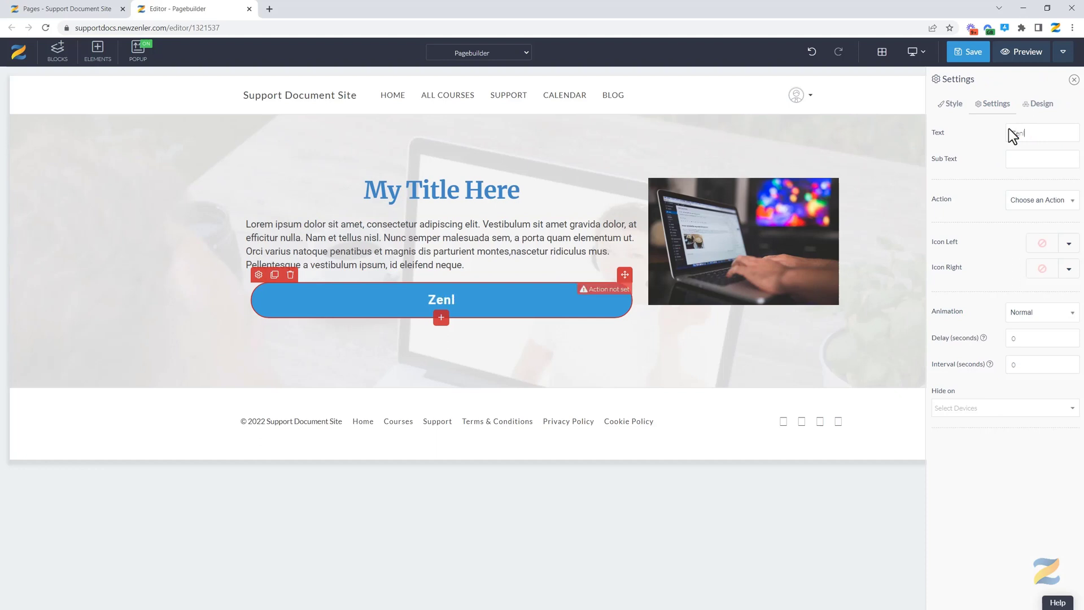
type("er is great")
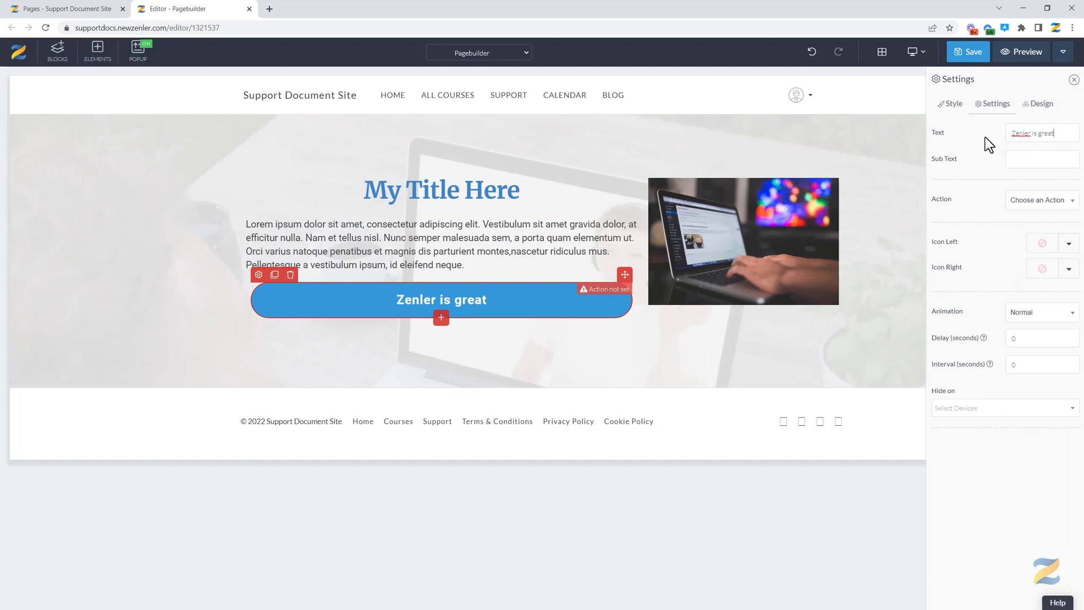
left_click(1036, 203)
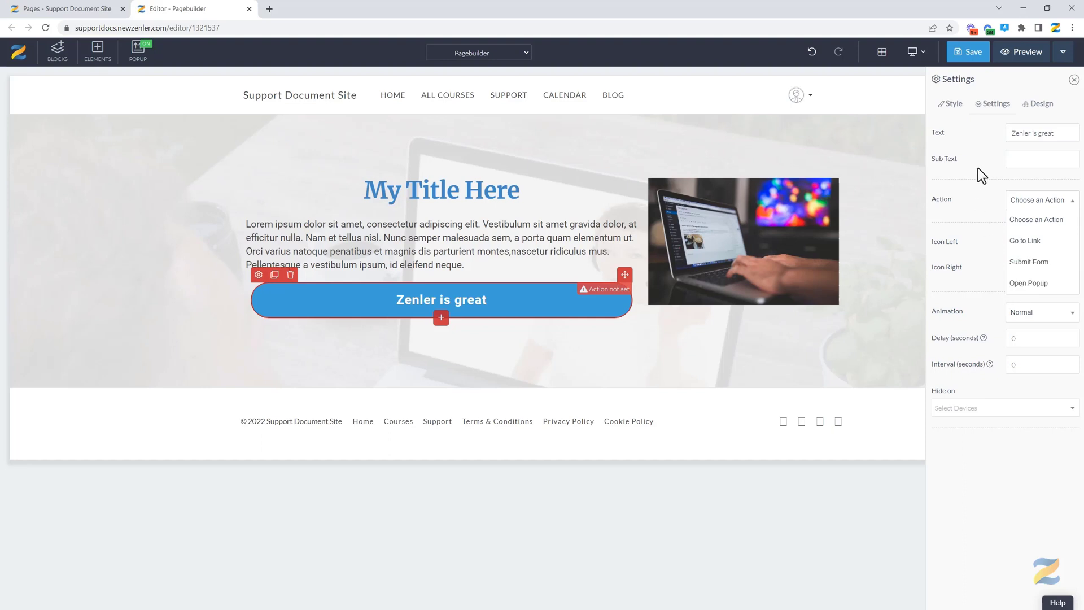
left_click(1021, 160)
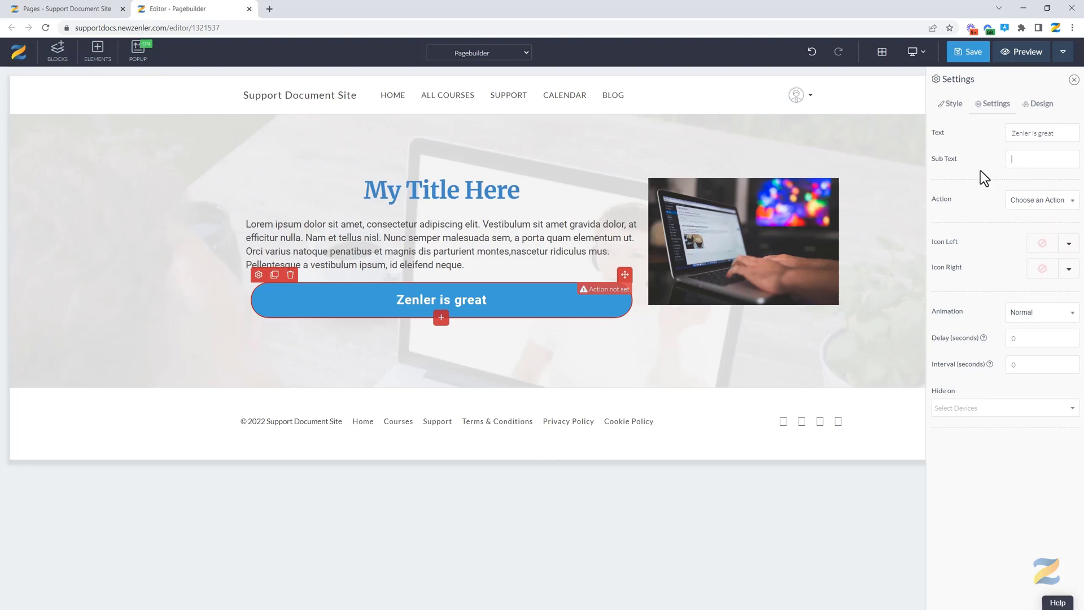
type("for")
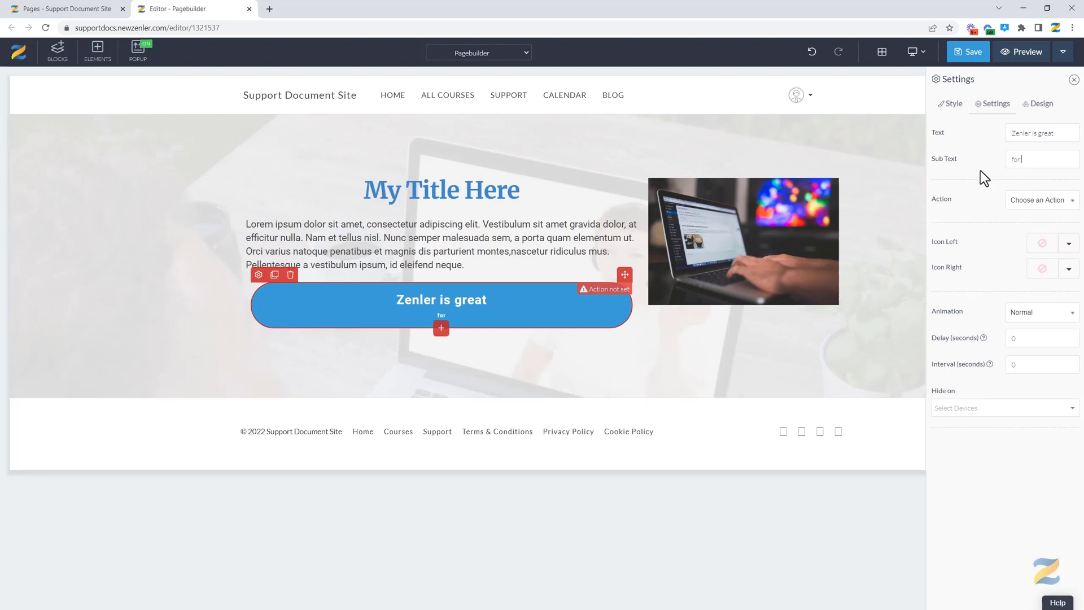
type(" page design")
Step: Set the button's subtext size to 14 px and its font size to 35 px
left_click(952, 105)
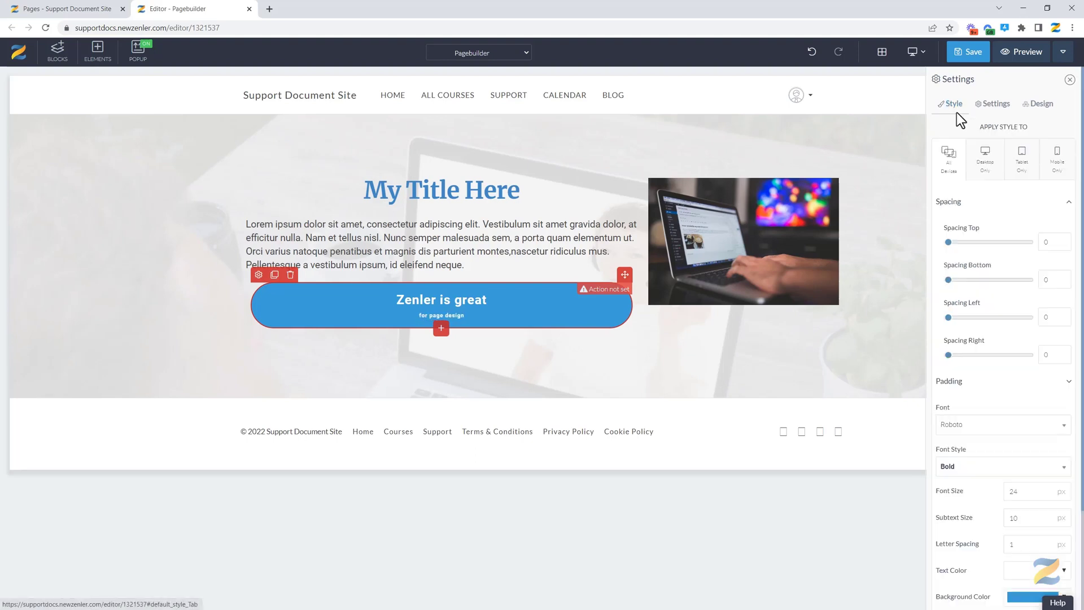
scroll(963, 424, "down", 2)
scroll(962, 423, "down", 1)
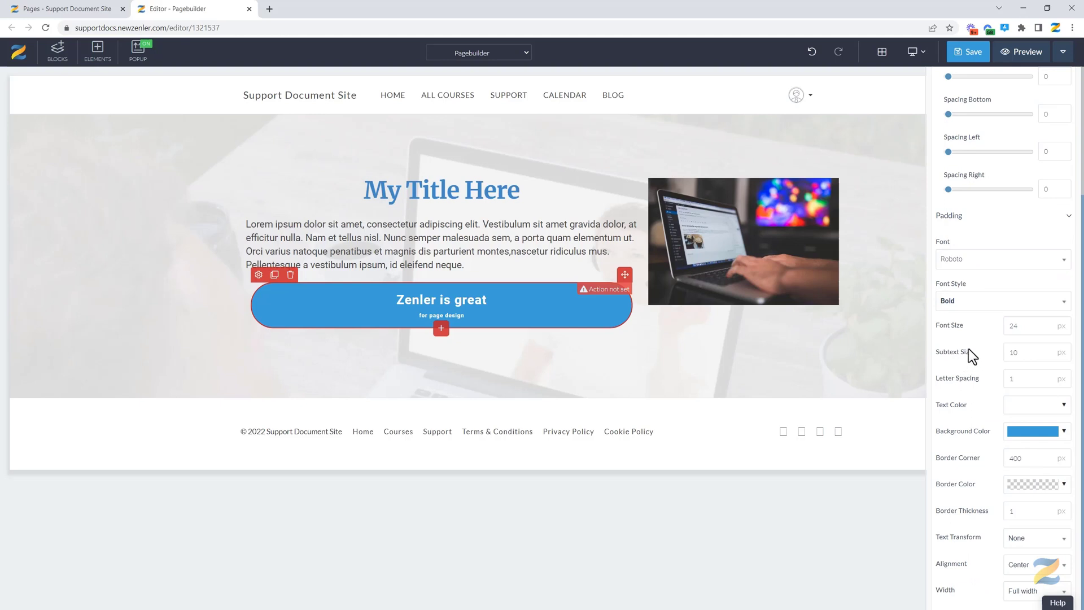
left_click_drag(1023, 353, 1003, 353)
type("14")
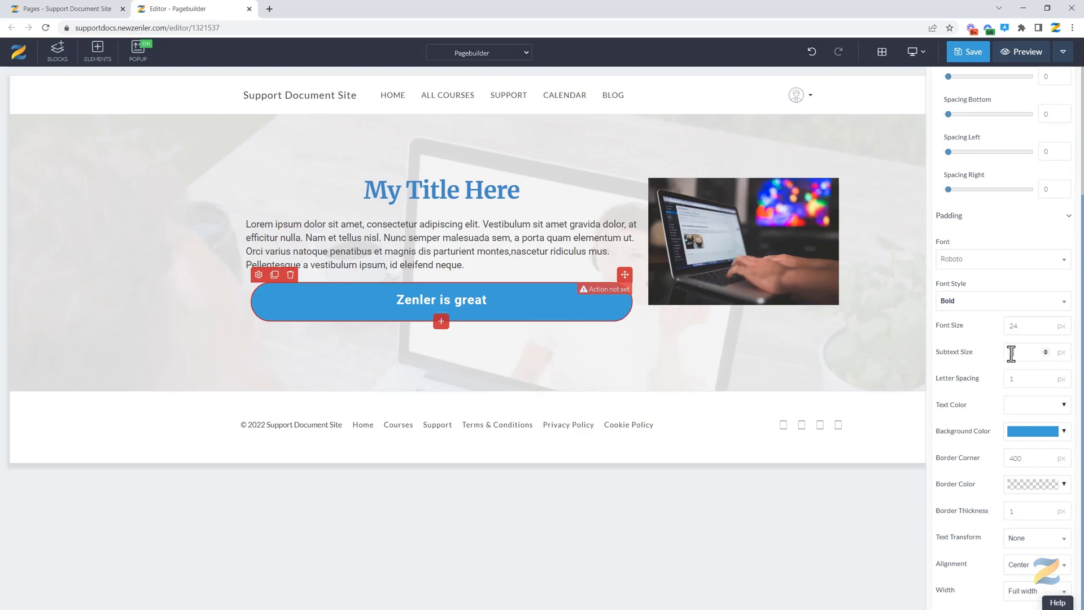
left_click_drag(1021, 326, 1004, 327)
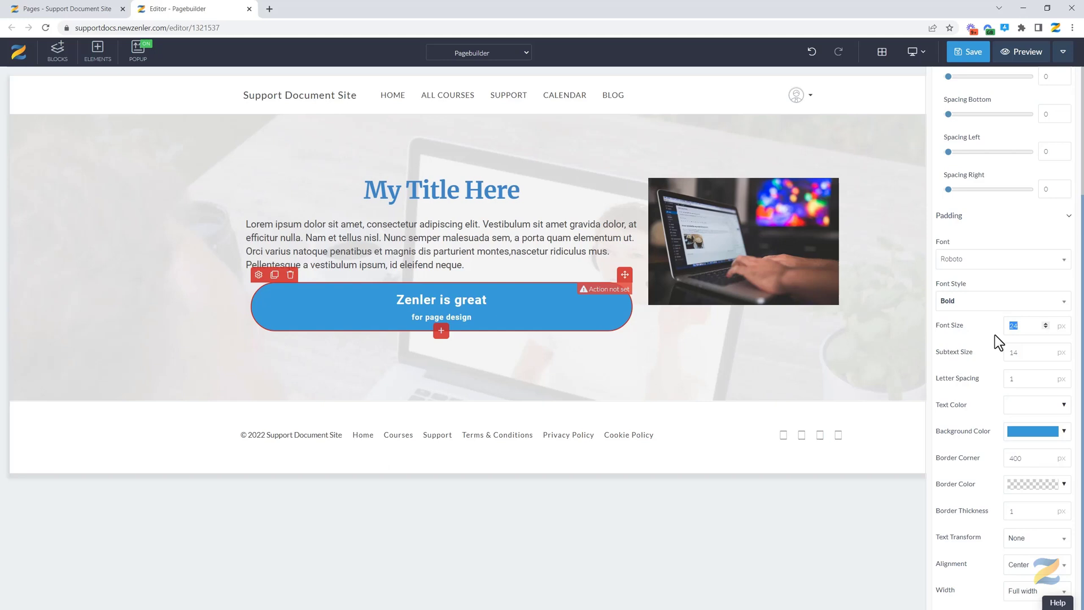
type("35")
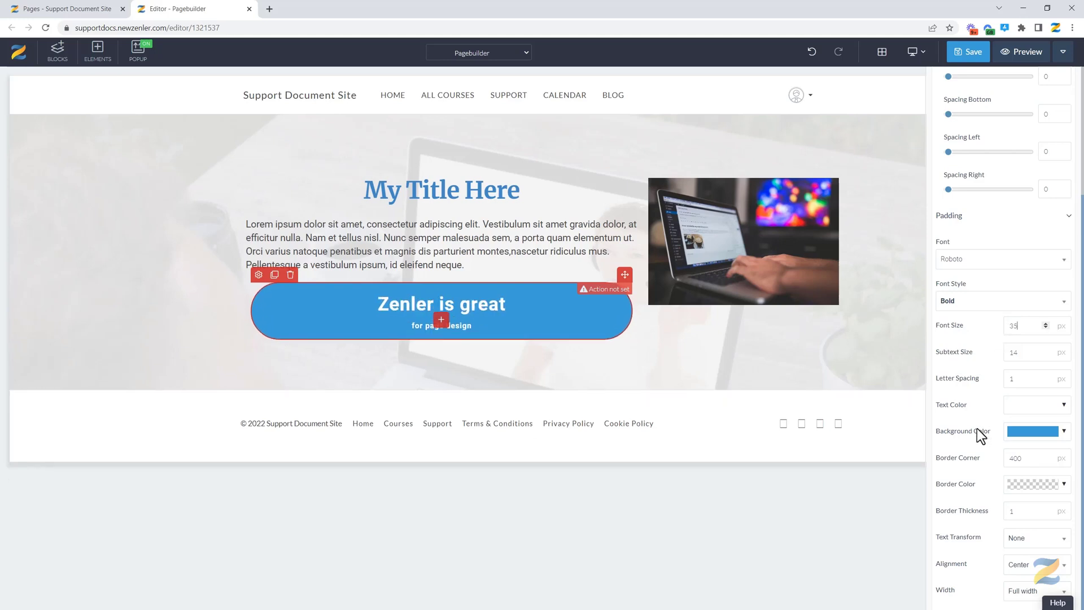
Step: Give the button an orange background color and set its font size to 20 px
left_click(1064, 431)
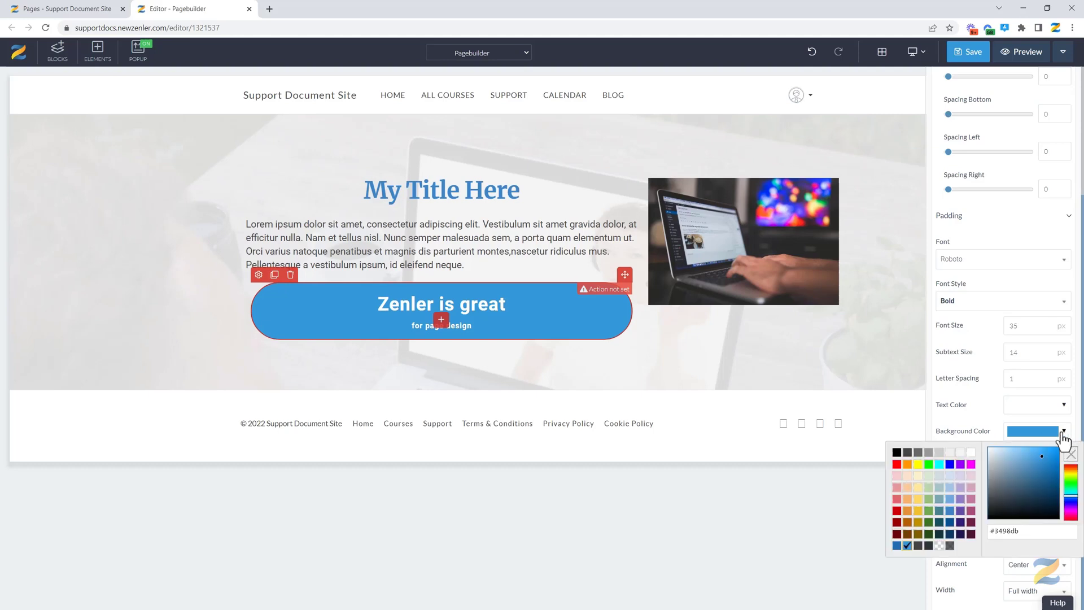
left_click(907, 465)
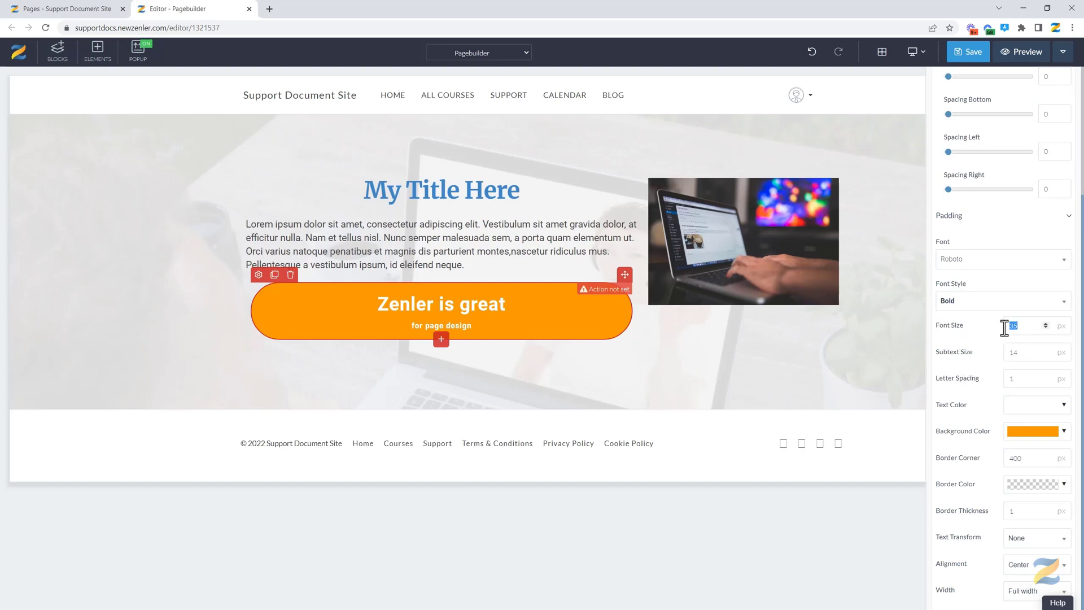
type("20")
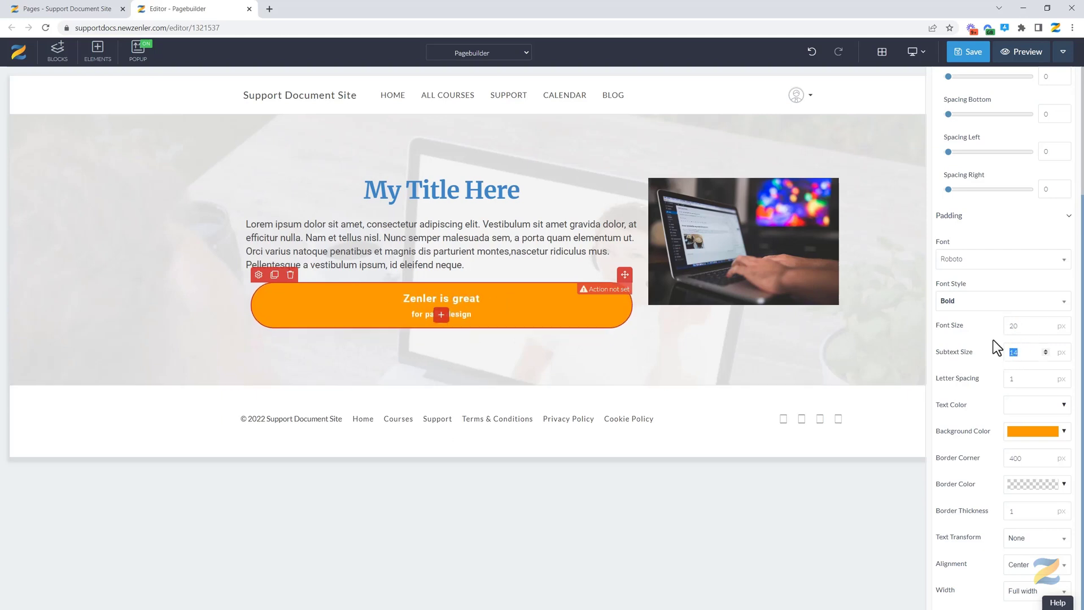
Step: Set the button's width to Normal and its padding to 8 top and bottom, 87 left and 90 right
left_click(1016, 595)
left_click(1011, 563)
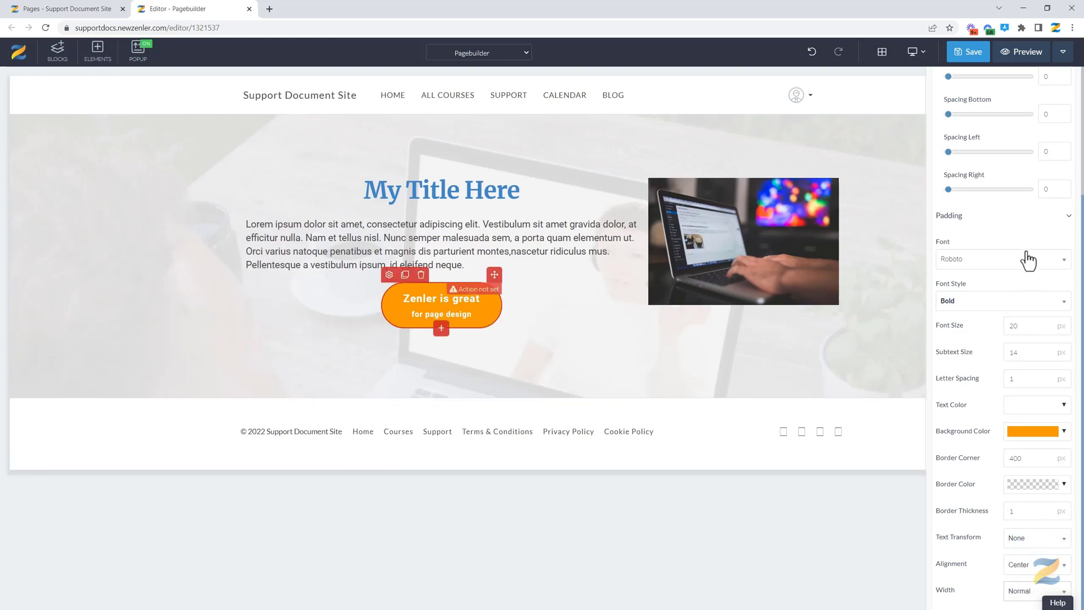
left_click(1069, 216)
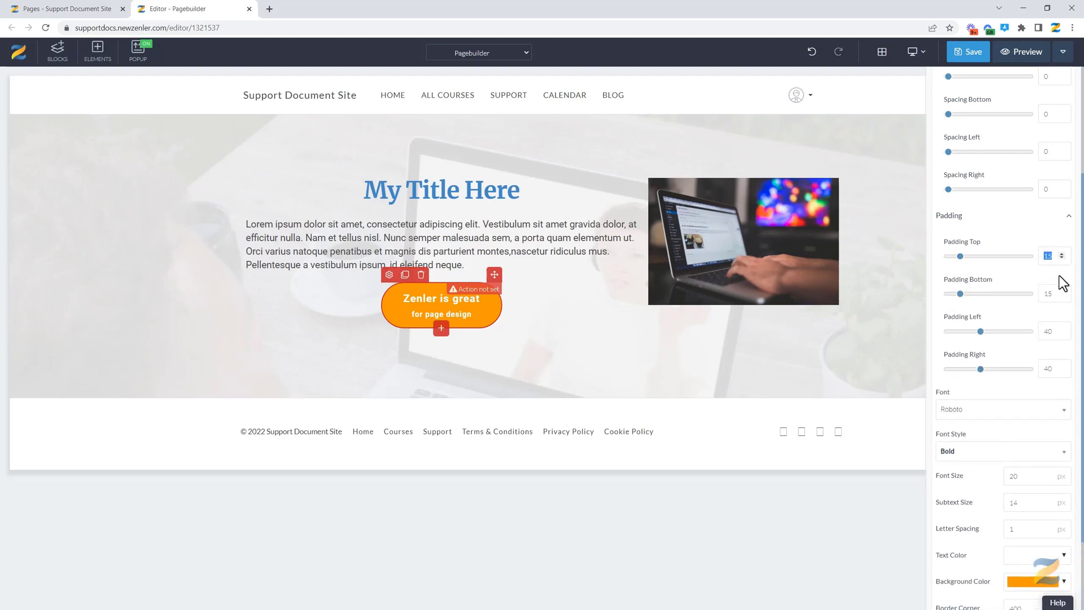
type("8")
double_click(1046, 294)
type("8")
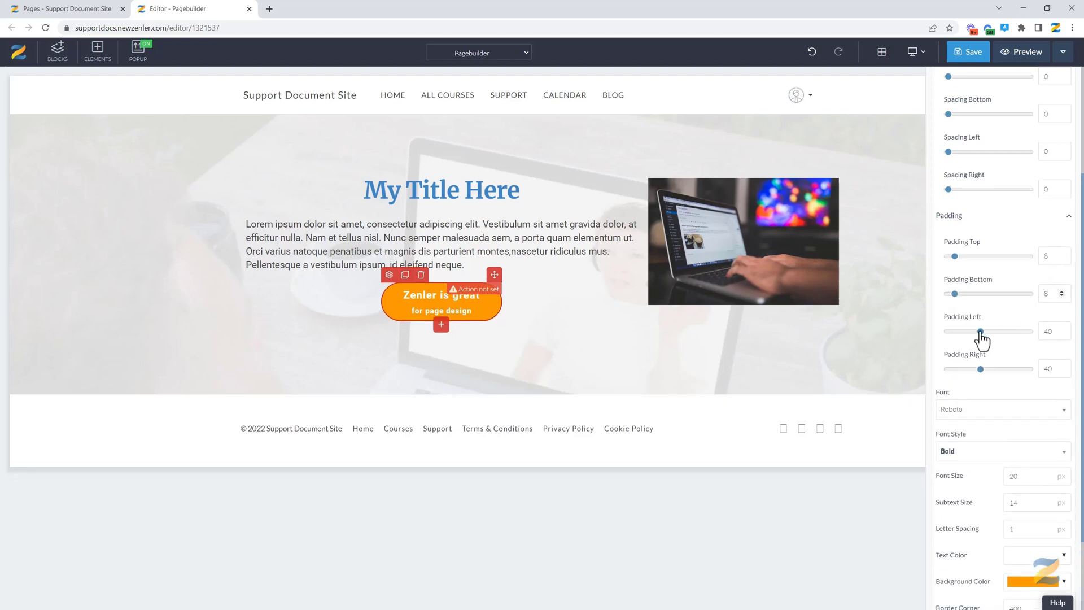
left_click_drag(981, 332, 1017, 332)
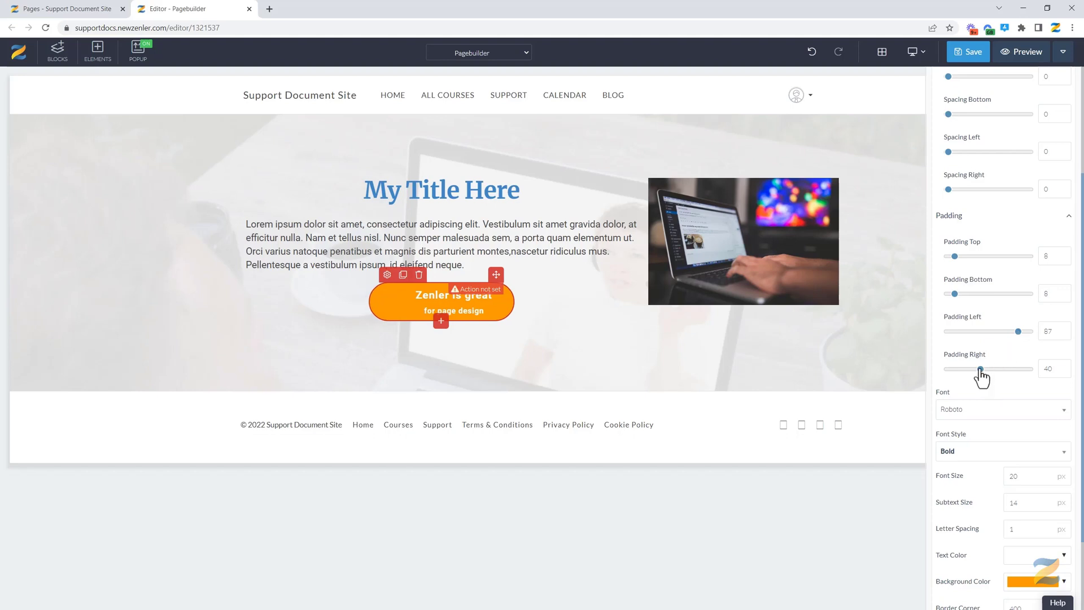
left_click_drag(981, 370, 1020, 369)
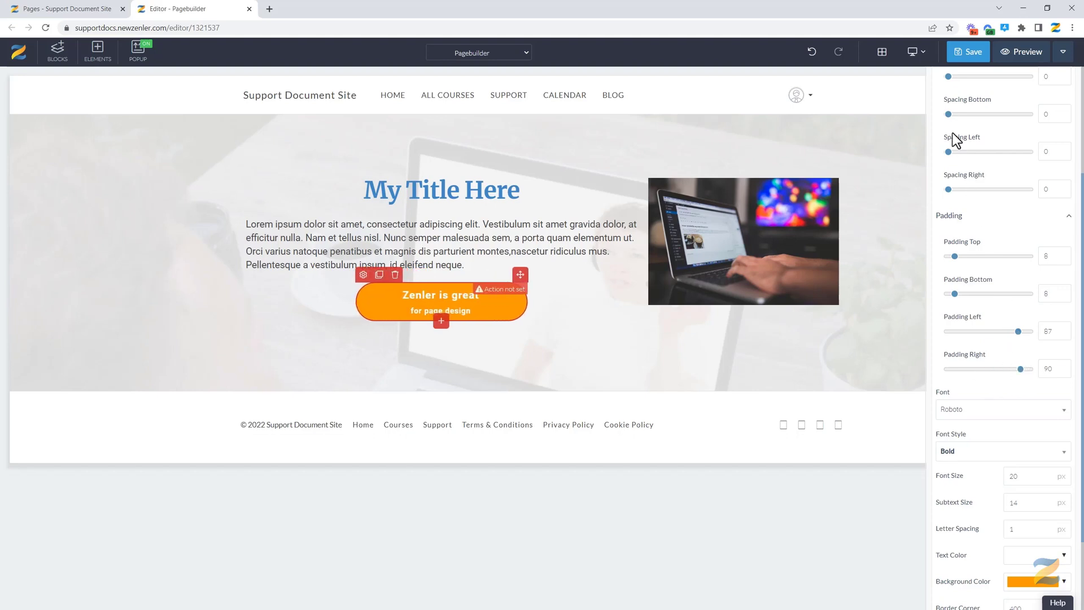
scroll(1011, 138, "up", 3)
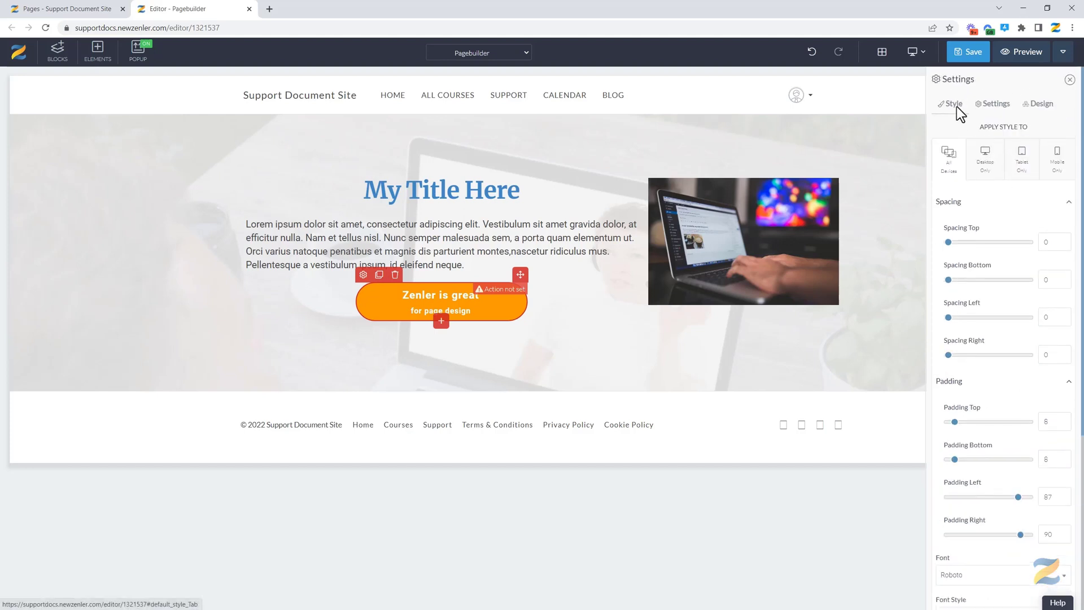
Step: Duplicate the whole block containing the heading, paragraph, button and laptop image
left_click(179, 254)
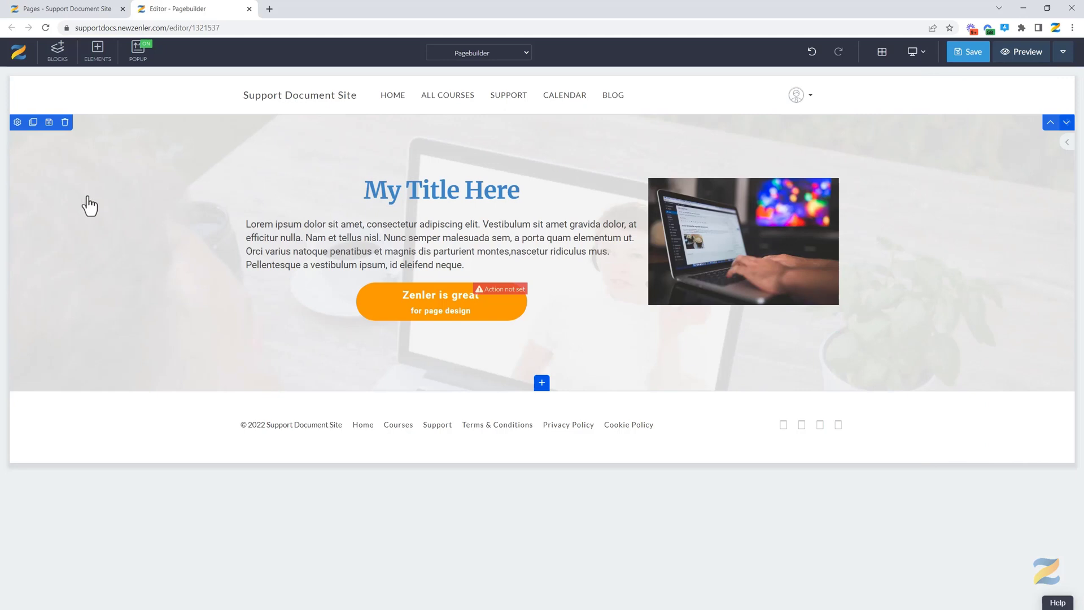
left_click(33, 123)
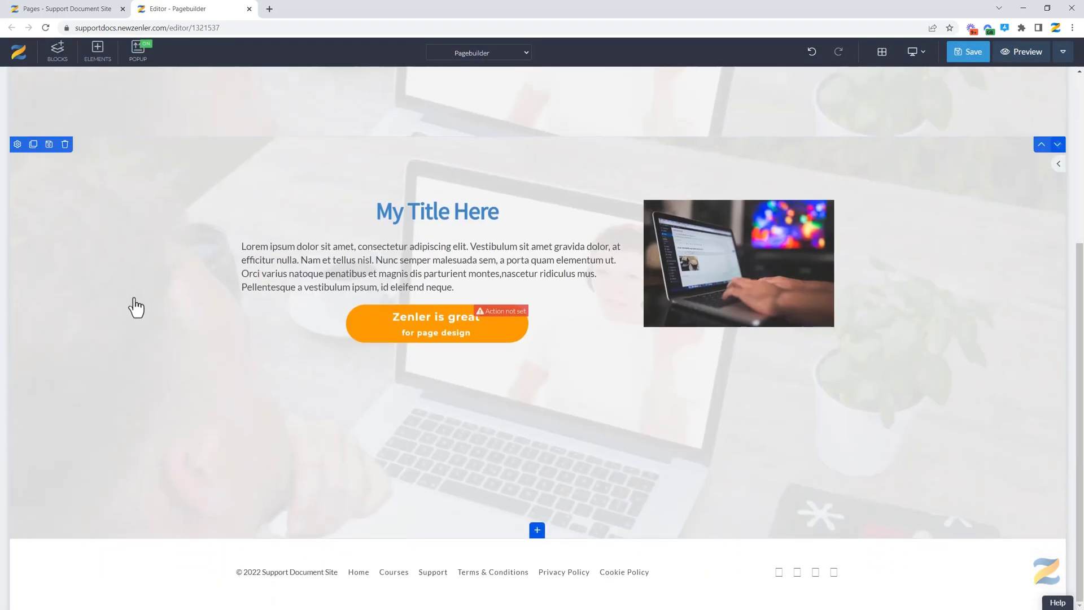
scroll(135, 307, "up", 5)
scroll(174, 299, "down", 2)
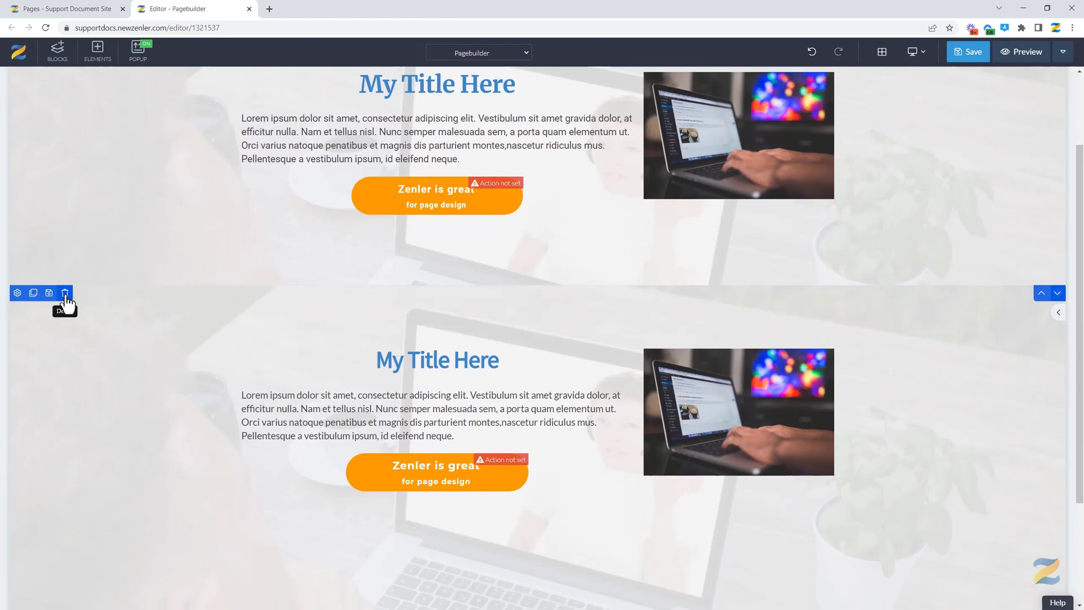
scroll(365, 213, "up", 1)
Step: Duplicate the upper block's "My Title Here" heading and move one copy beneath the heading in the lower block
left_click(372, 137)
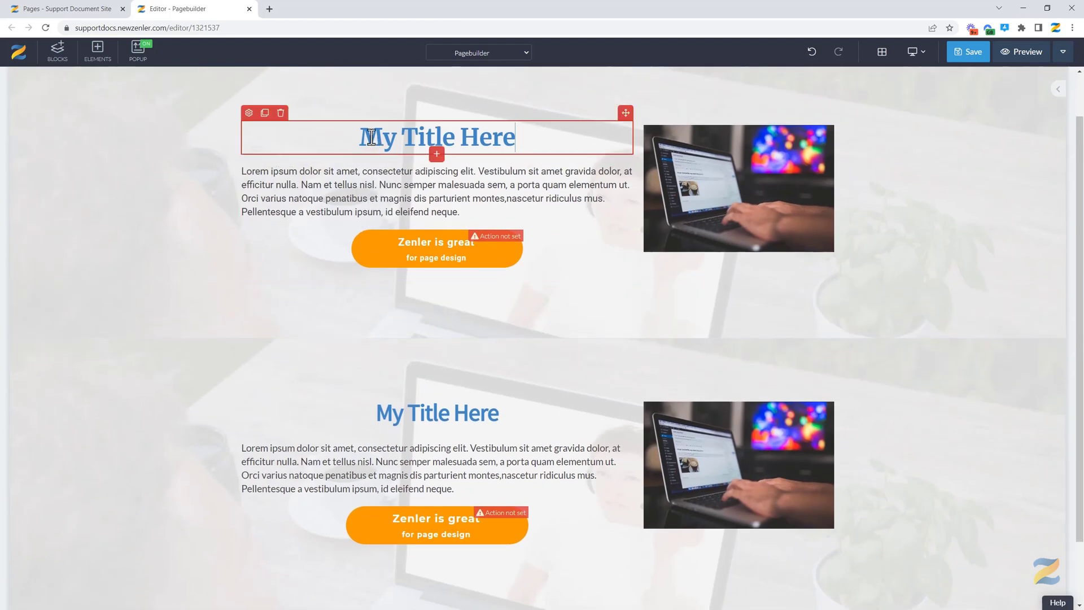
left_click(265, 112)
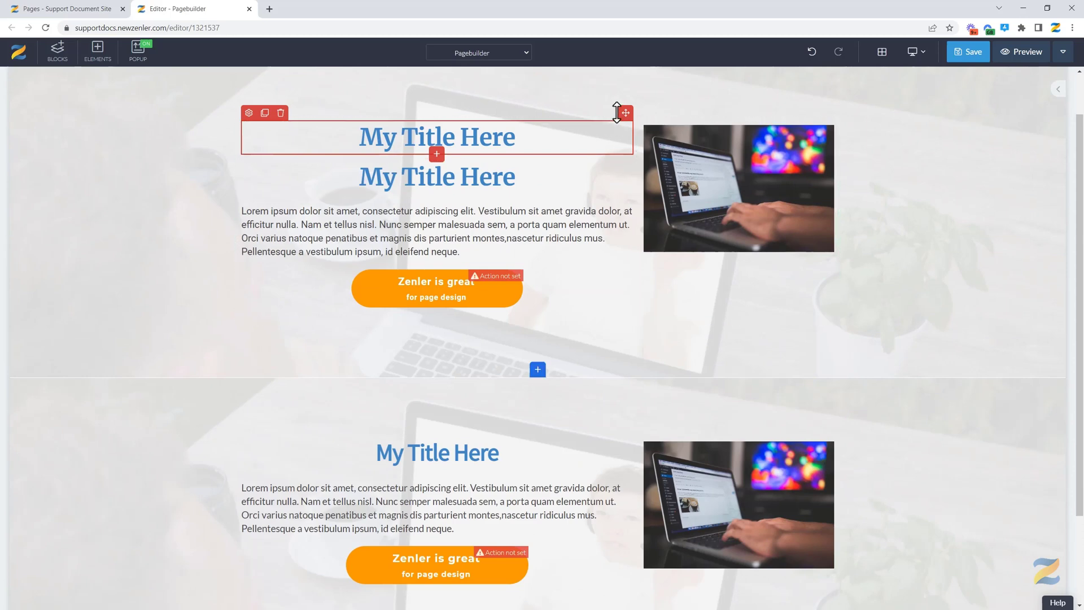
left_click_drag(623, 112, 398, 476)
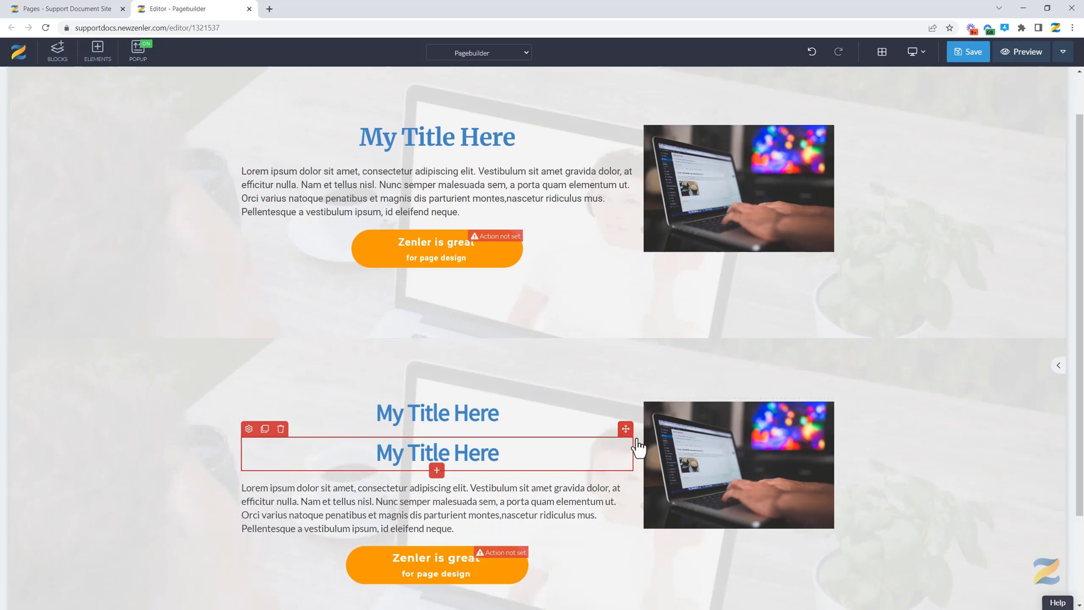
Step: Move the lower block's second "My Title Here" heading beneath its paragraph
left_click_drag(625, 428, 412, 537)
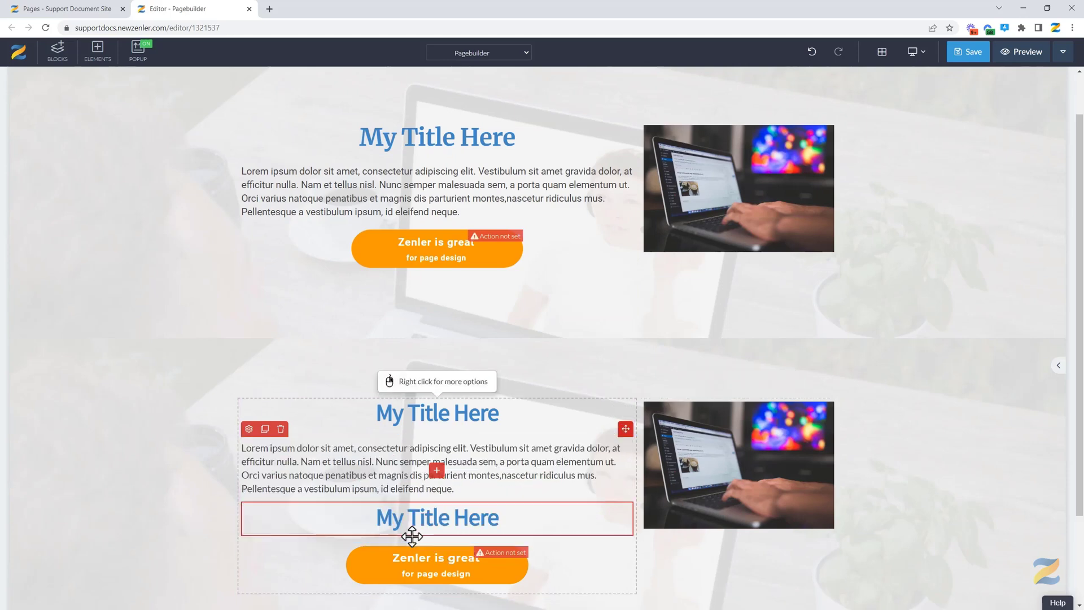
left_click(367, 467)
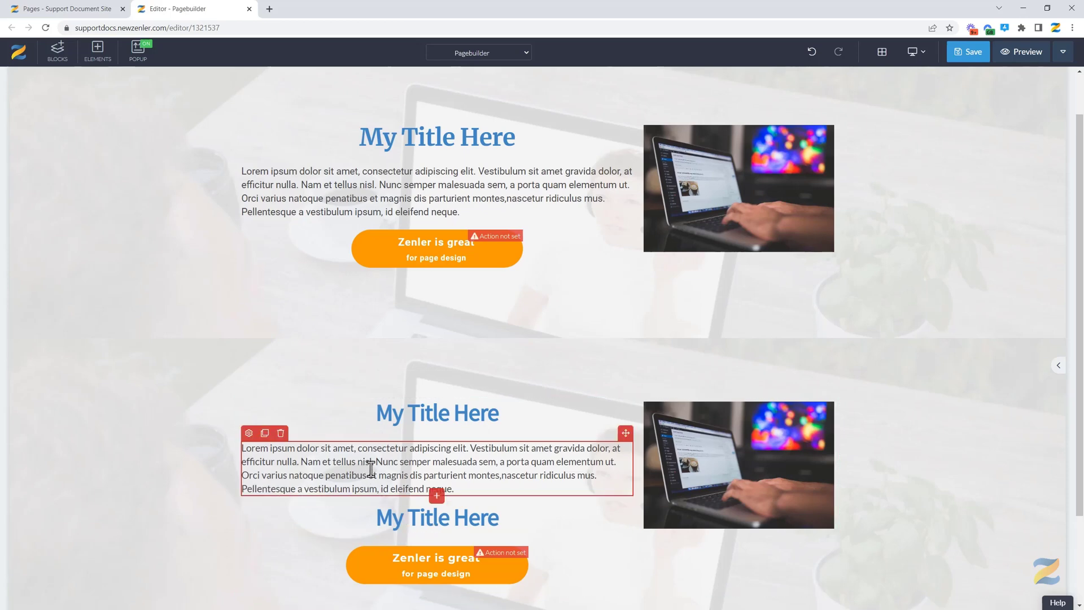
Step: Delete the whole lower block containing the two headings, paragraph, button and laptop image
left_click(97, 451)
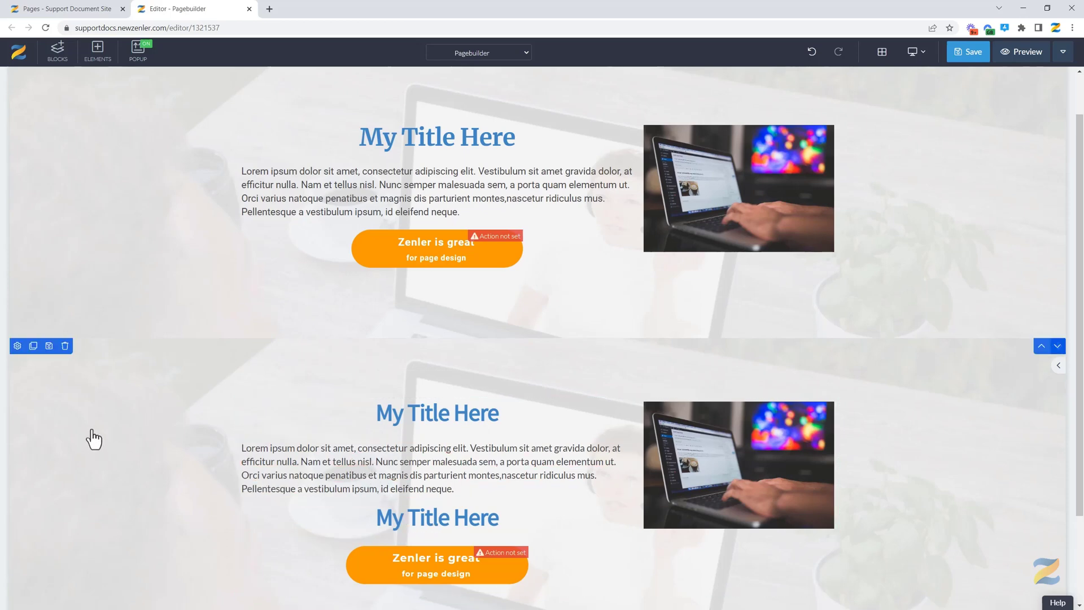
left_click(65, 347)
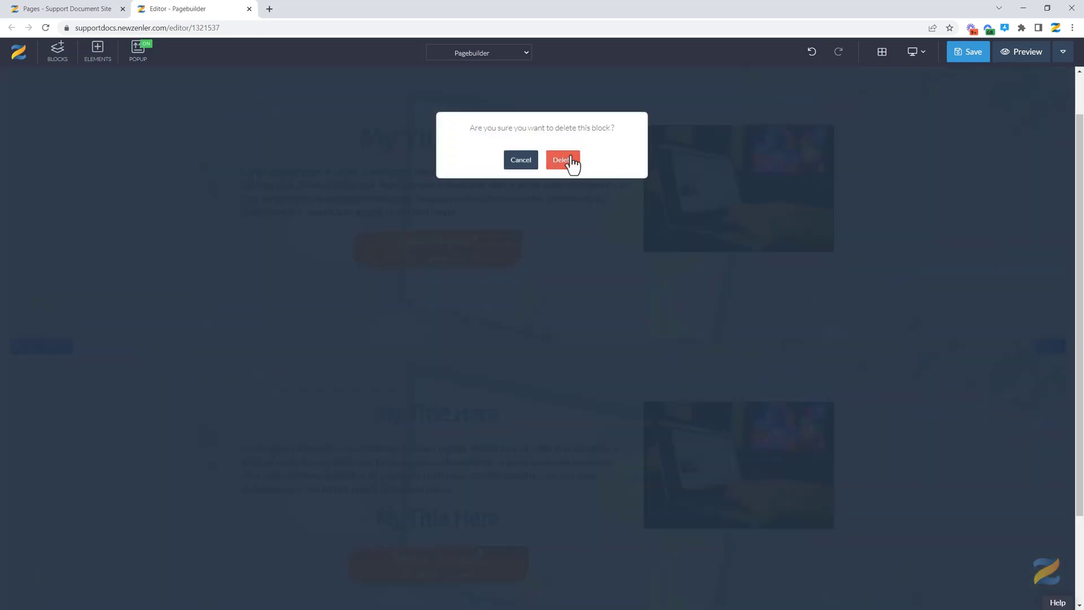
left_click(571, 165)
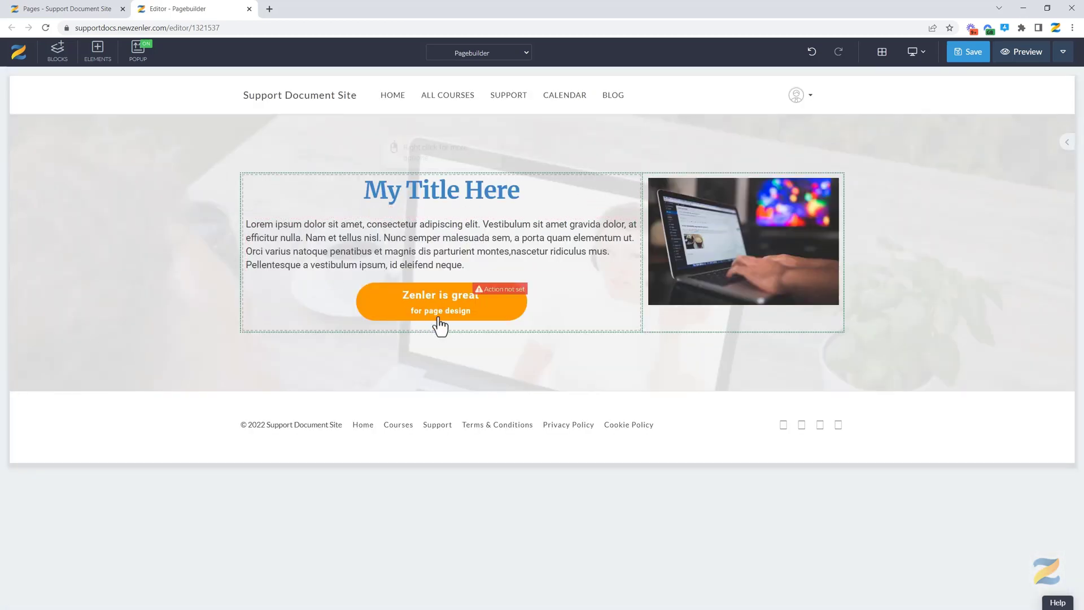
Step: Save the remaining content block as a template titled "CUTOM 1"
left_click(128, 226)
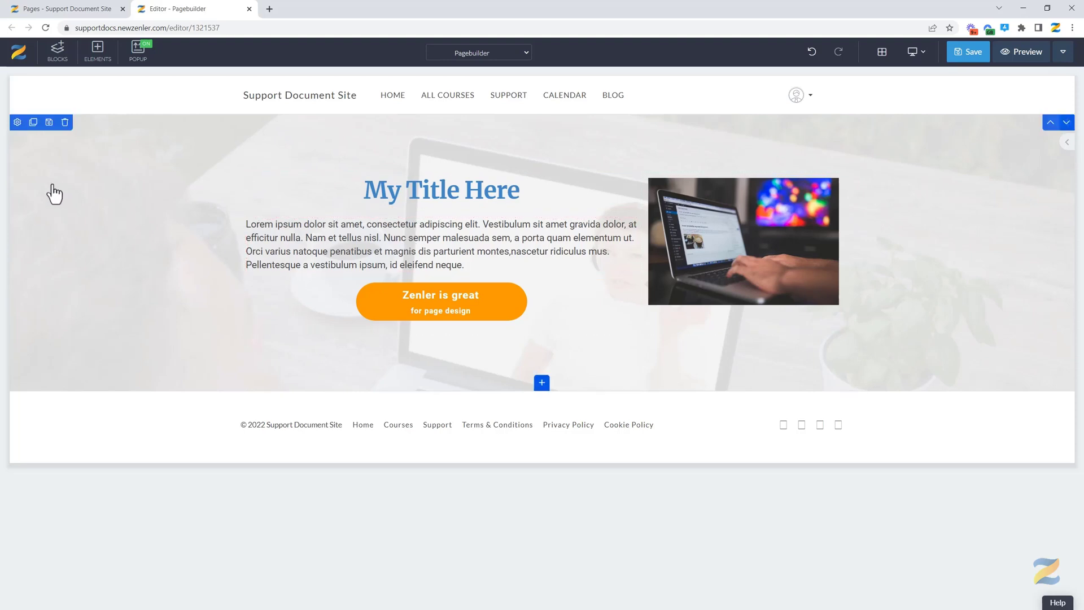
left_click(49, 123)
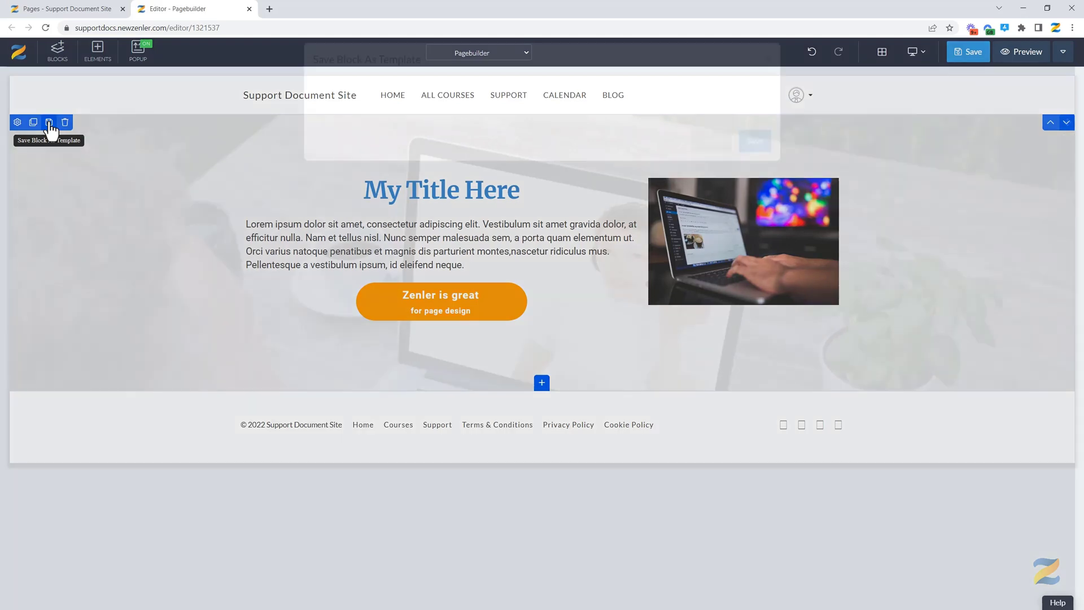
left_click(462, 125)
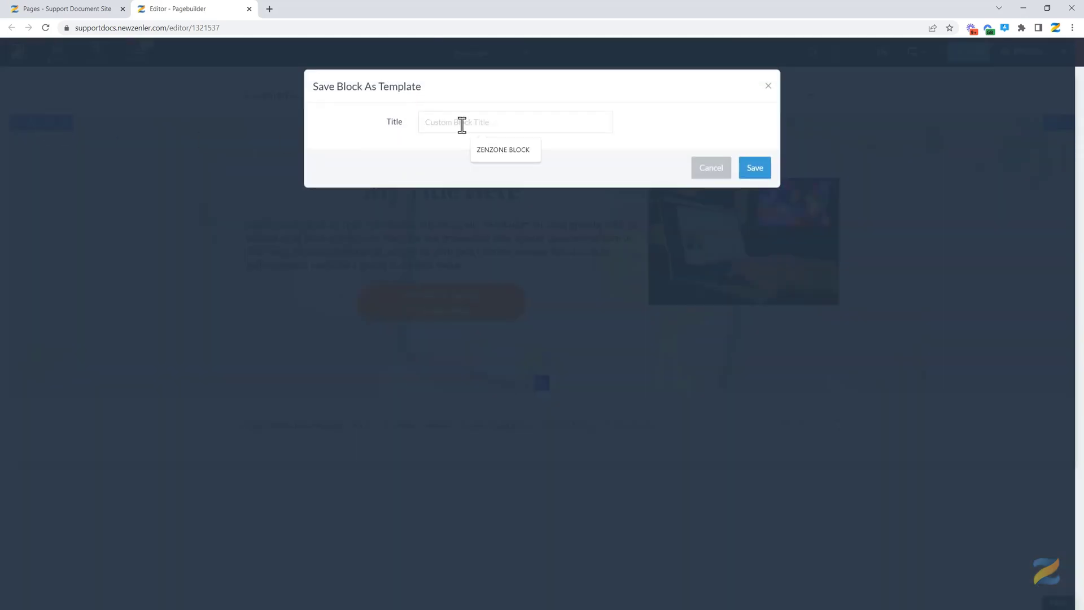
type("cu")
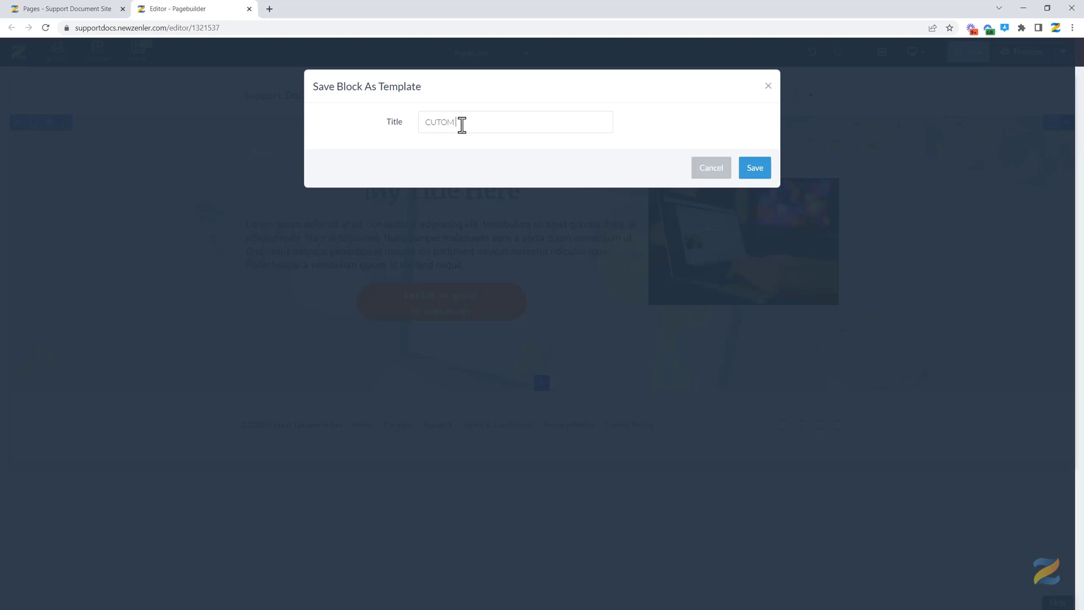
left_click(754, 170)
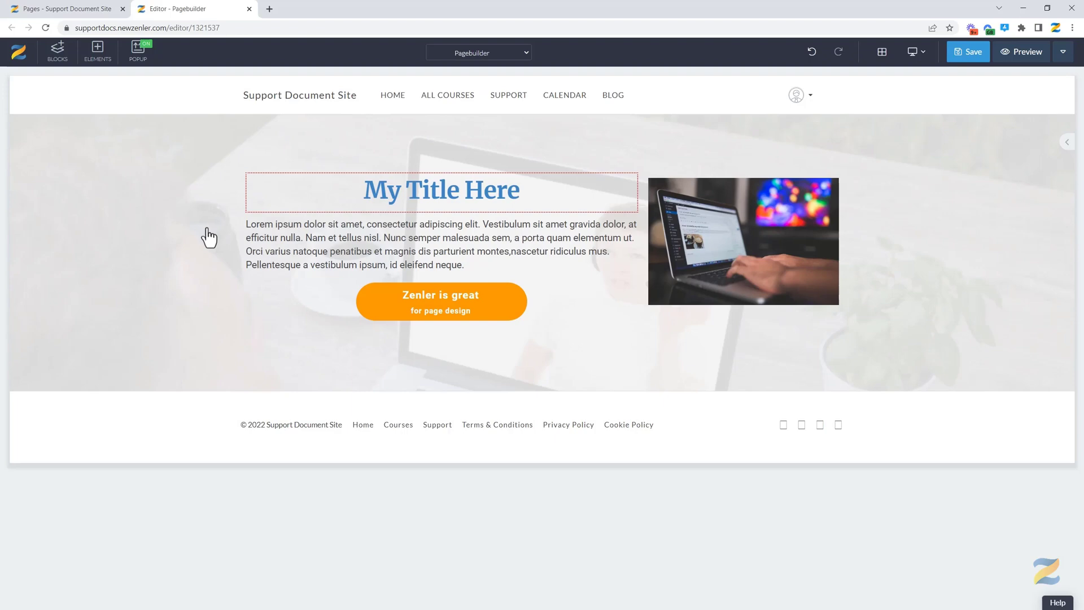
Step: Delete the remaining content block from between the site header and footer
mouse_move(73, 142)
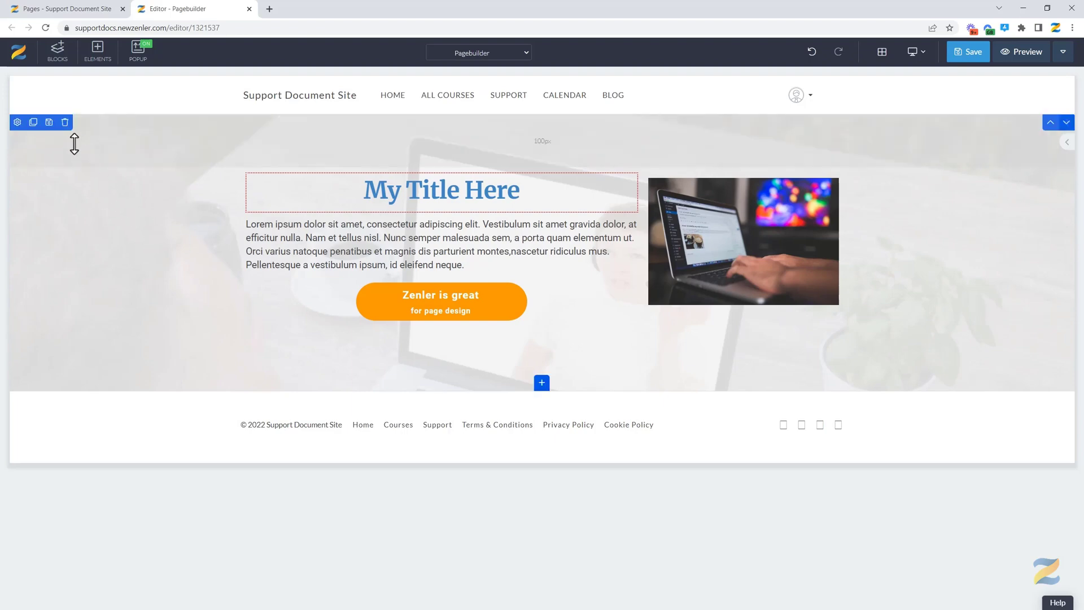
left_click(66, 124)
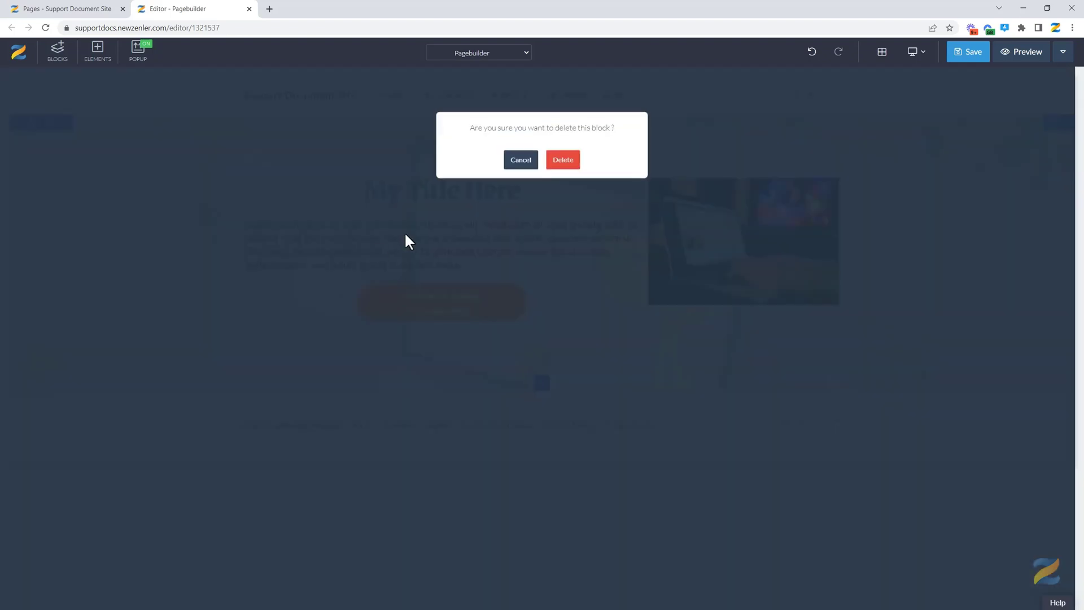
left_click(557, 169)
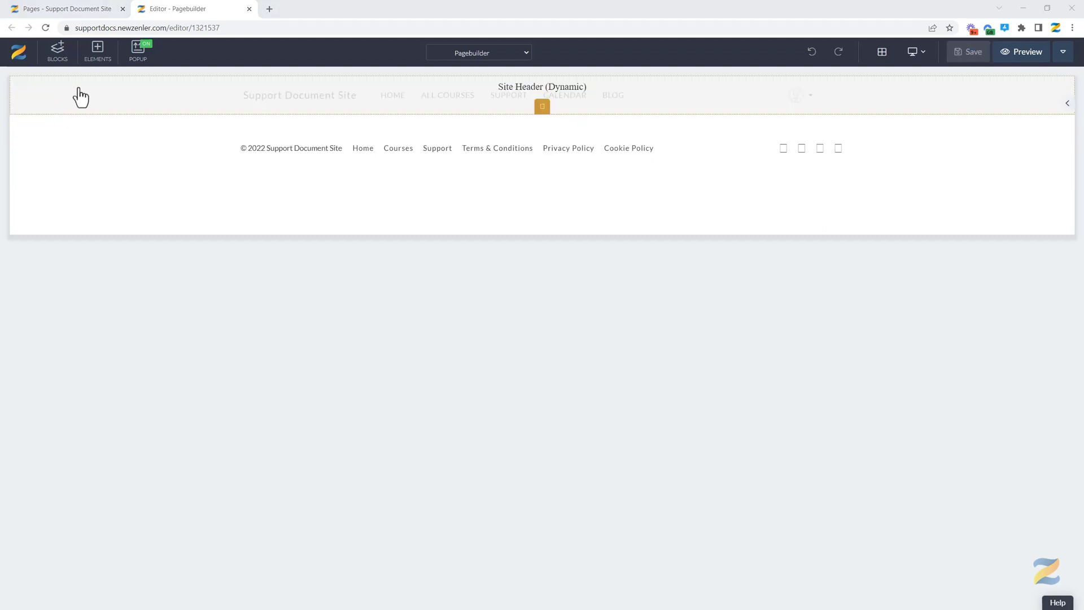
Step: Insert the saved custom block "CUTOM 1" between the site header and footer
left_click(58, 57)
left_click(75, 338)
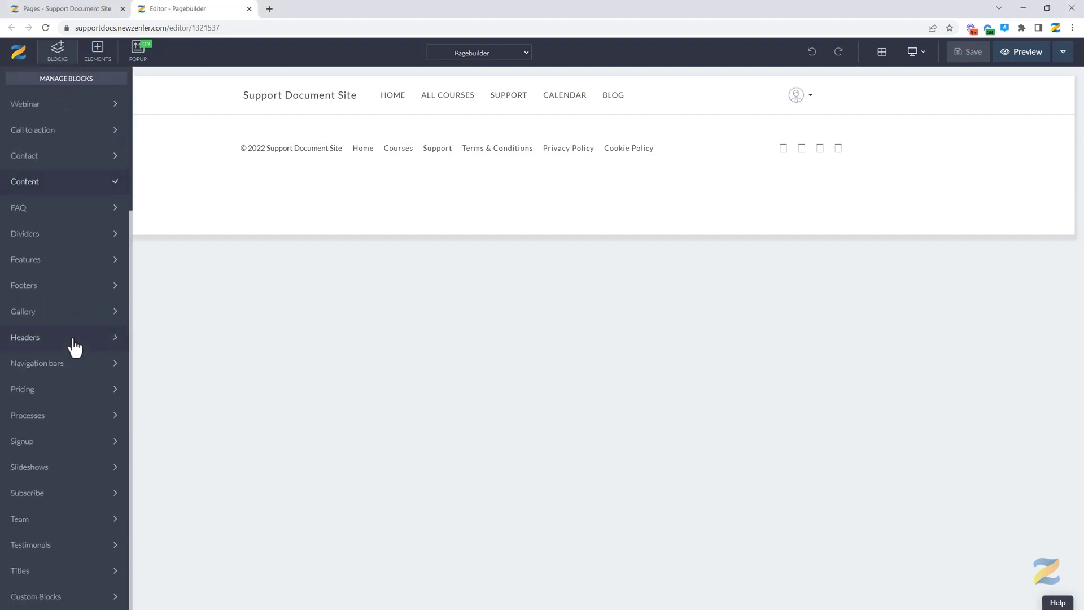
left_click(72, 597)
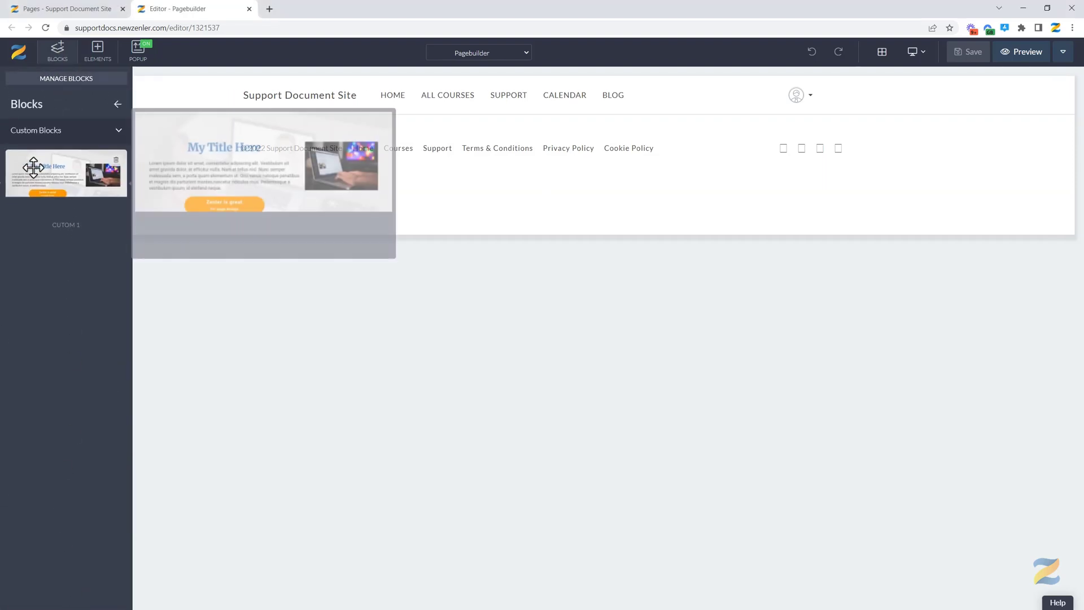
left_click_drag(32, 167, 245, 141)
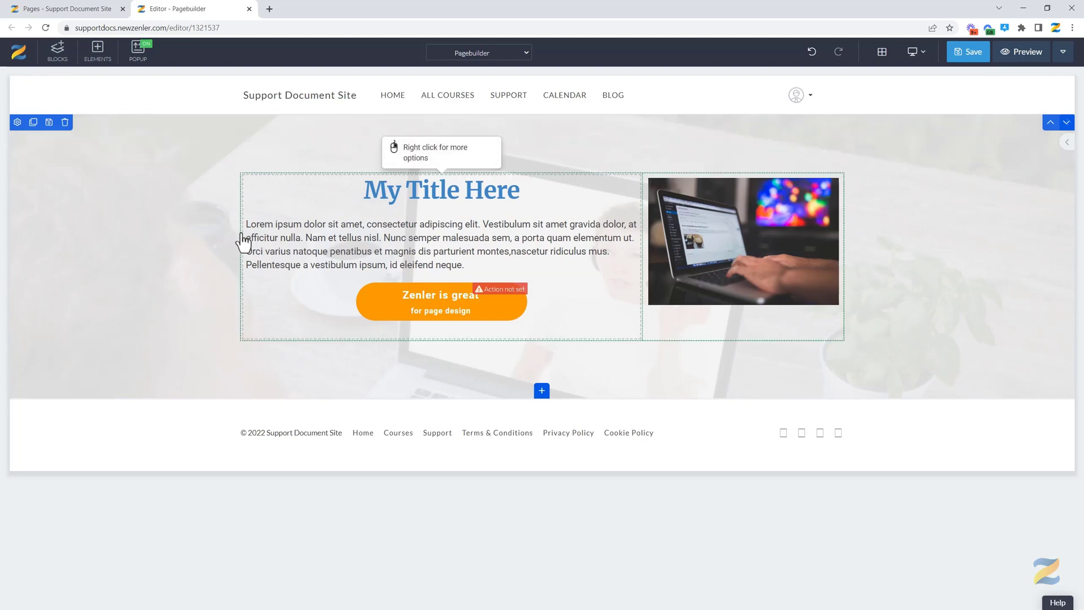
Step: Delete the column that holds the laptop image from the inserted block's row
left_click(386, 196)
left_click(381, 242)
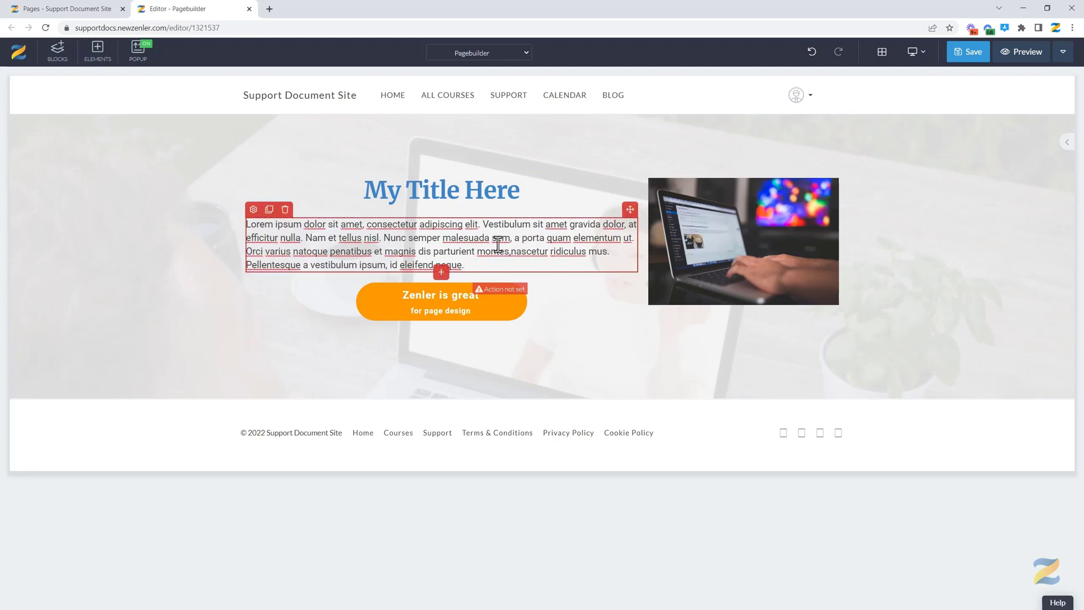
left_click(757, 250)
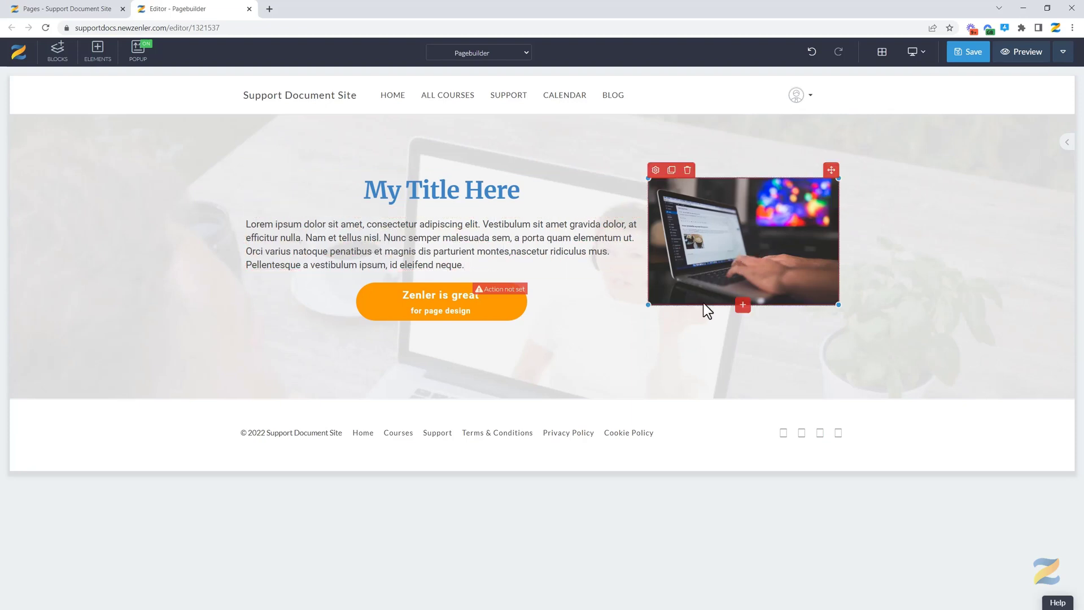
left_click(670, 326)
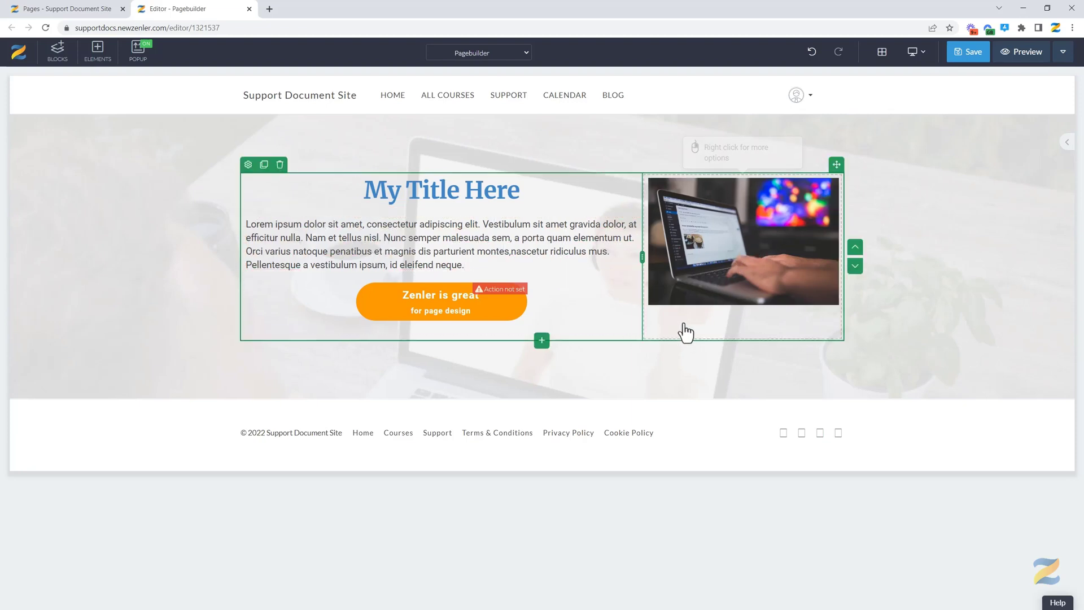
right_click(710, 323)
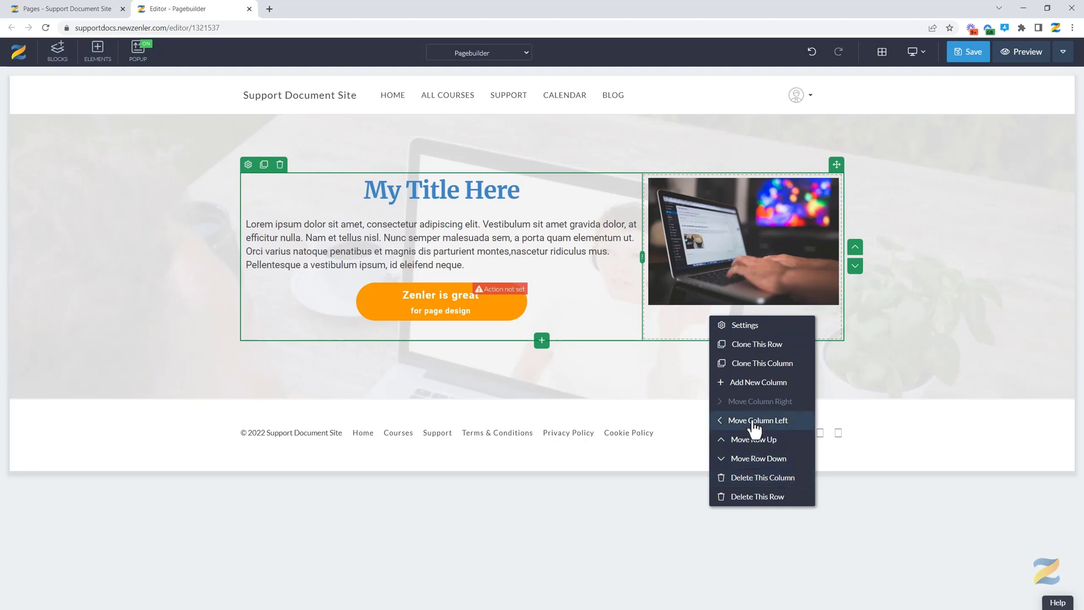
left_click(751, 478)
left_click(565, 170)
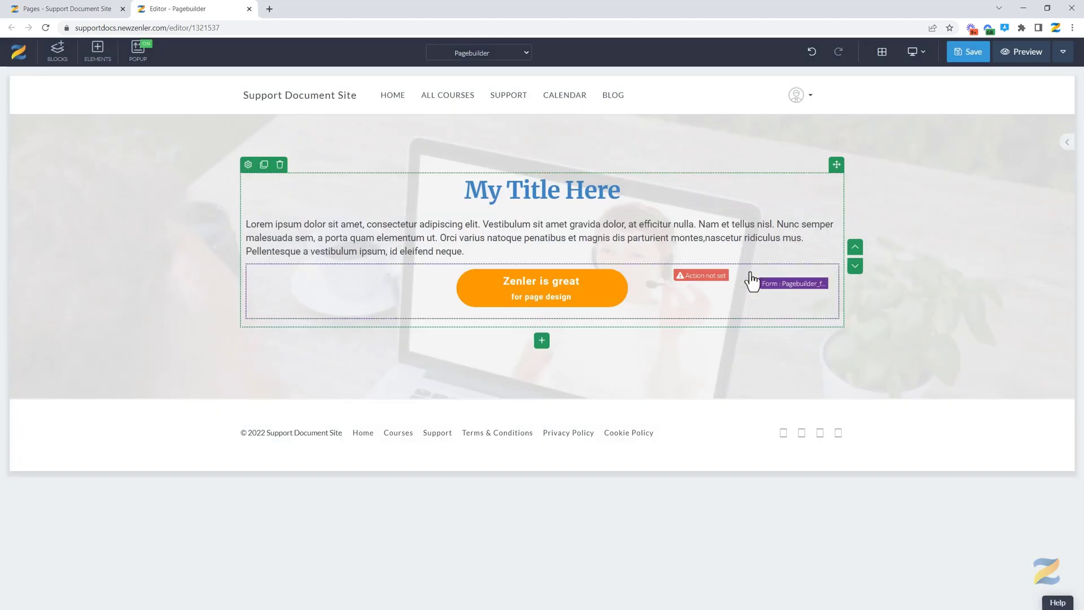
Step: Add a new column to the row and move the orange "Zenler is great" button into it
right_click(841, 213)
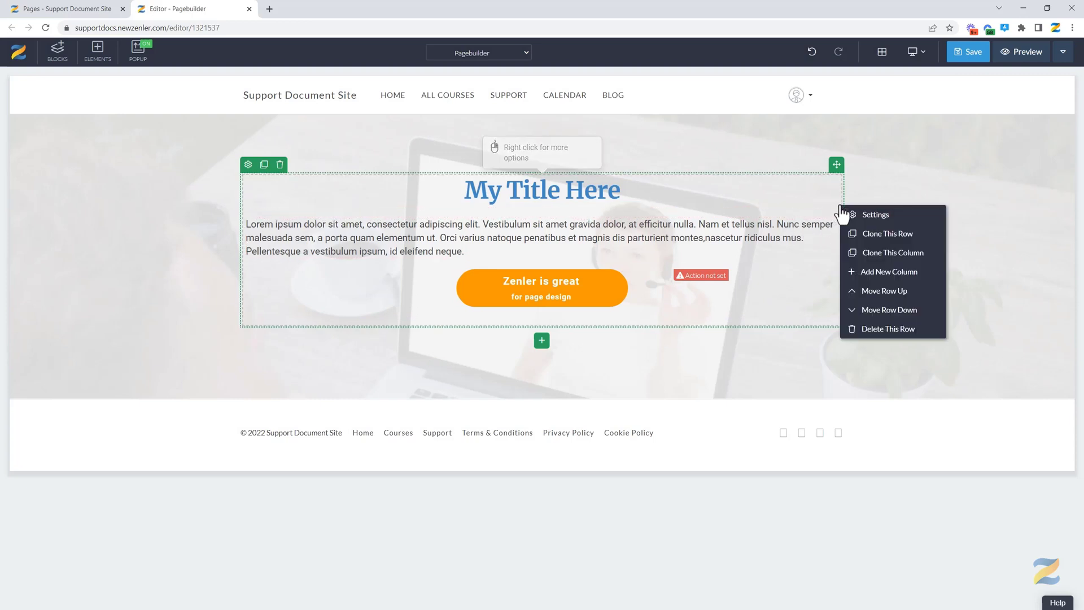
left_click(869, 276)
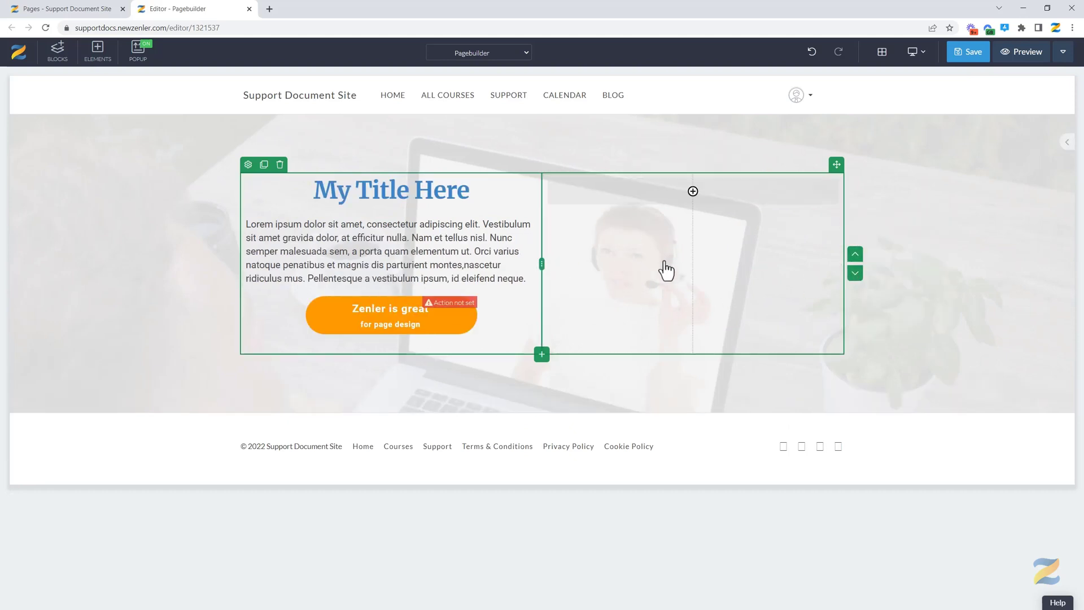
left_click_drag(664, 263, 665, 263)
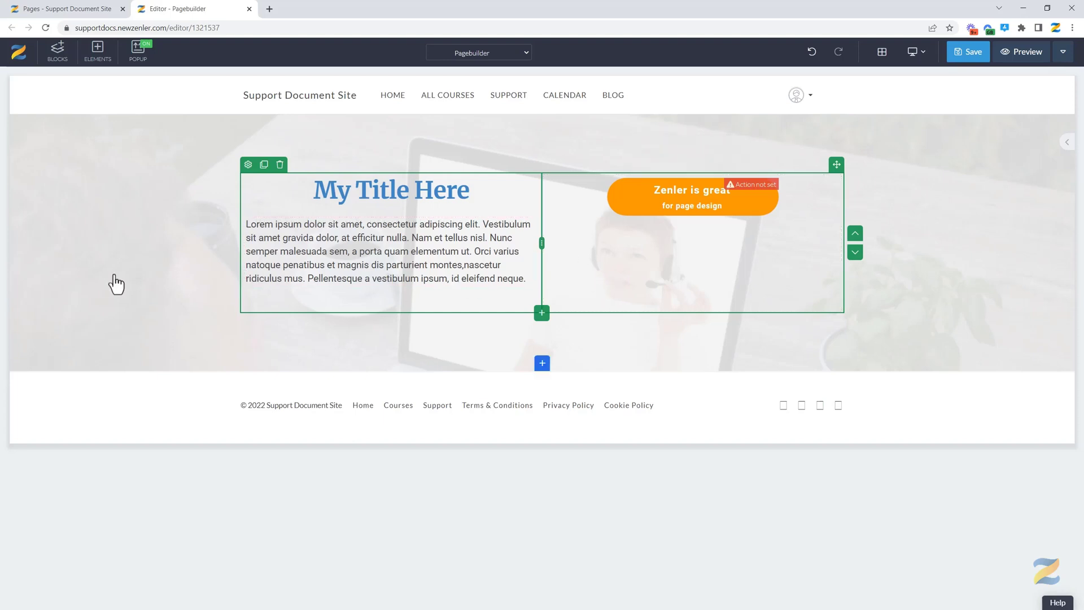
Step: Examine the newsletter popup's display settings and its available trigger options, and close the popup
left_click(141, 54)
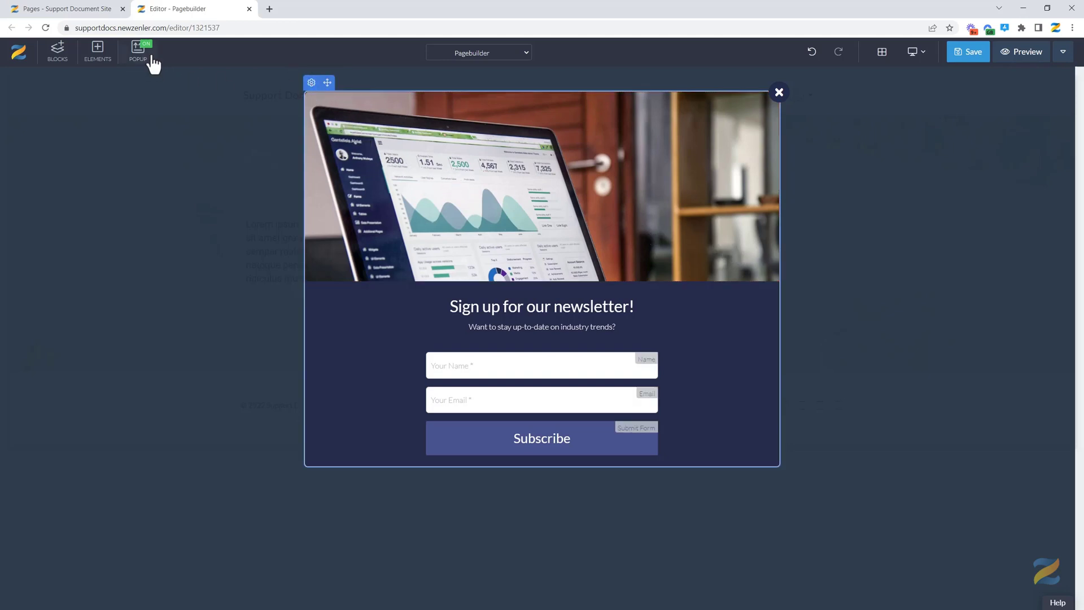
left_click(311, 83)
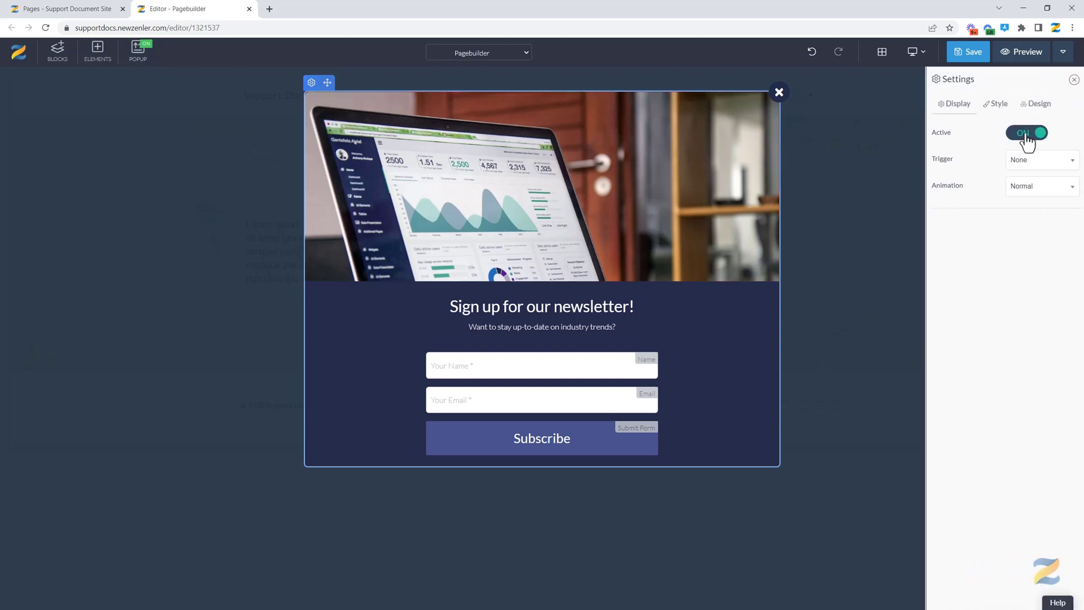
left_click(1033, 164)
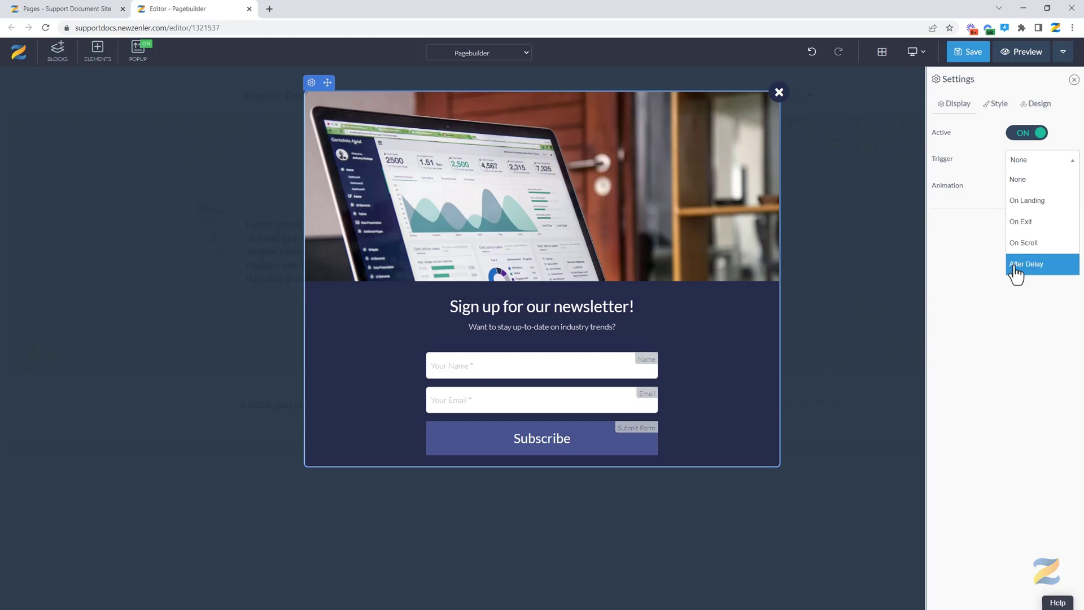
left_click(978, 272)
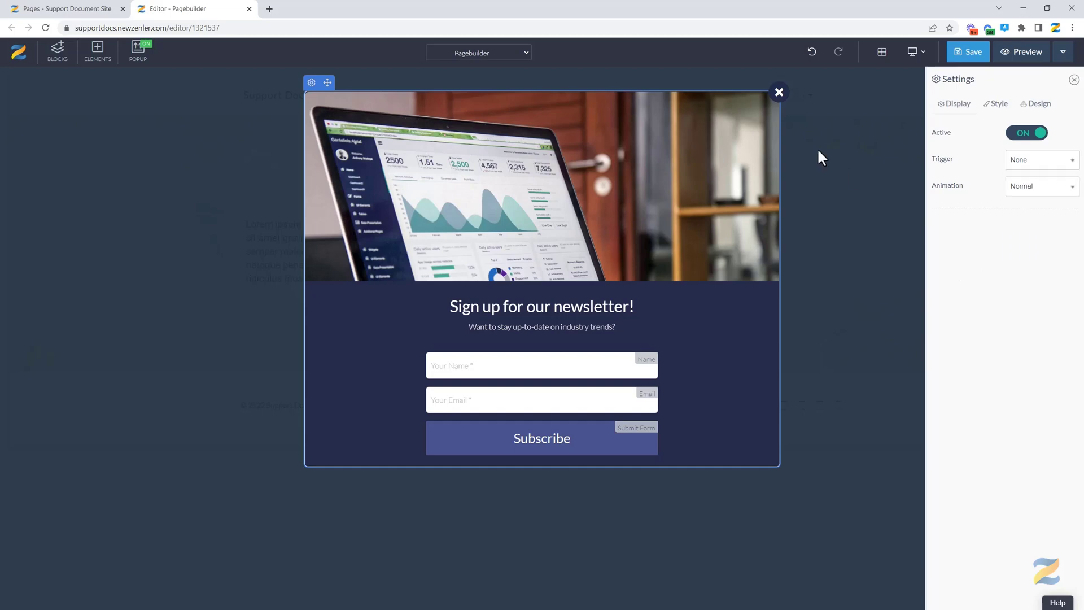
left_click(779, 92)
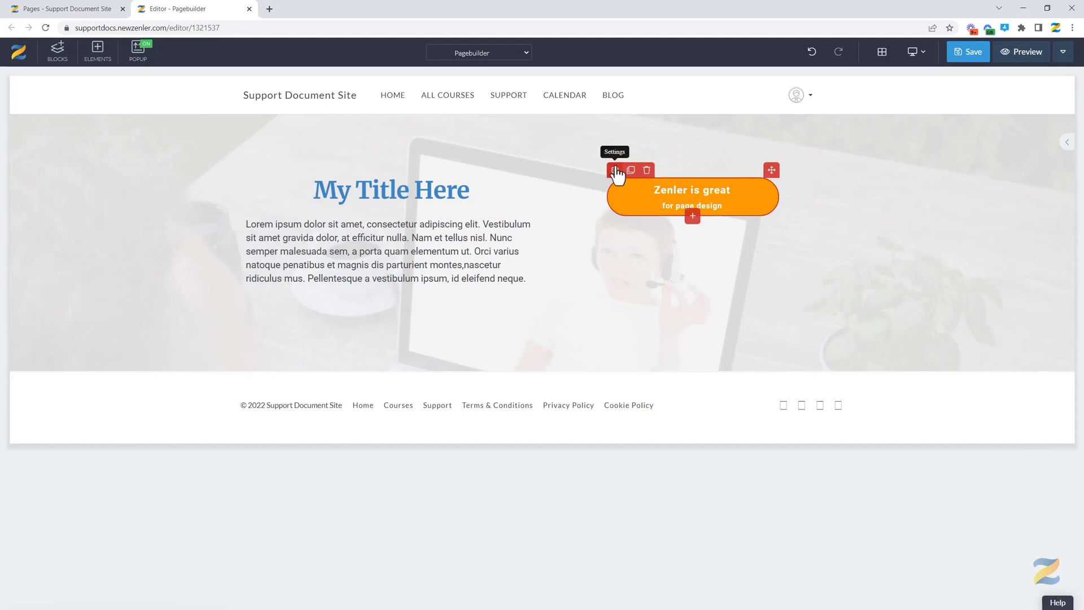
Step: Set the action of the "Zenler is great" button to Open Popup
left_click(615, 172)
left_click(996, 105)
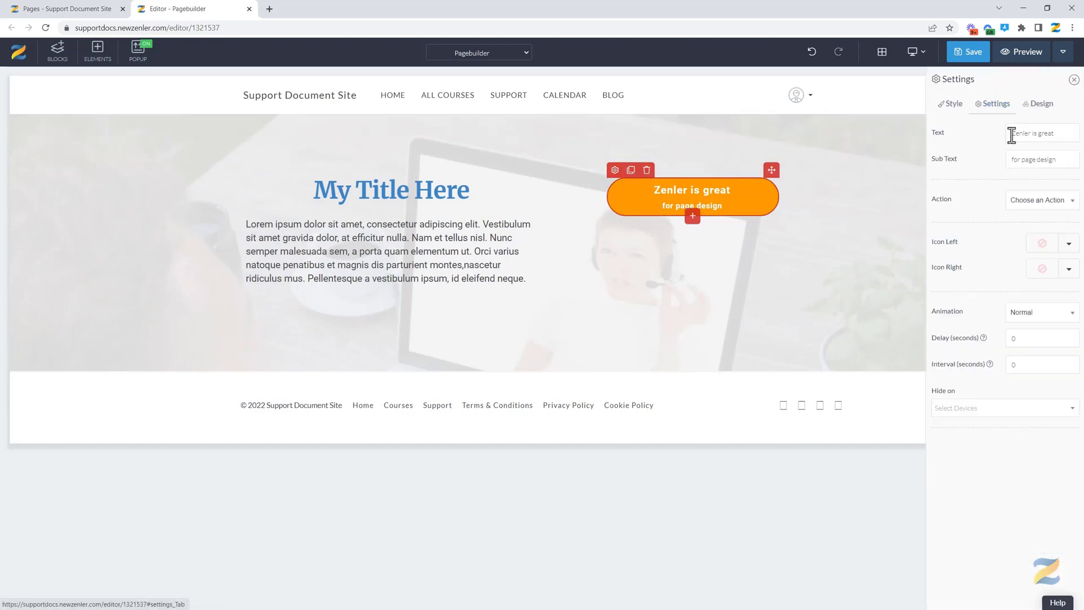
left_click(1028, 202)
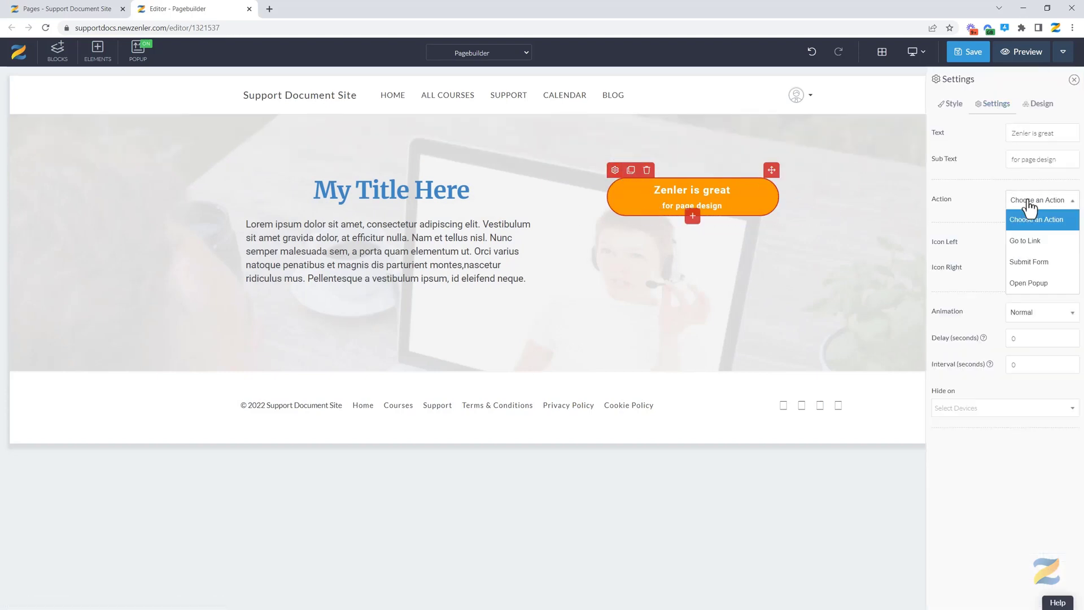
left_click(1019, 285)
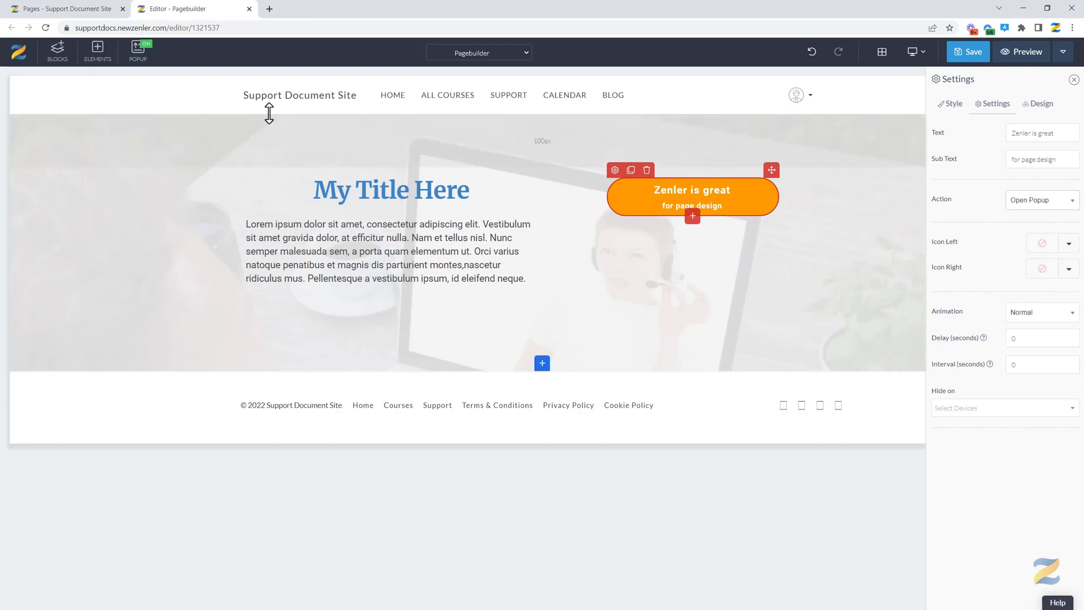
Step: Examine the ready-made design templates available for the newsletter popup, and close the popup
left_click(141, 56)
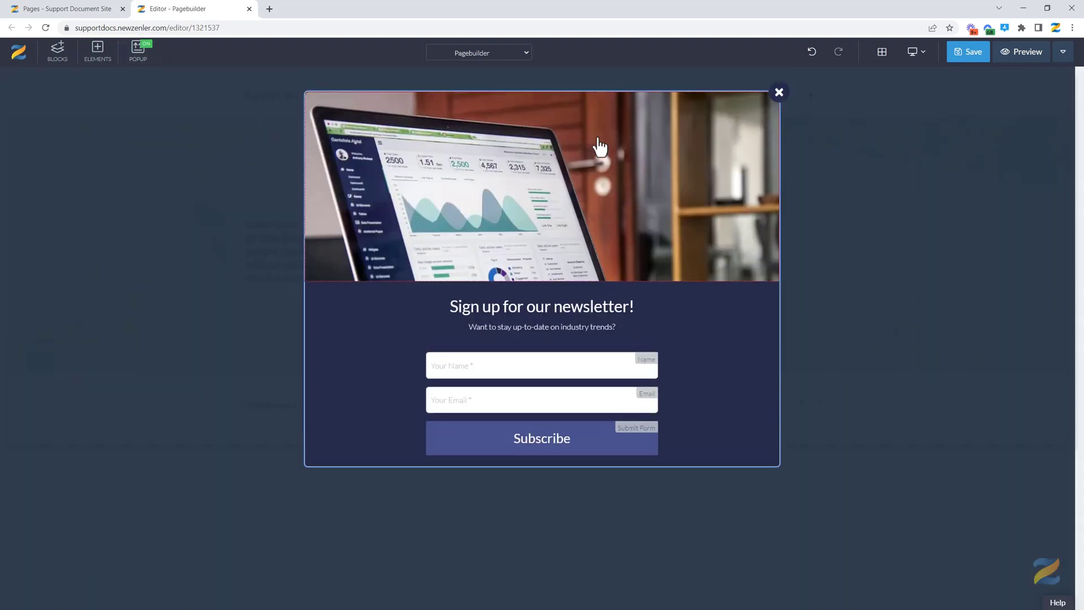
left_click(319, 101)
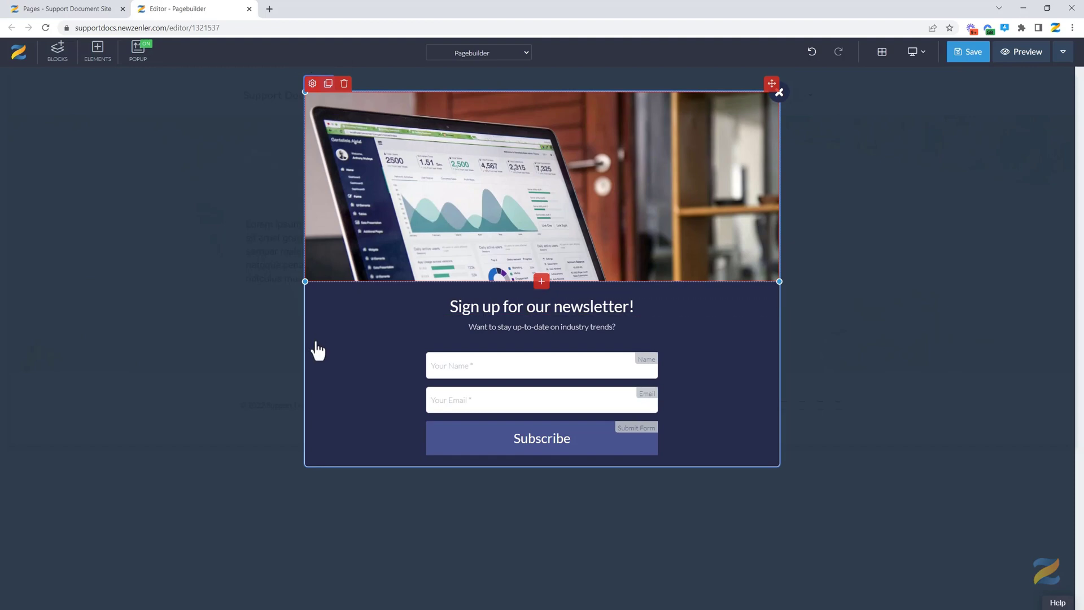
left_click(311, 83)
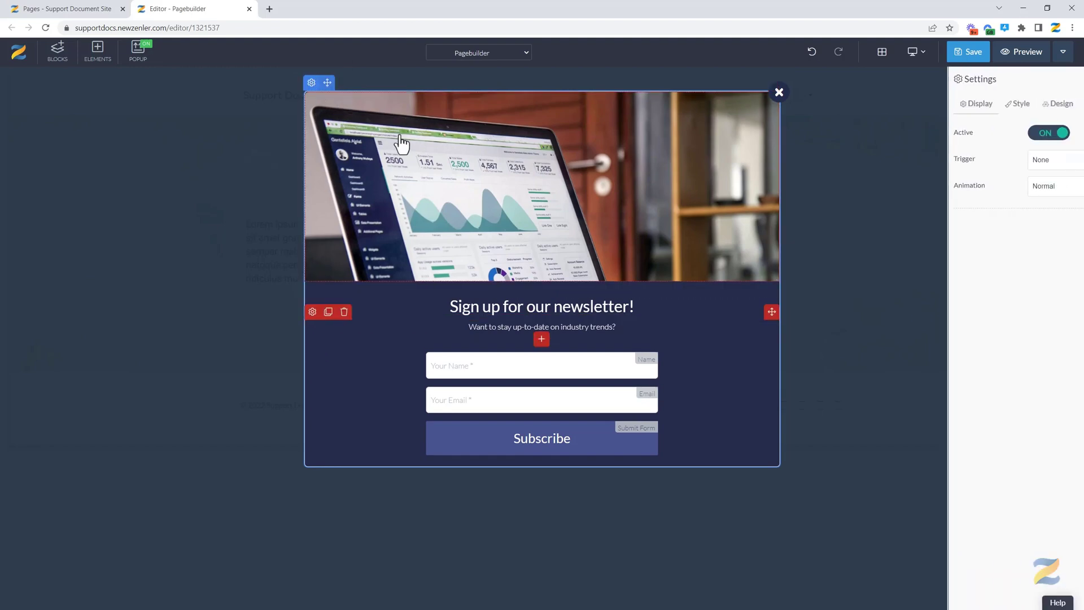
left_click(1030, 111)
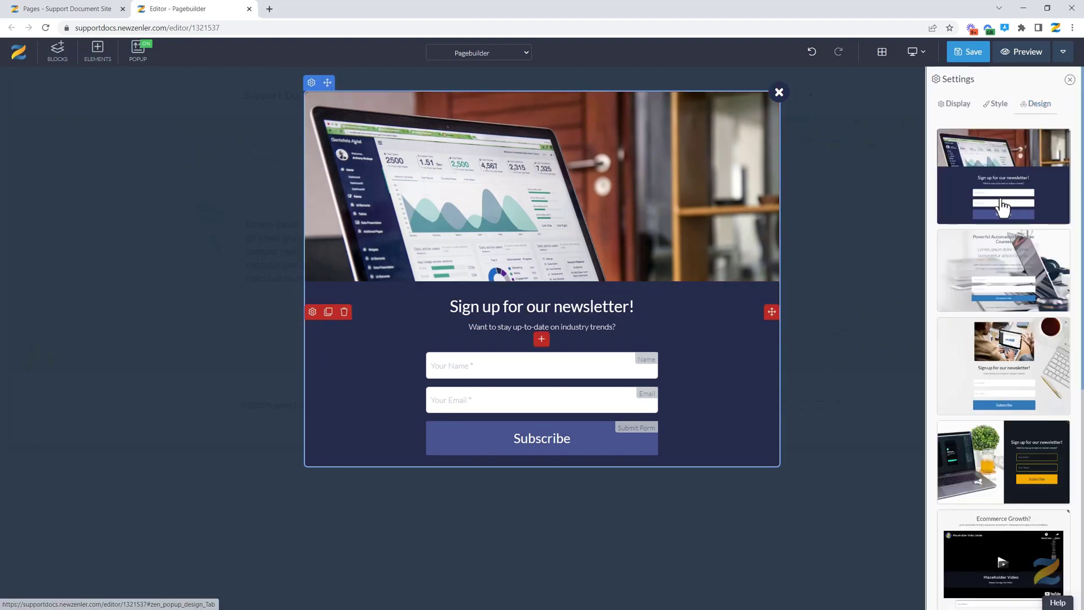
scroll(1003, 209, "down", 8)
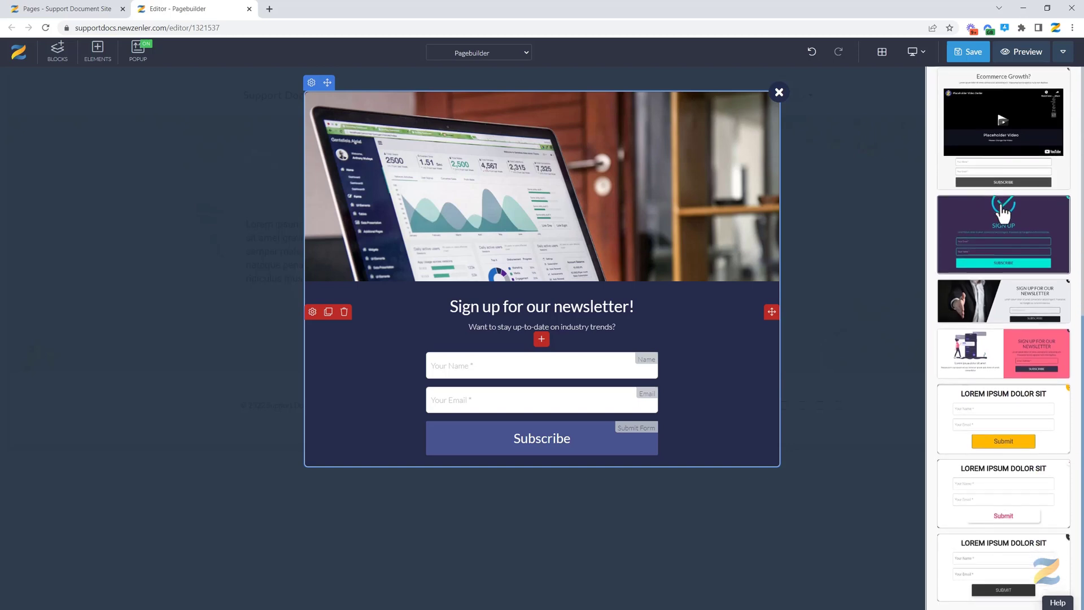
scroll(1002, 211, "up", 8)
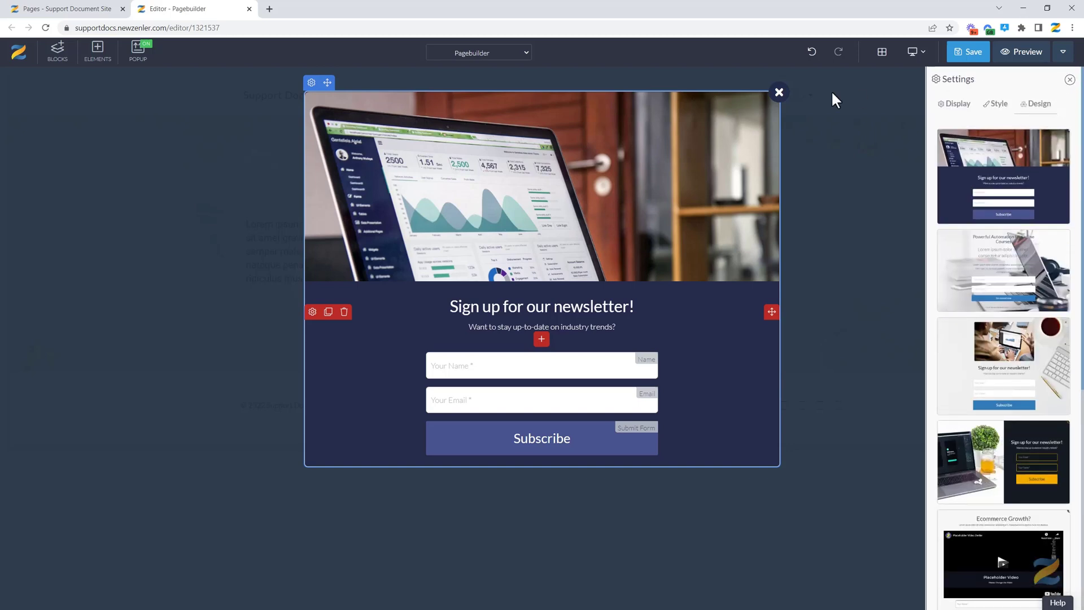
left_click(778, 92)
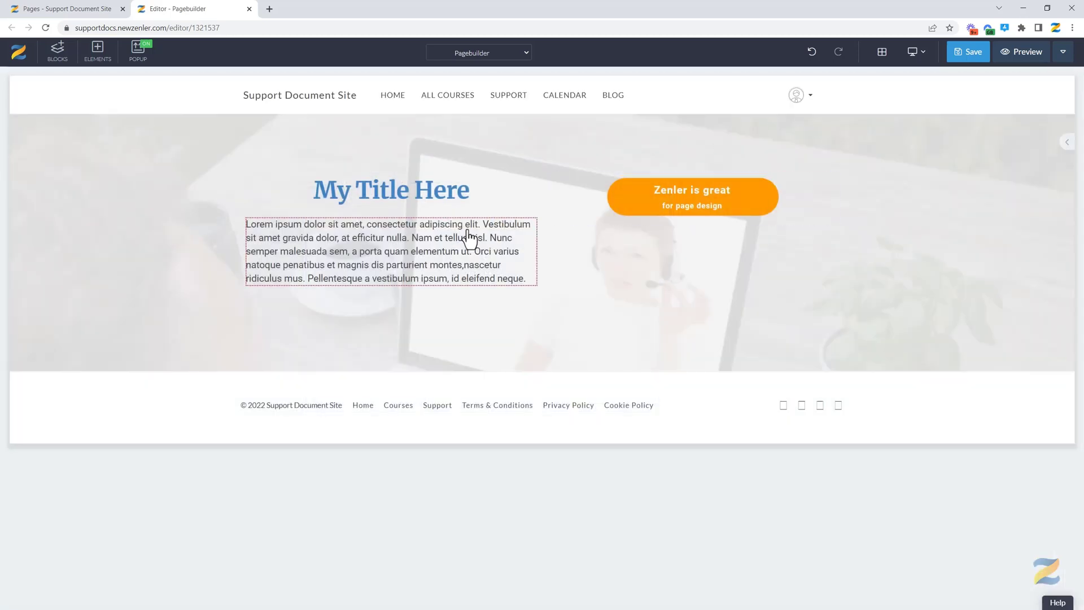
Step: Examine the form elements that can be added below the lorem ipsum paragraph, and close the element library without adding one
left_click(421, 246)
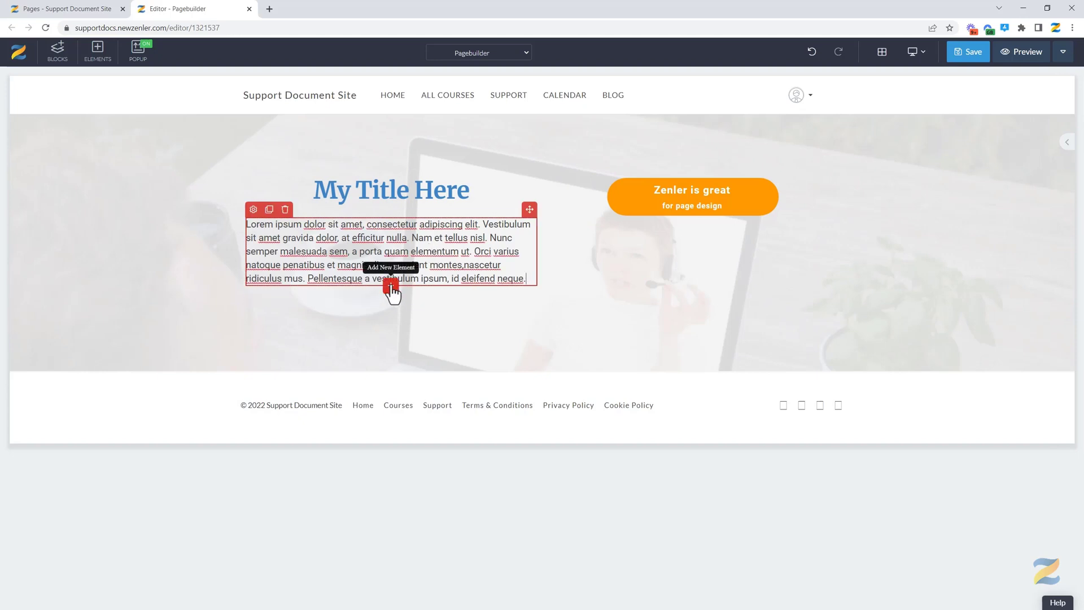
left_click(391, 285)
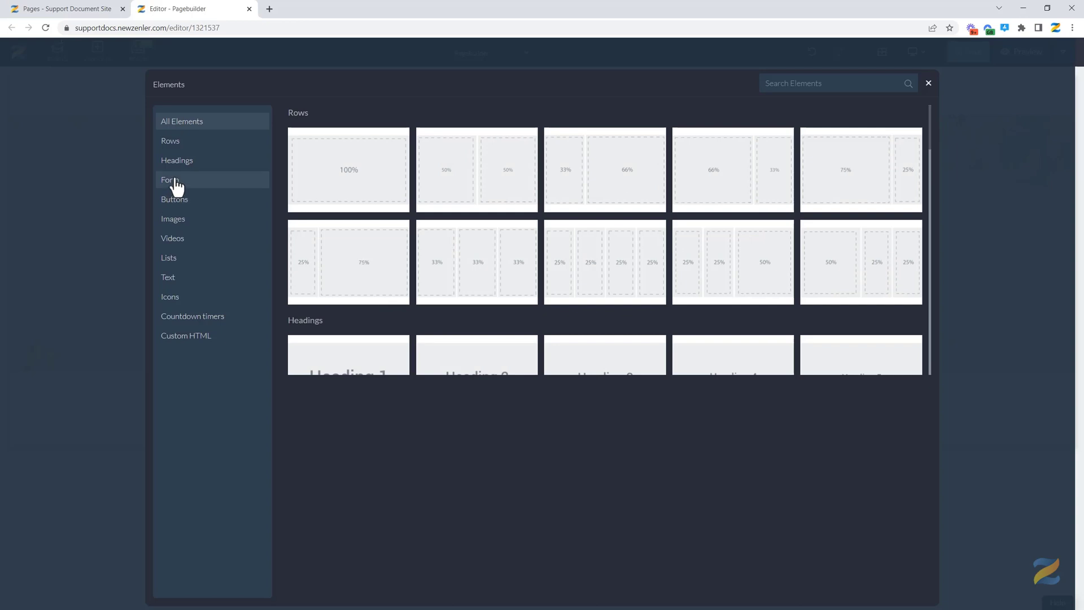
left_click(175, 181)
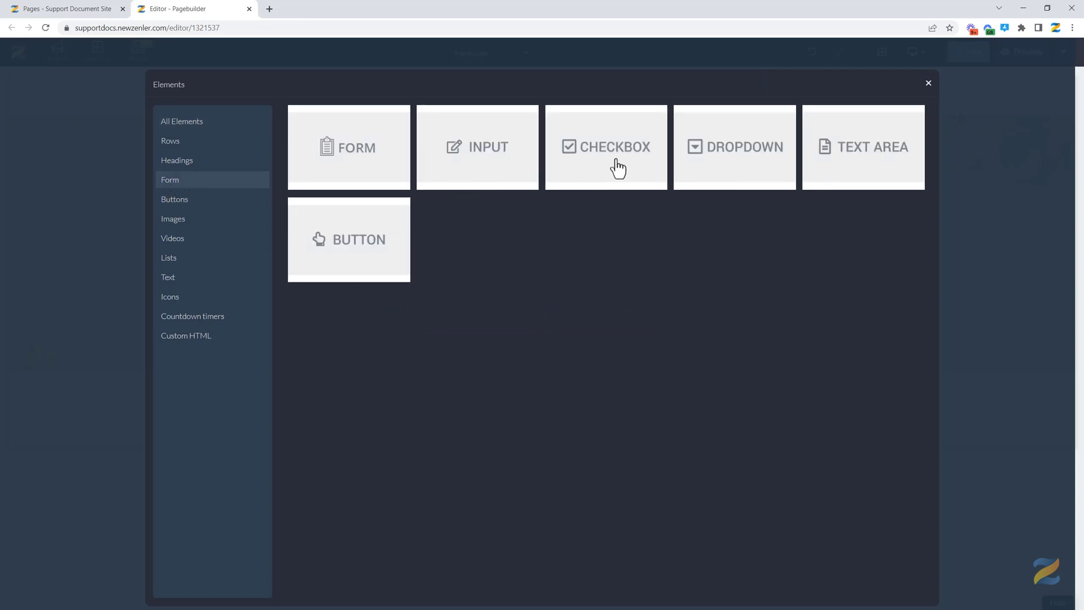
left_click(928, 86)
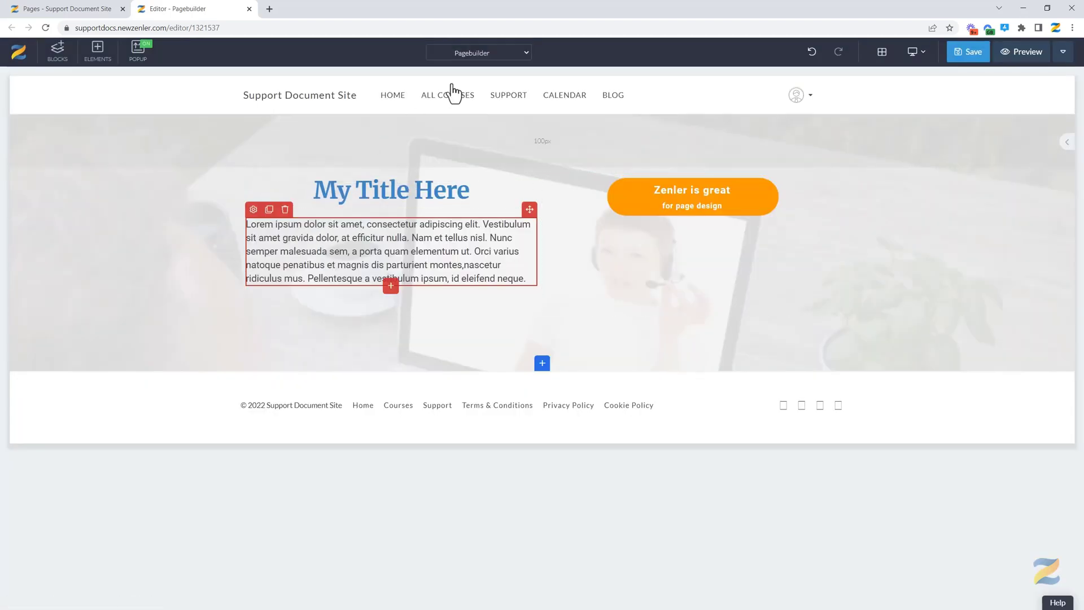
Step: Switch the editor from the Pagebuilder page to the site's Home Page
left_click(524, 54)
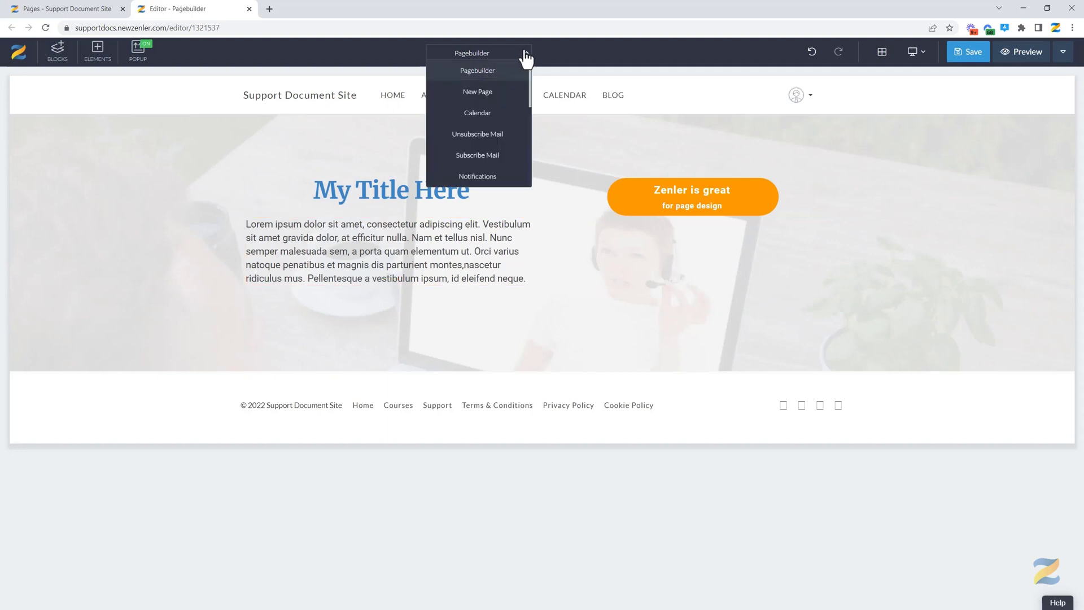
scroll(508, 93, "down", 5)
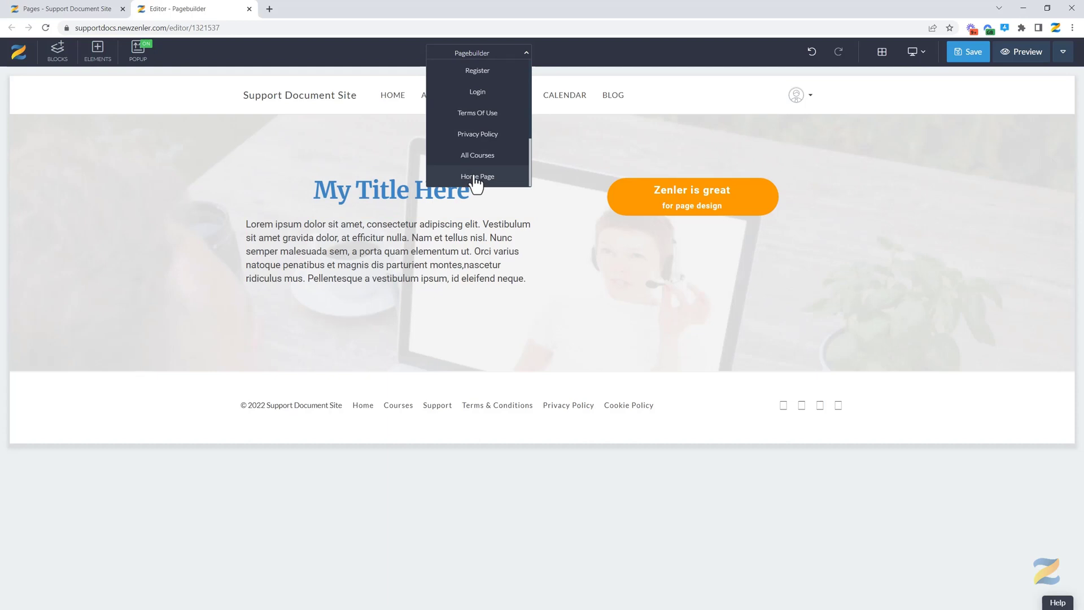
left_click(493, 176)
left_click(593, 88)
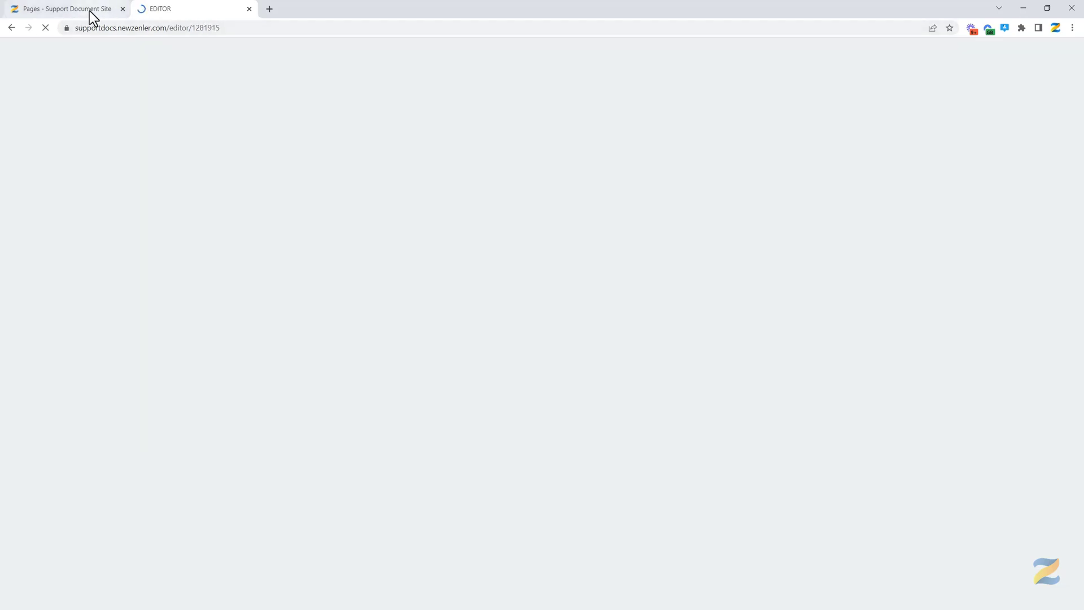
Step: Locate the Home Page's edit option in the site's list of pages, and return to the page editor
left_click(93, 18)
scroll(484, 362, "down", 10)
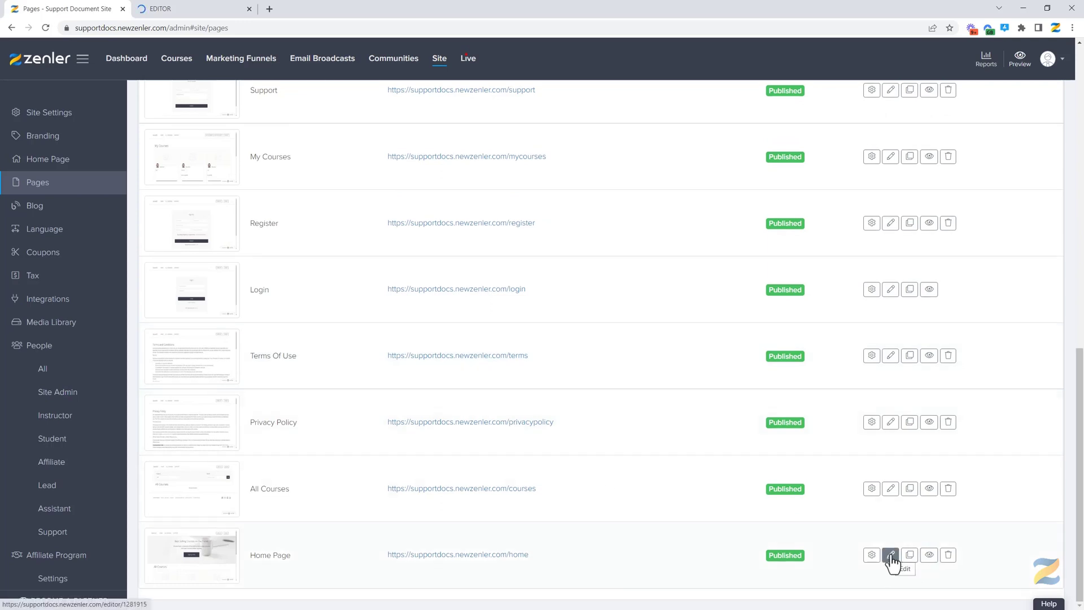
left_click(199, 8)
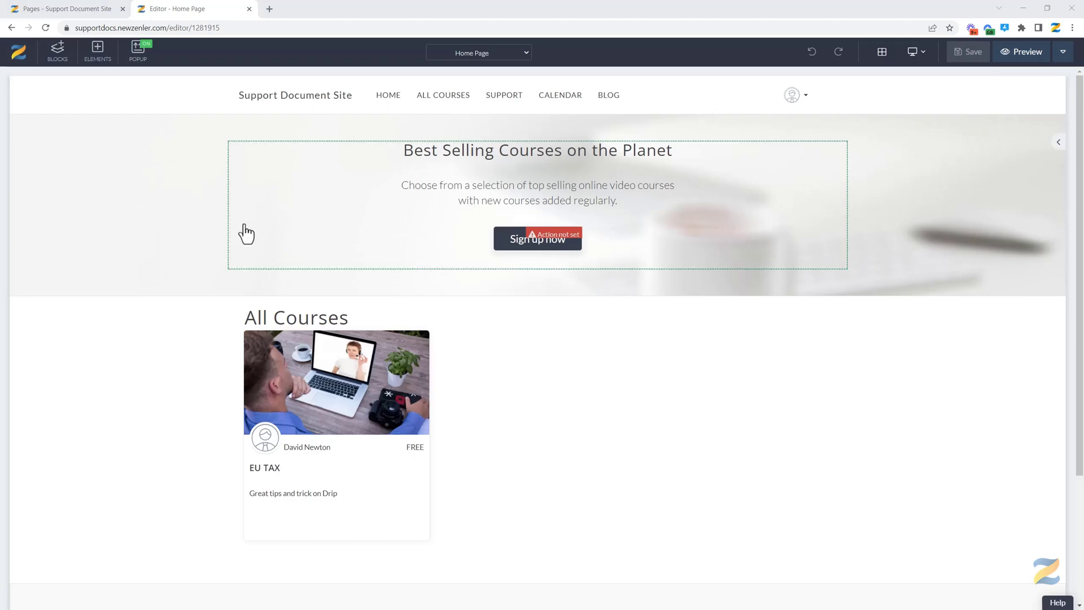
Step: Set the background colour of the "Best Selling Courses on the Planet" block to magenta, and save the page with its SEO settings as they are
left_click(18, 123)
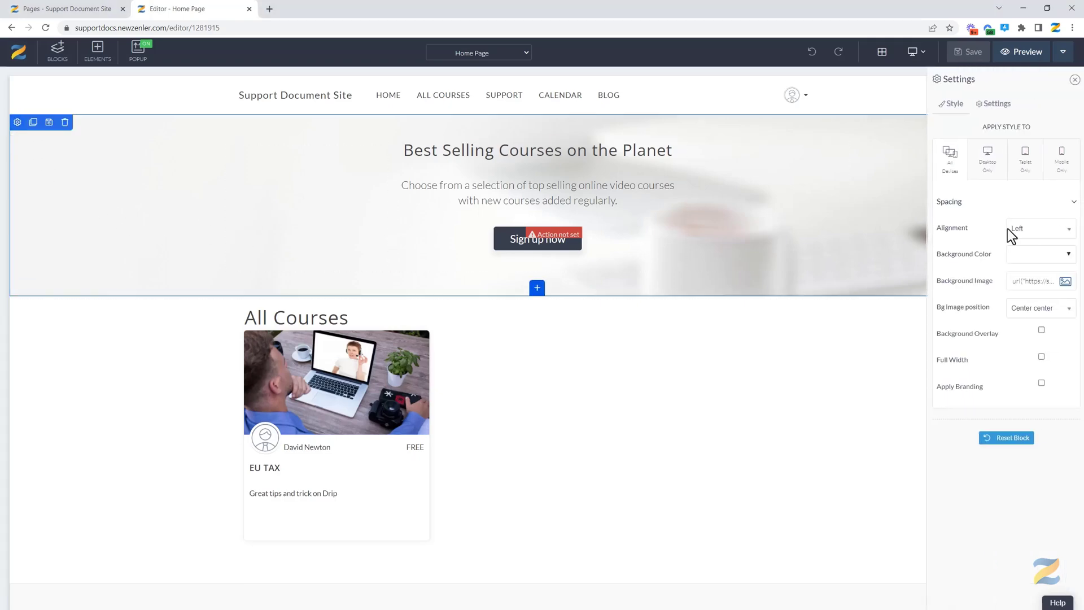
left_click(1066, 254)
left_click(972, 288)
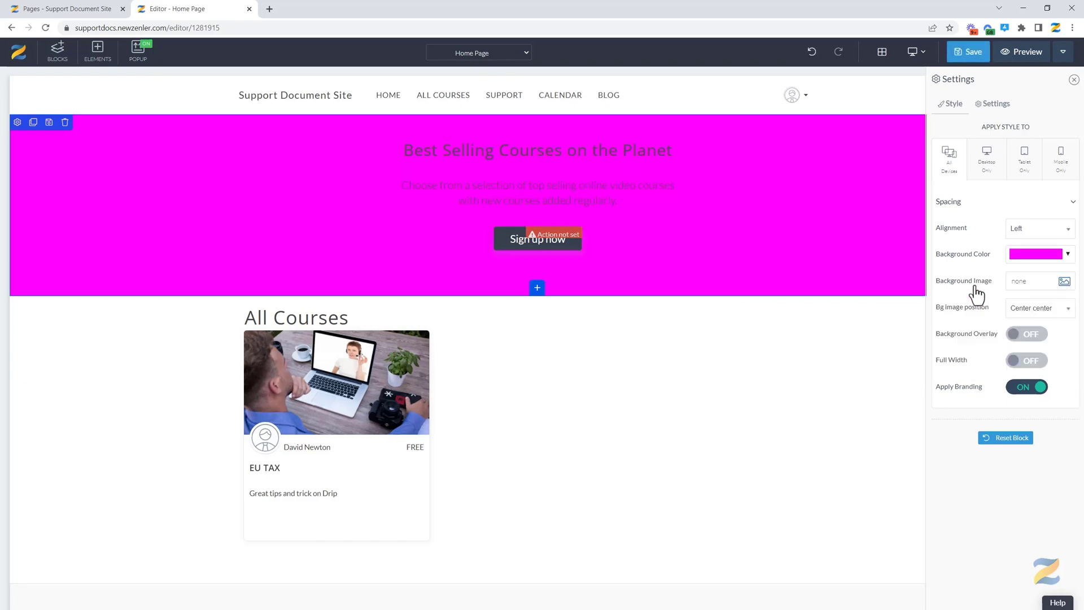
left_click(968, 56)
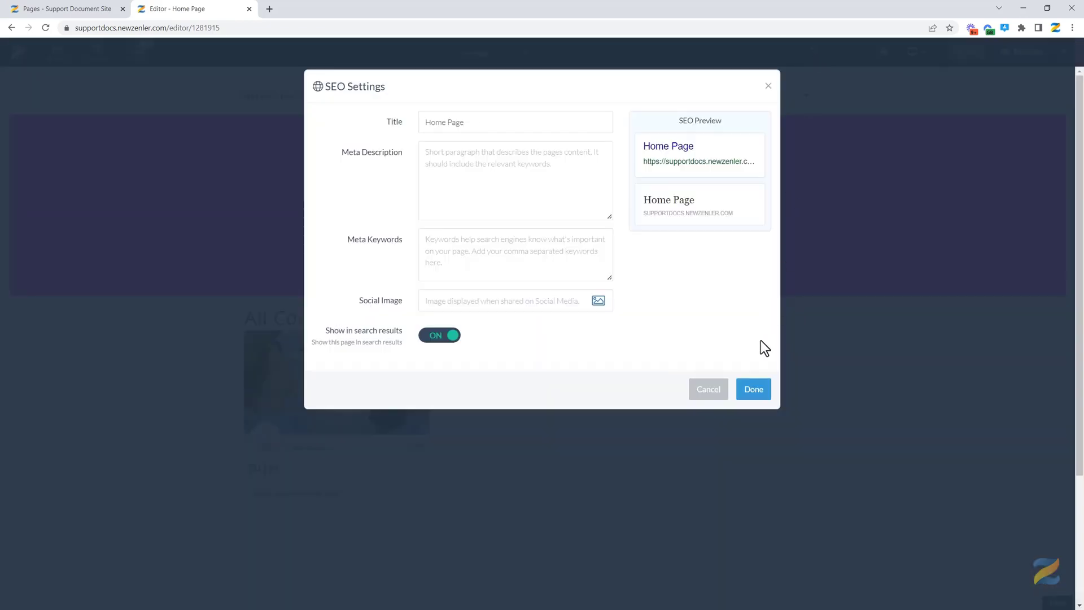
left_click(756, 390)
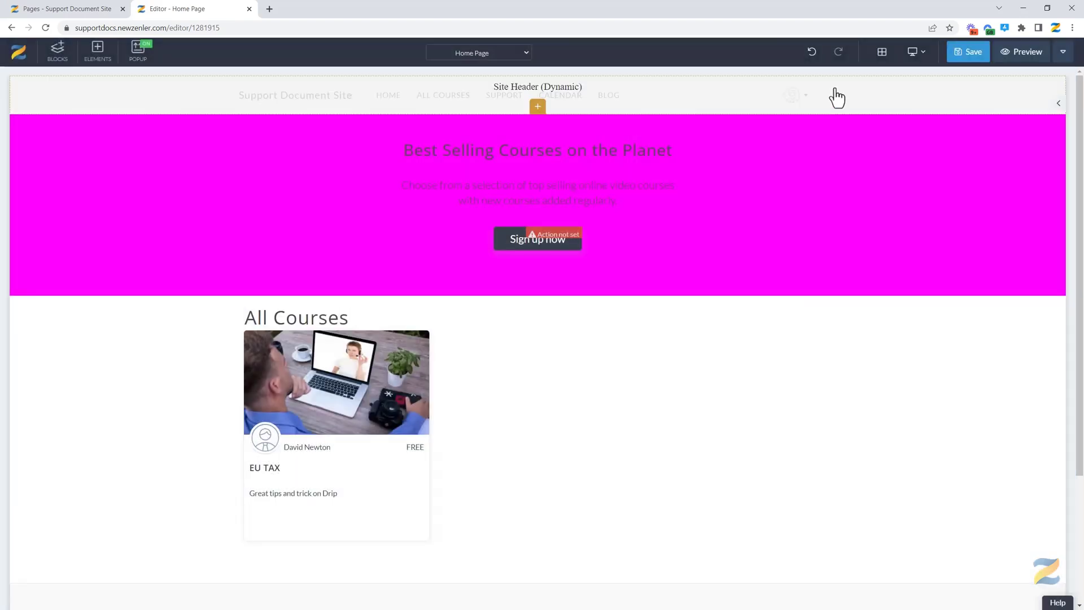
Step: Undo and redo the block's background colour change, and turn the grid view on and off again
left_click(813, 54)
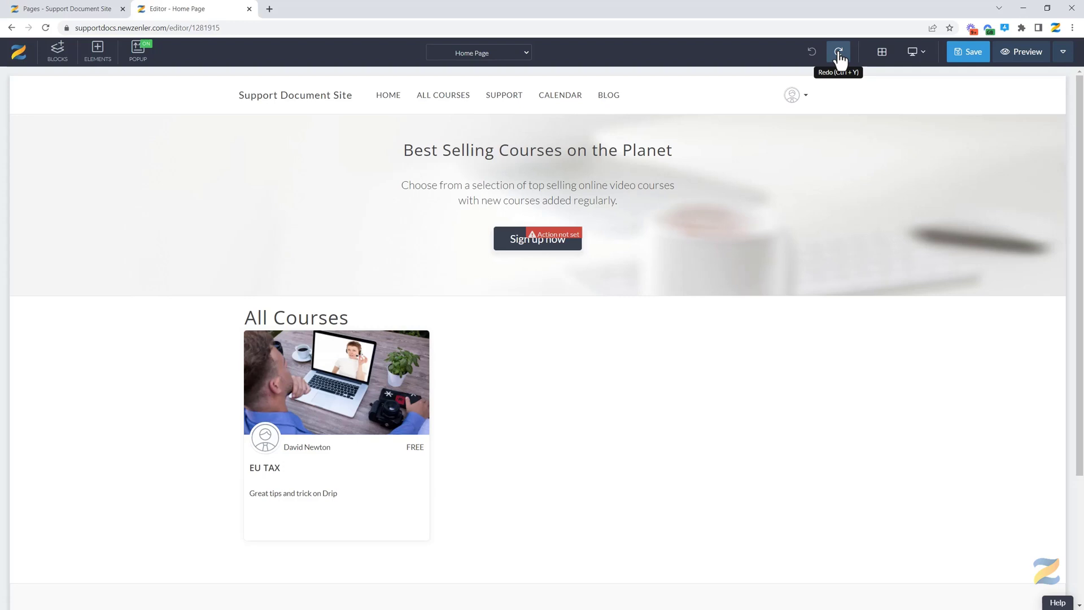
left_click(840, 56)
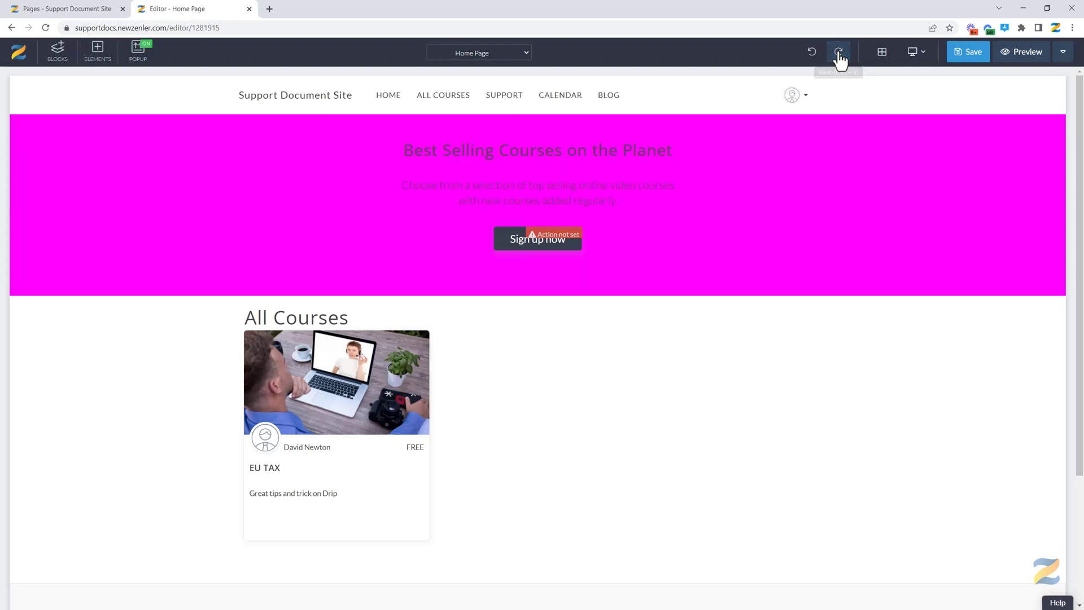
left_click(882, 60)
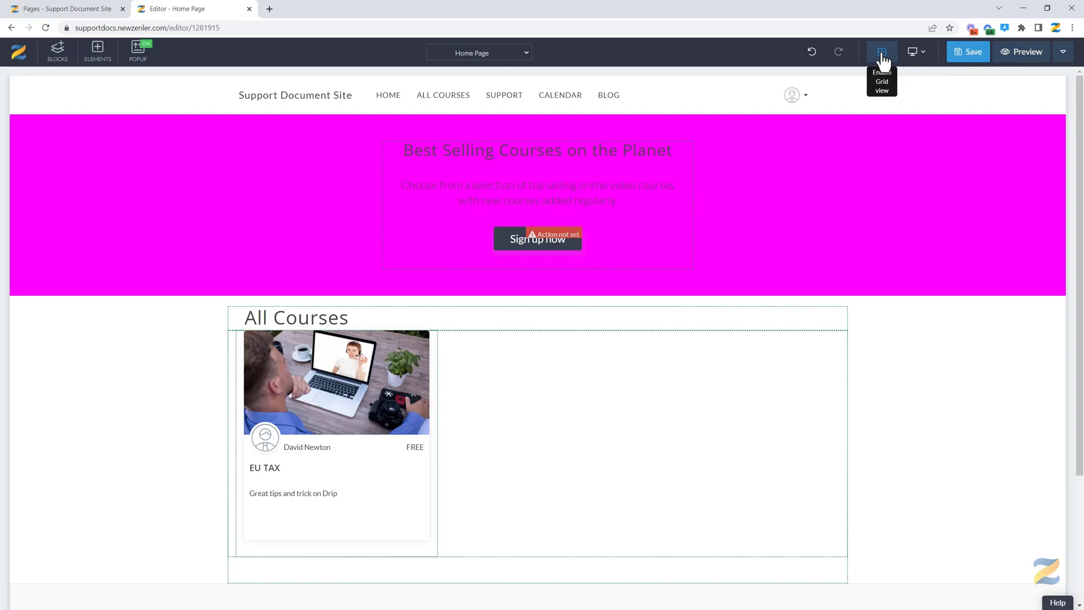
left_click(882, 59)
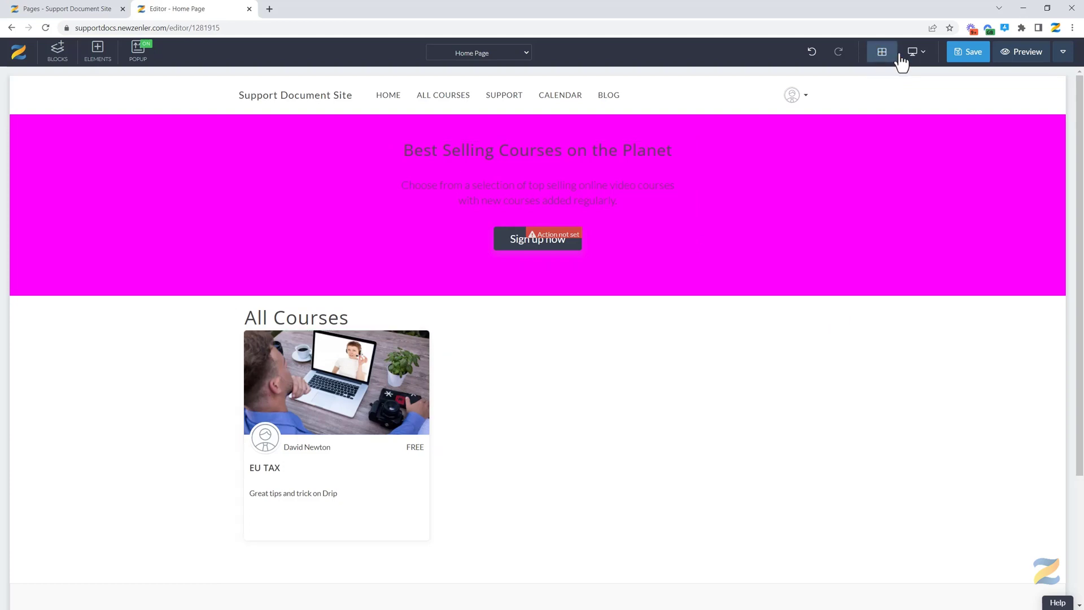
Step: Check the page layout in tablet and mobile views, and return to the desktop view
left_click(918, 54)
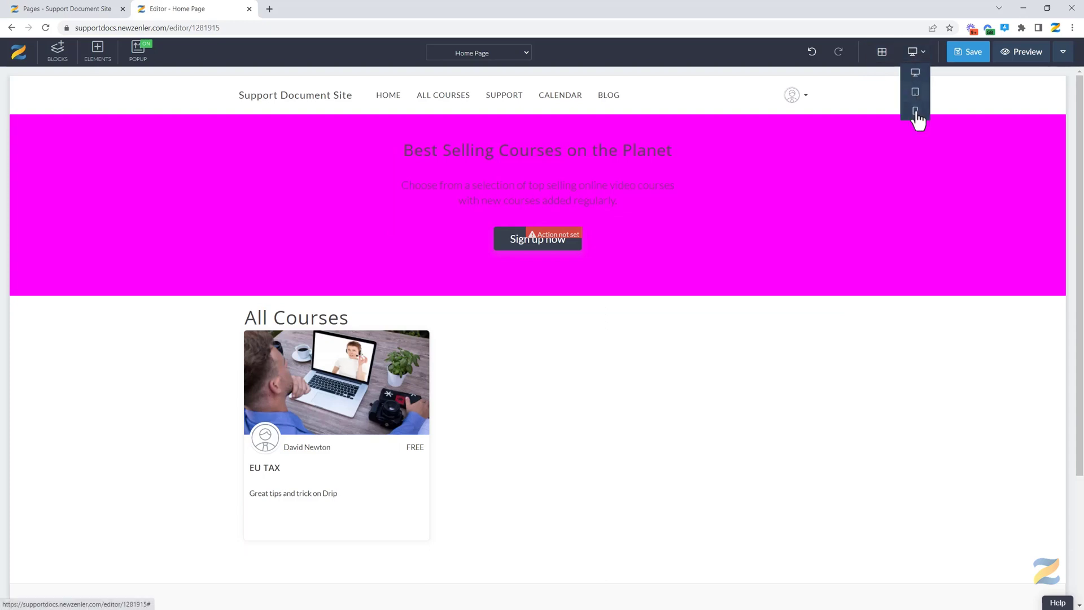
left_click(915, 93)
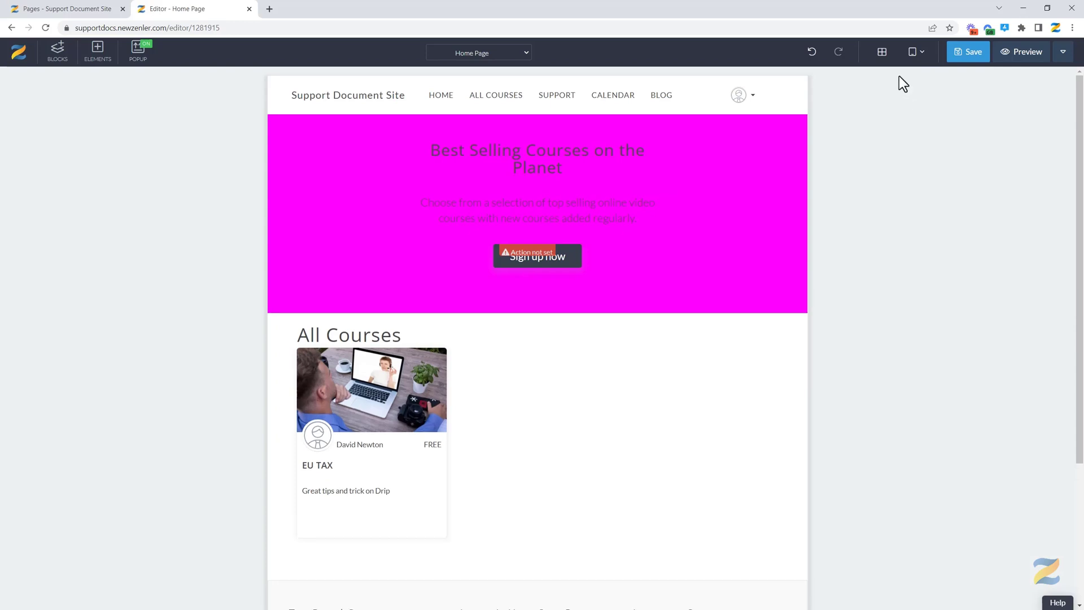
left_click(915, 54)
left_click(918, 112)
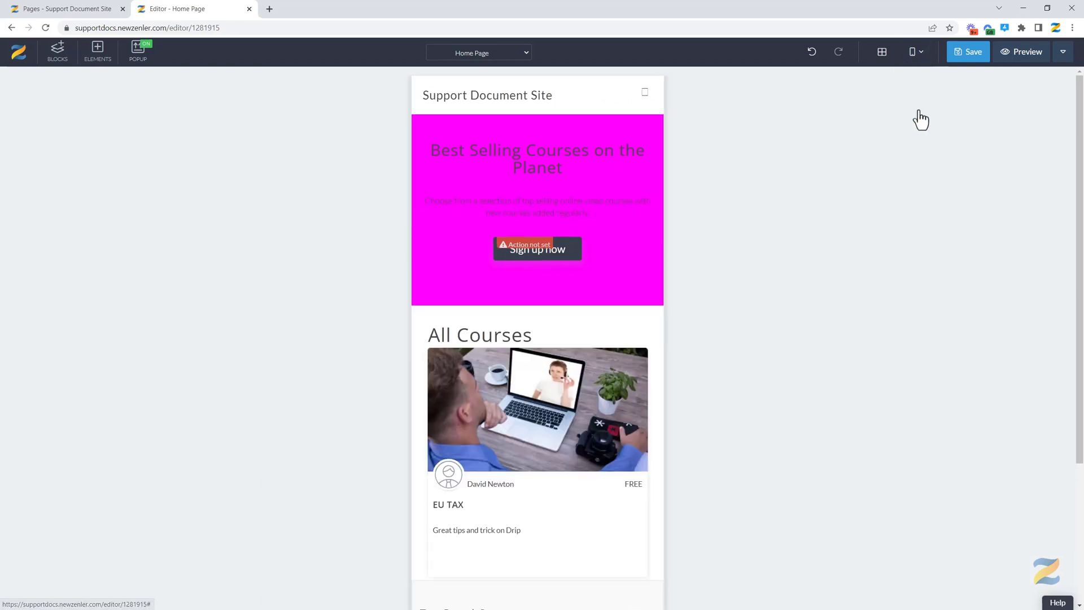
left_click(914, 56)
left_click(915, 73)
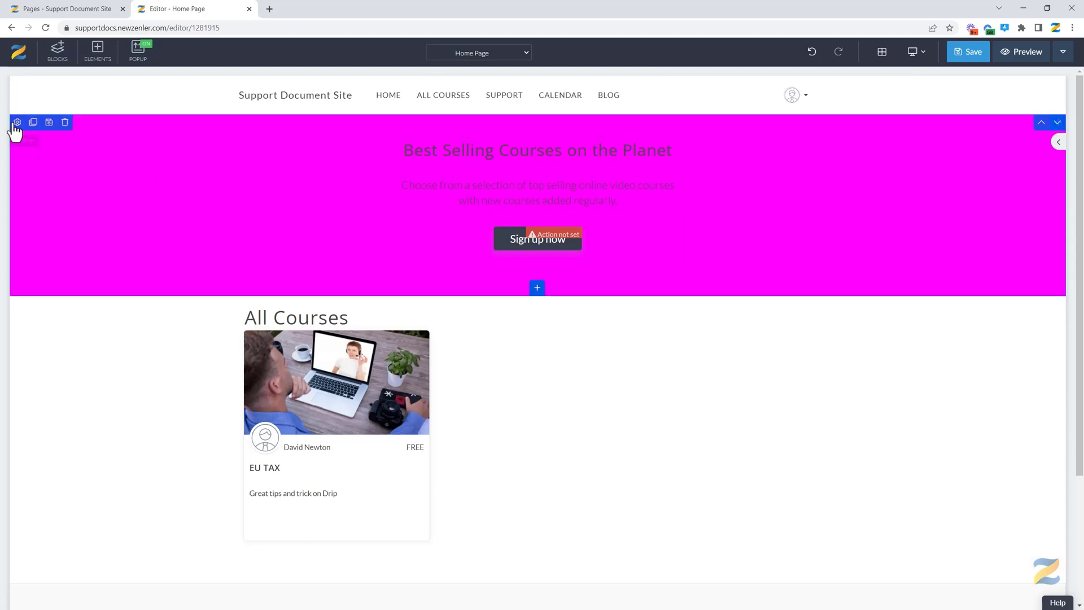
Step: Examine the magenta block's animation settings and the devices it can be hidden on, and close its settings
left_click(17, 122)
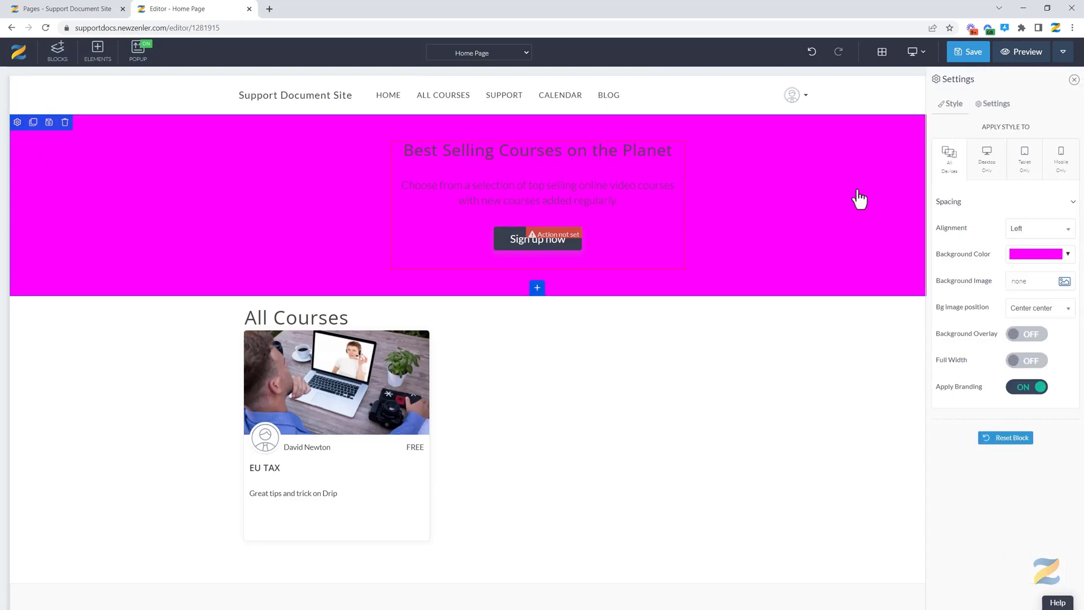
left_click(996, 108)
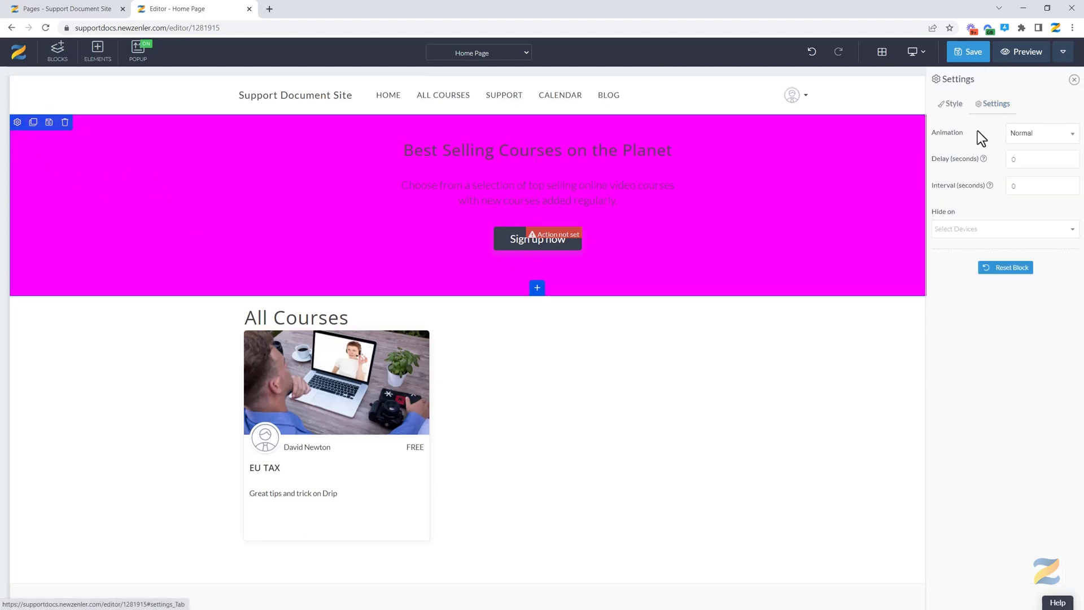
left_click(961, 231)
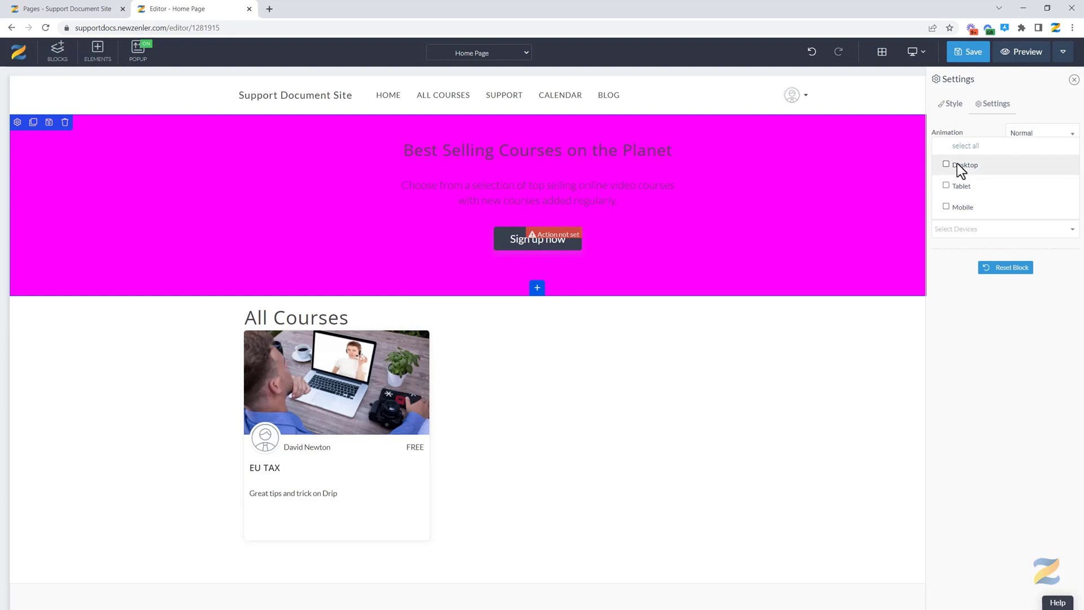
left_click(945, 301)
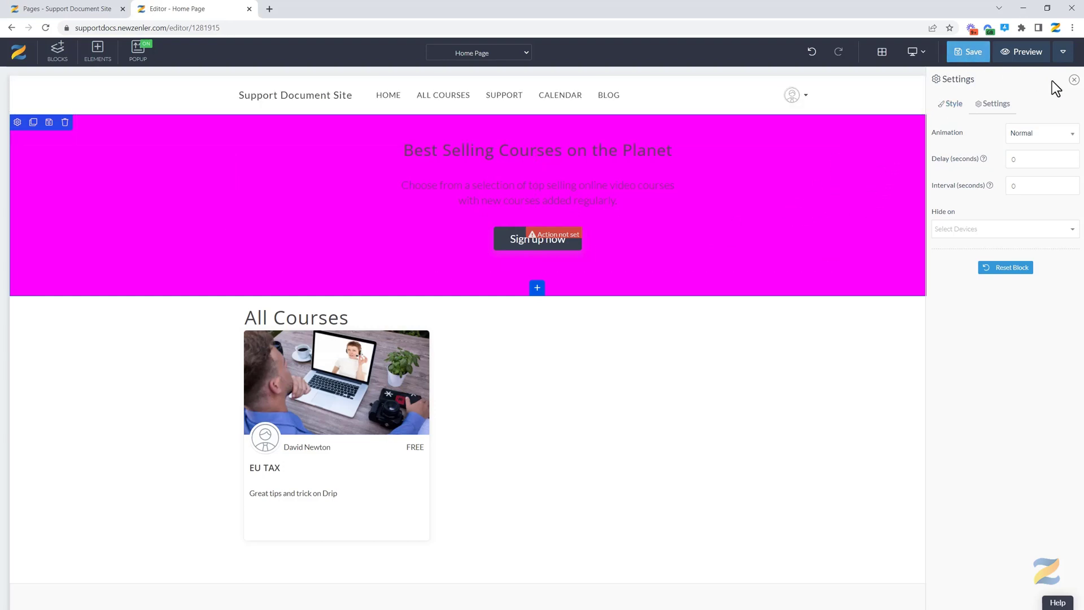
left_click(1073, 79)
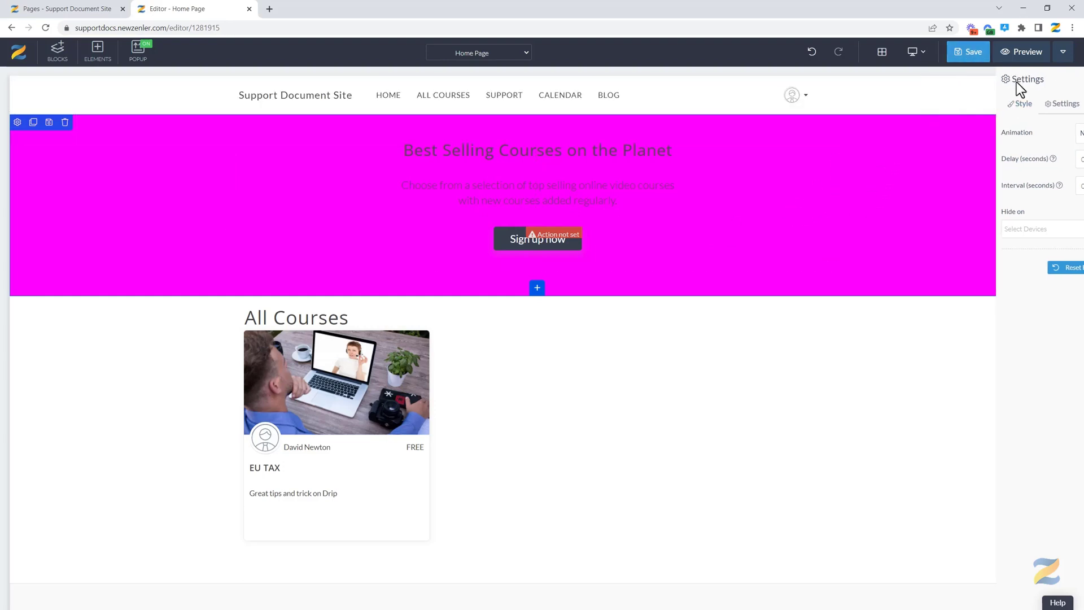
Step: Save the Home Page and open its preview
left_click(966, 52)
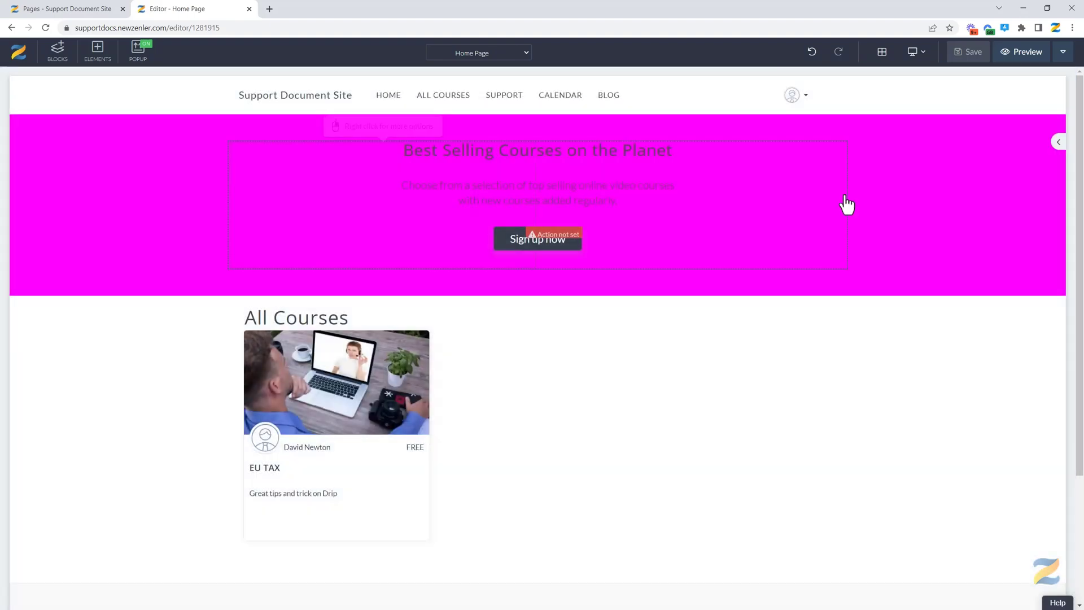
left_click(1021, 62)
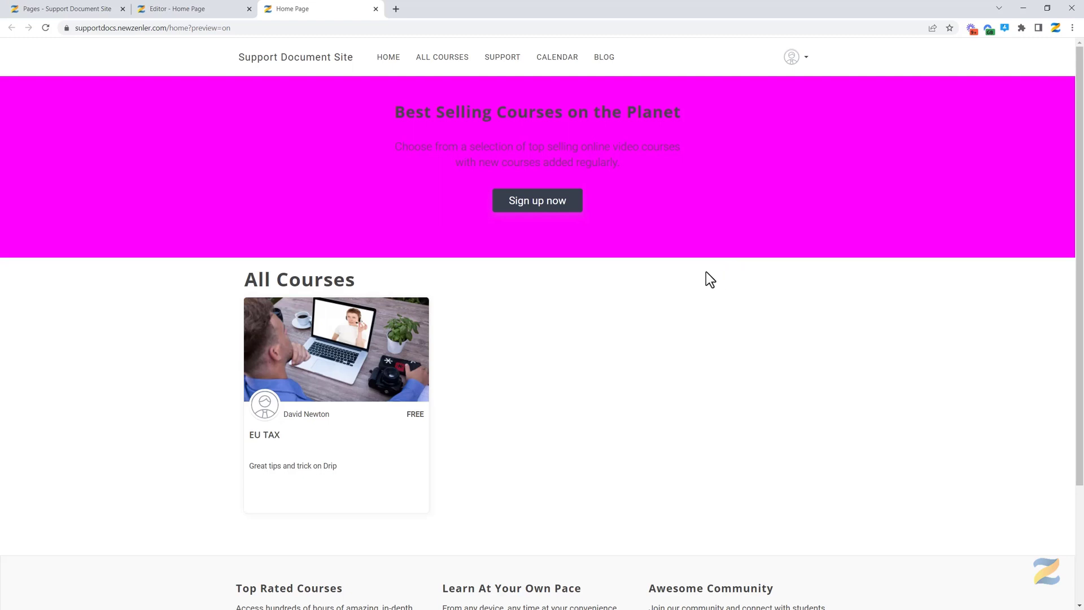
Step: Close the Home Page preview, examine the page settings in the editor, and leave them without updating
left_click(376, 9)
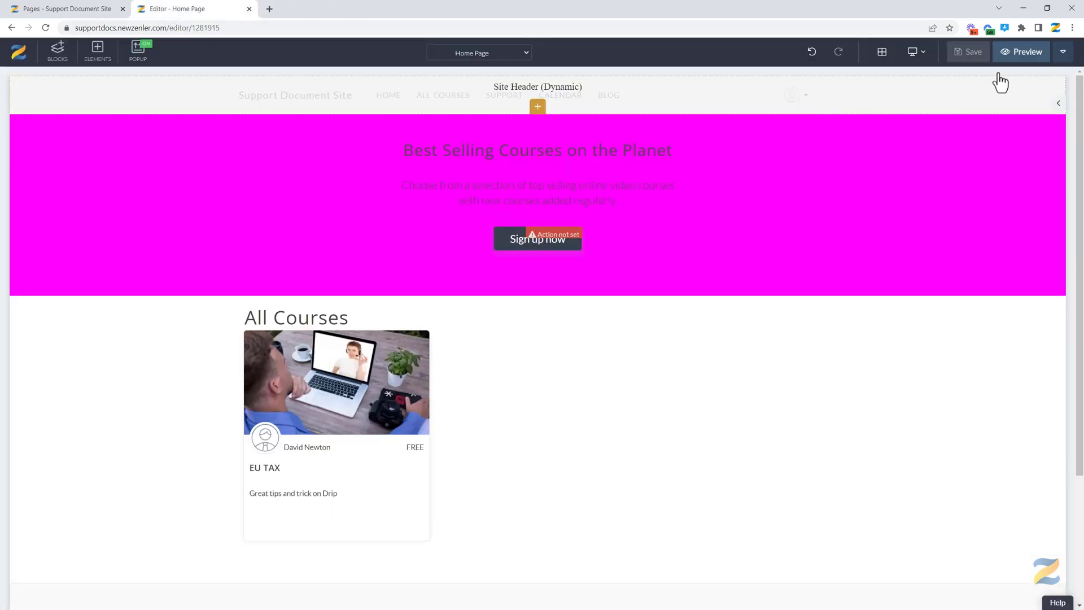
left_click(1064, 56)
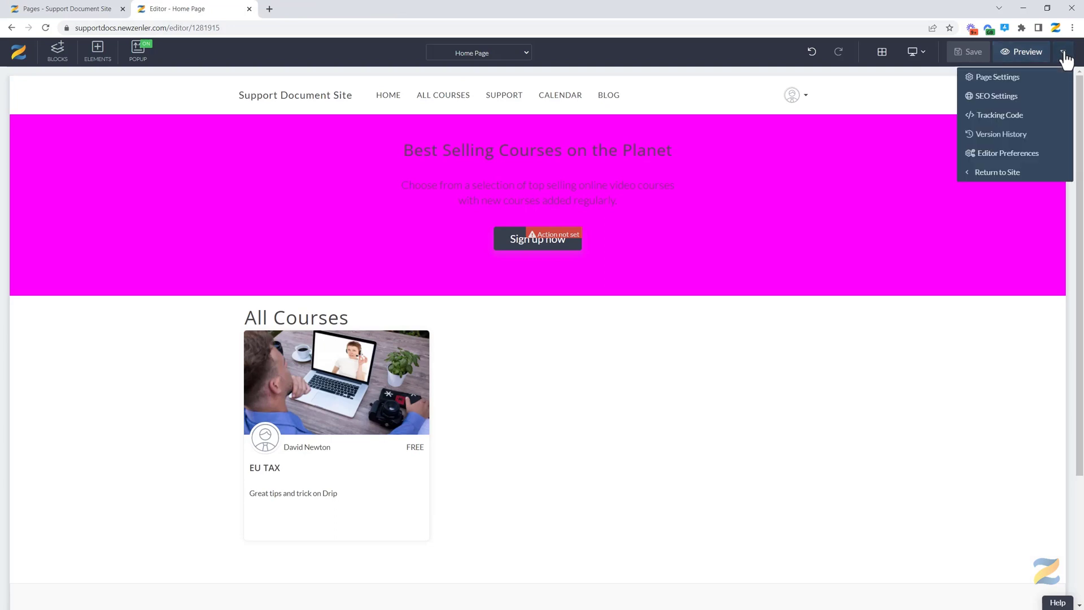
left_click(1004, 85)
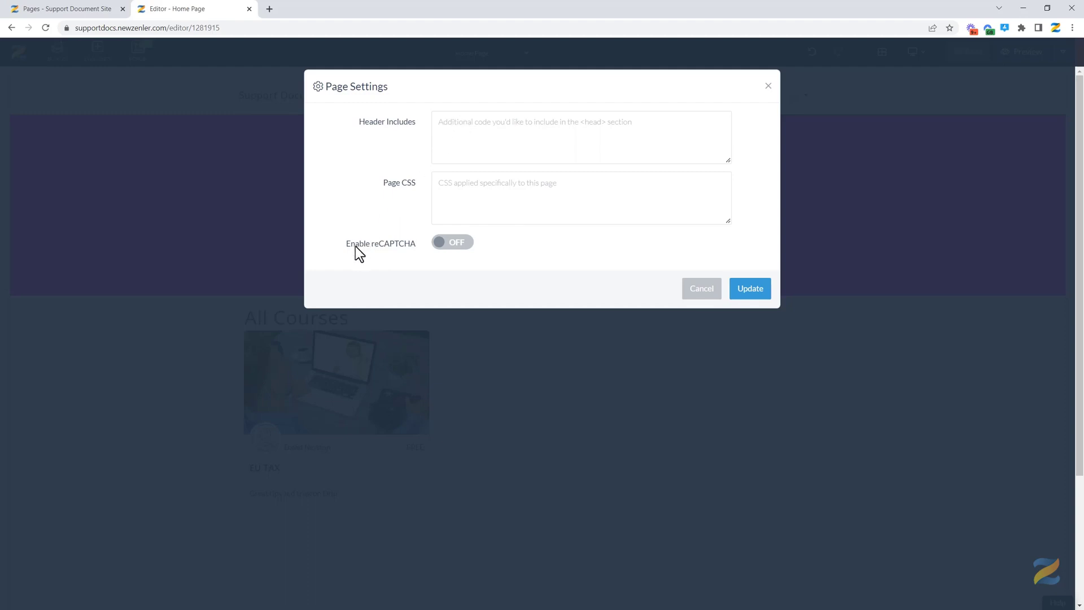
left_click(709, 293)
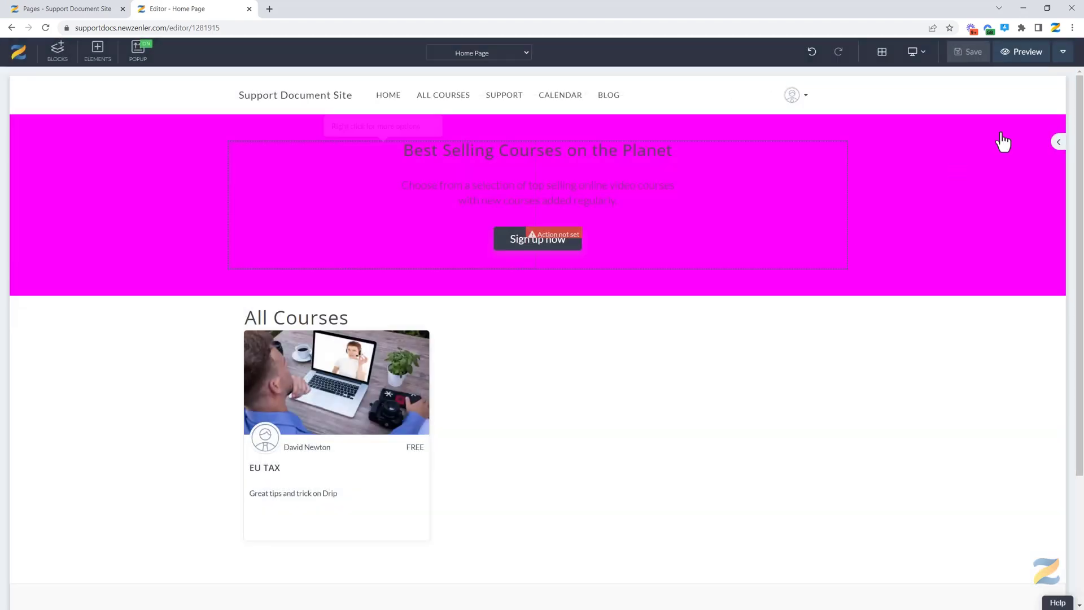
Step: Review the Home Page's SEO settings and accept them as they are
left_click(1064, 54)
left_click(997, 97)
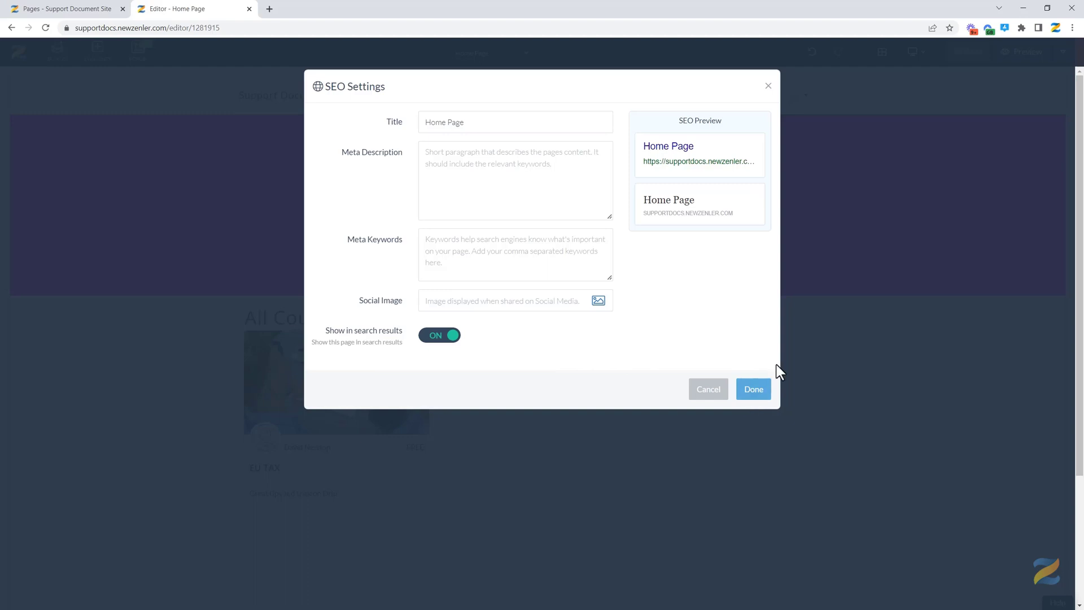
left_click(754, 389)
Step: Examine the tracking code sections for head, body and footer, and leave without adding code
left_click(1063, 52)
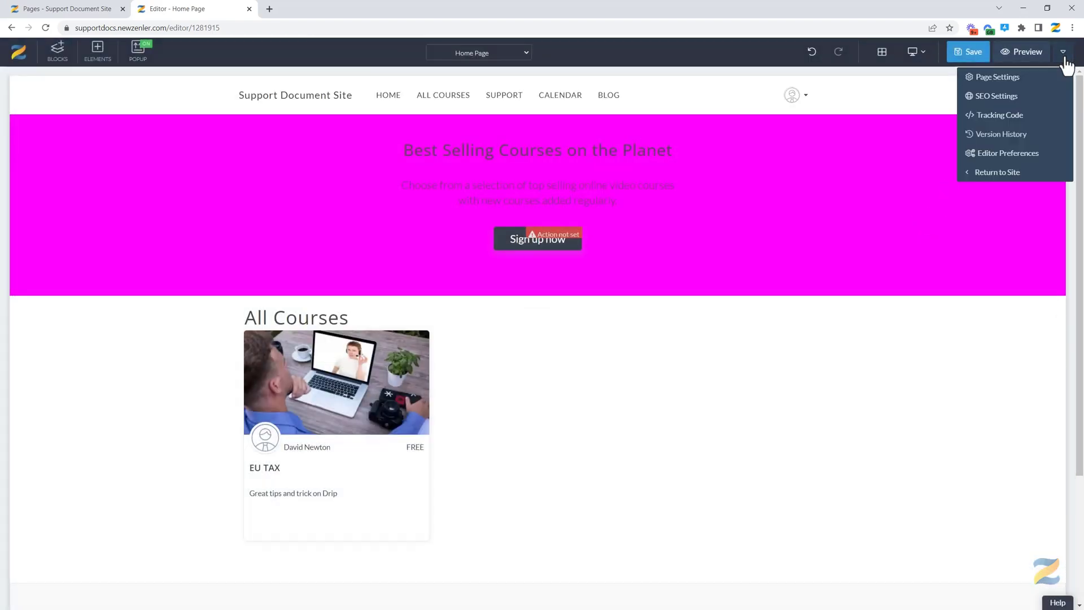
left_click(995, 118)
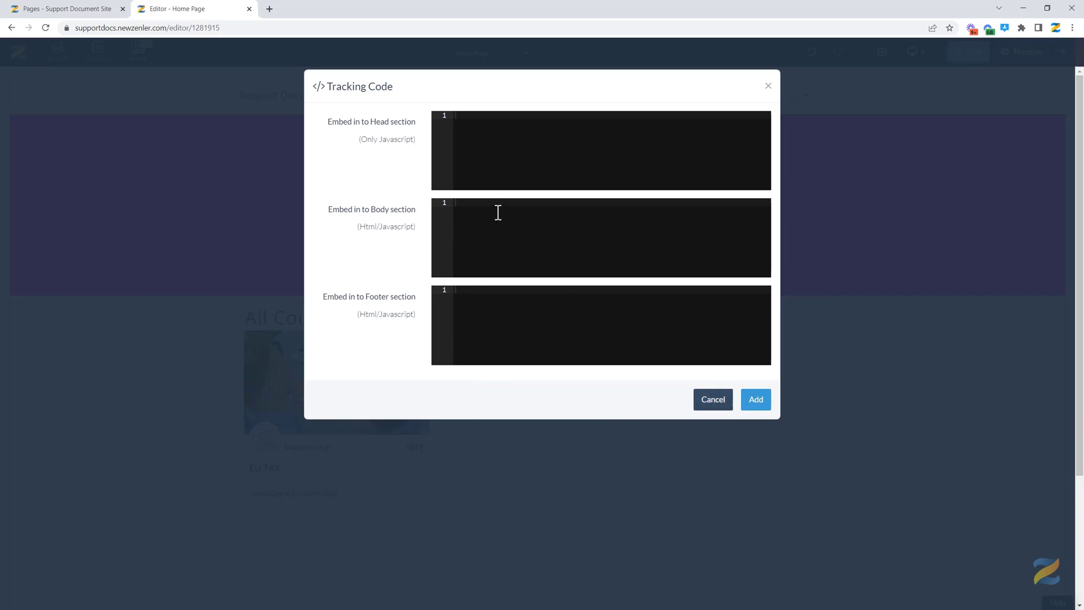
left_click(722, 403)
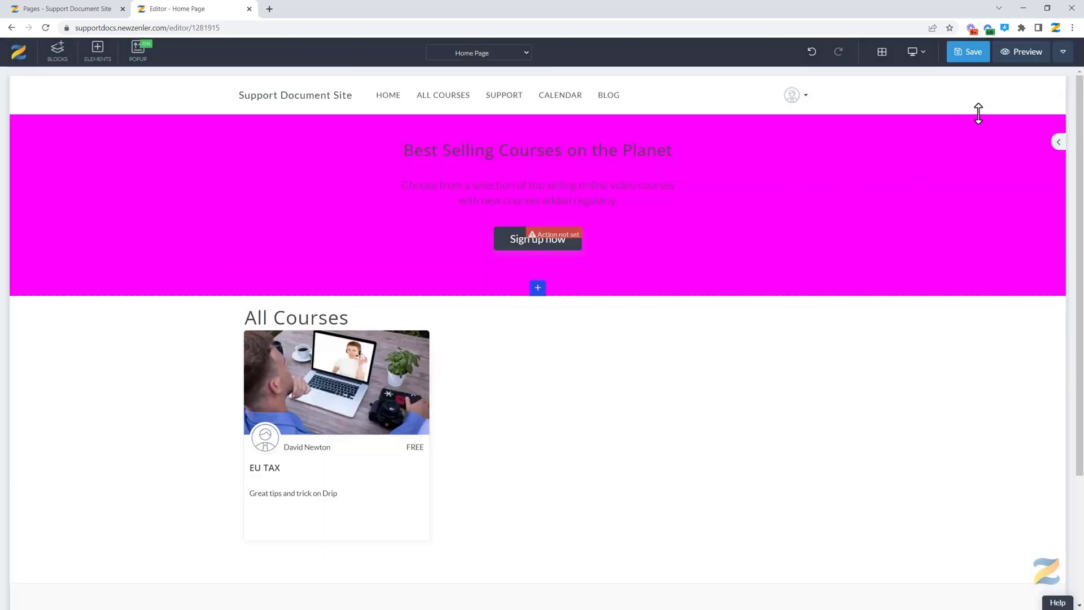
Step: Look through the Home Page's version history and open the editor preferences
left_click(1063, 53)
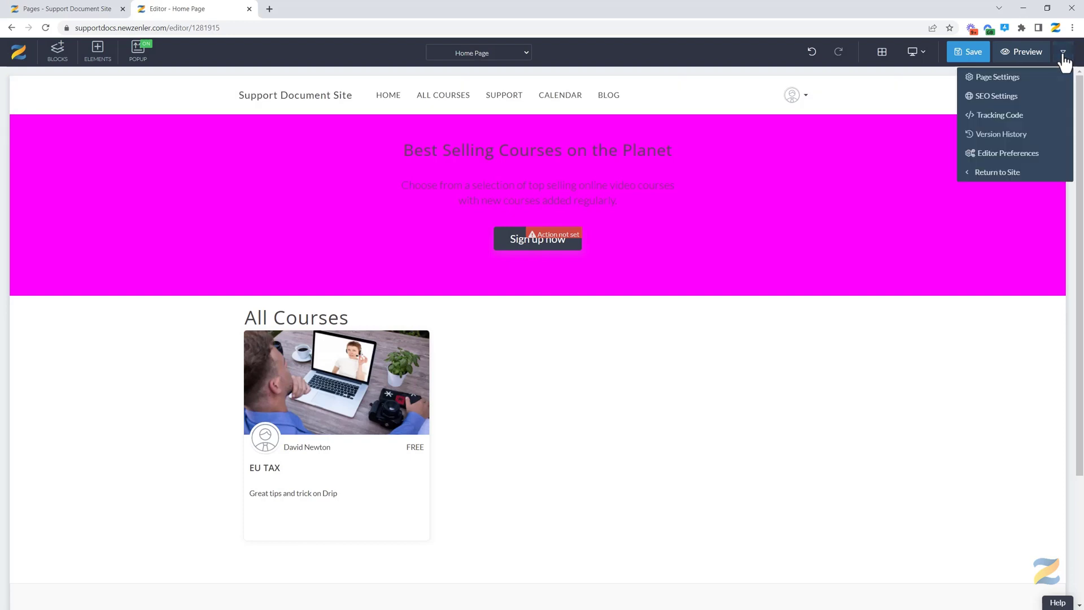
left_click(994, 143)
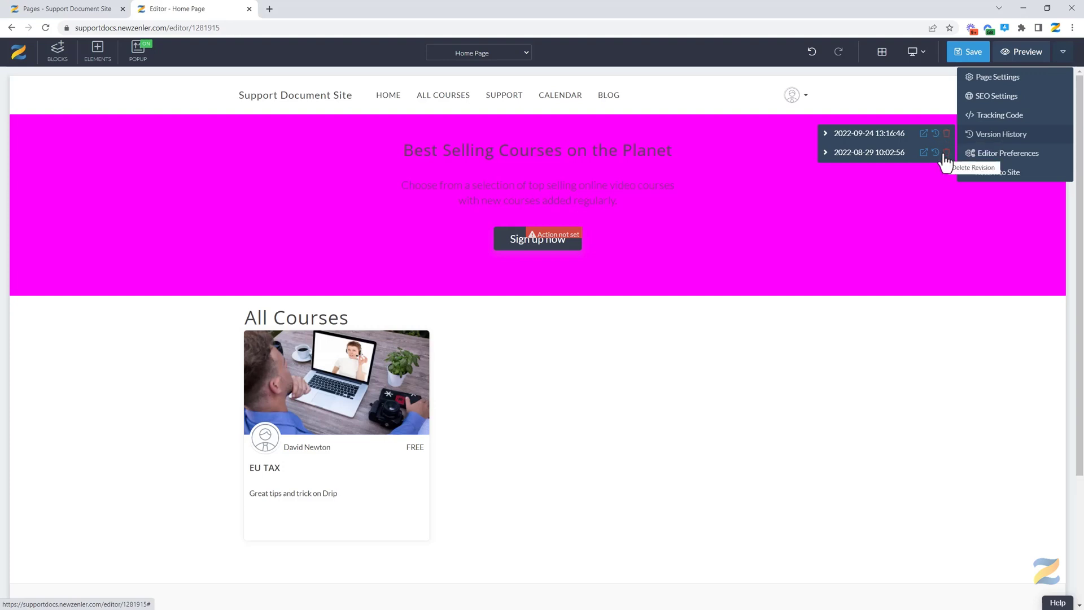
left_click(994, 160)
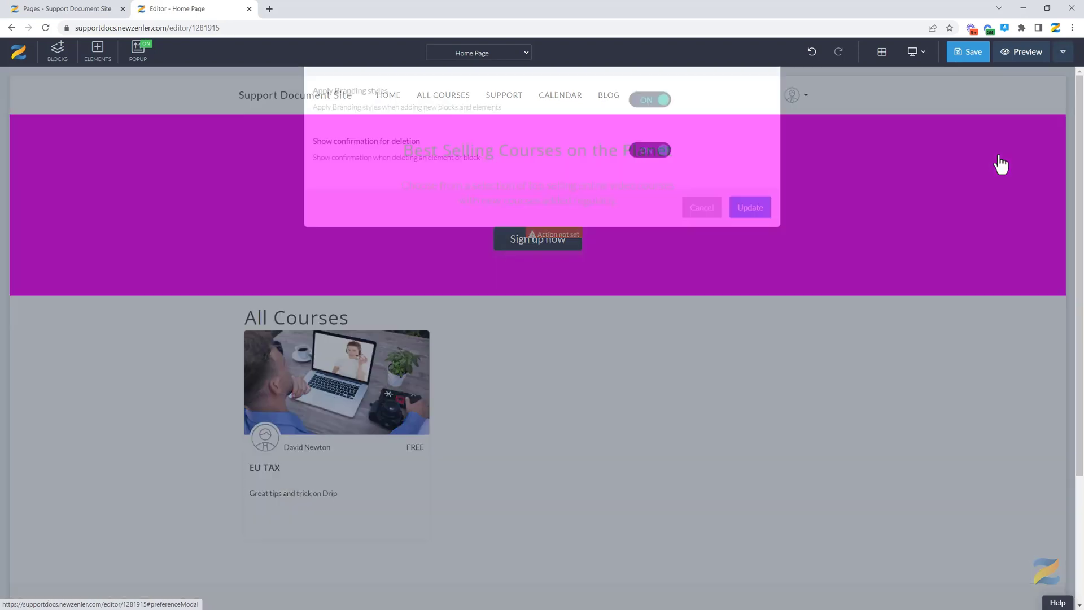